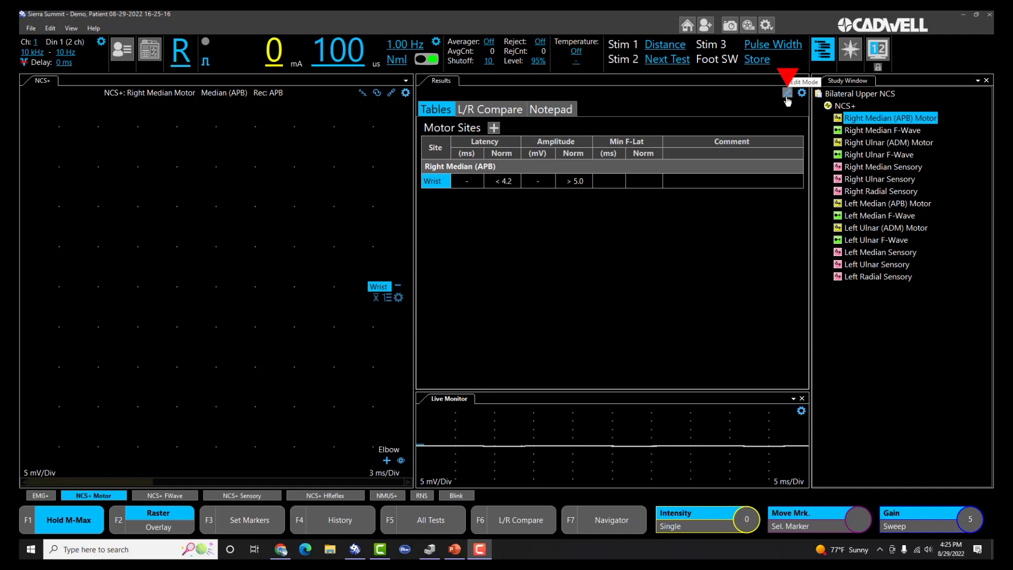
# Turn on edit mode for the Right Median (APB) motor results and look over the commands for saving test changes.
pyautogui.click(786, 96)
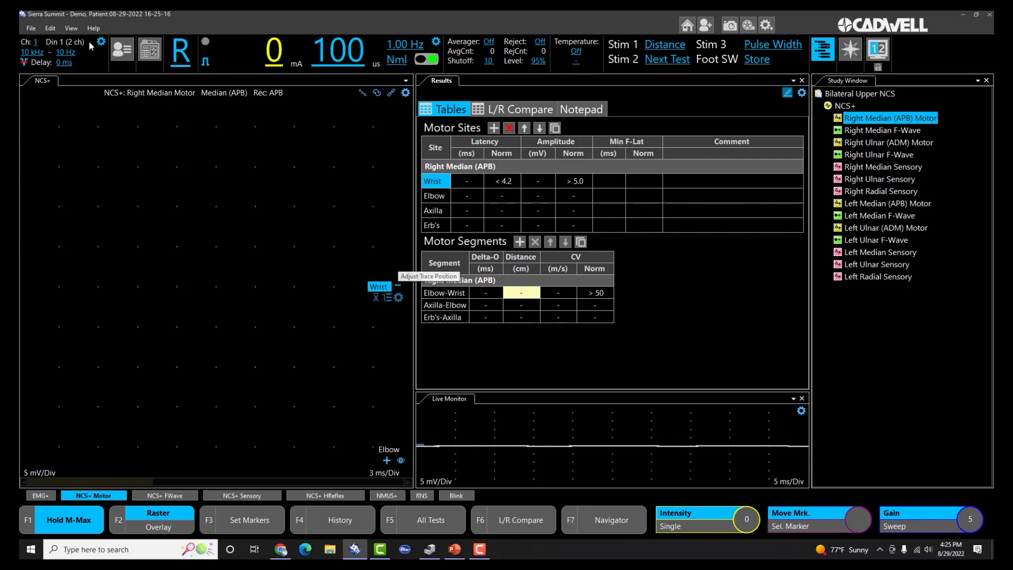
pyautogui.click(50, 27)
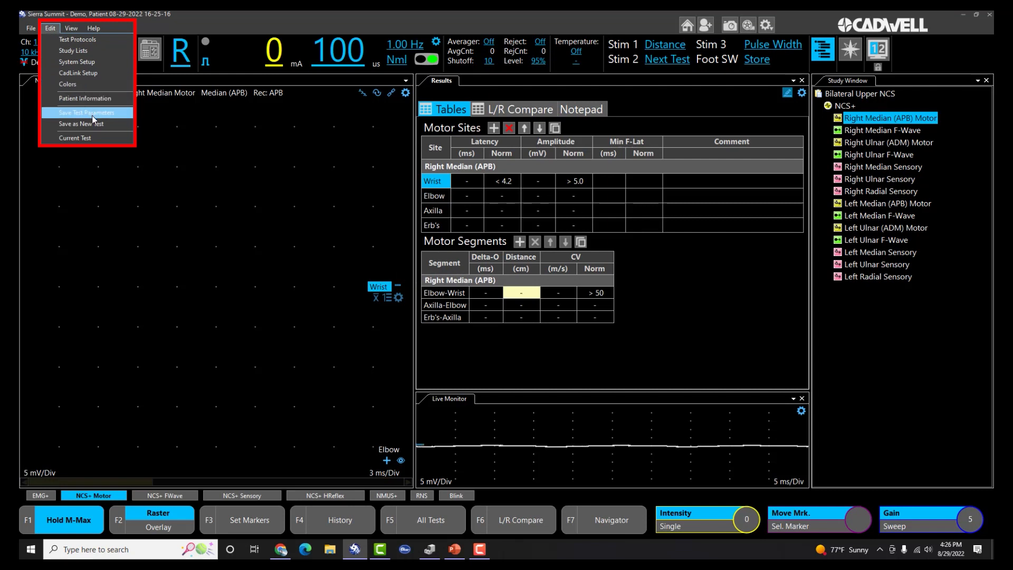
pyautogui.click(216, 127)
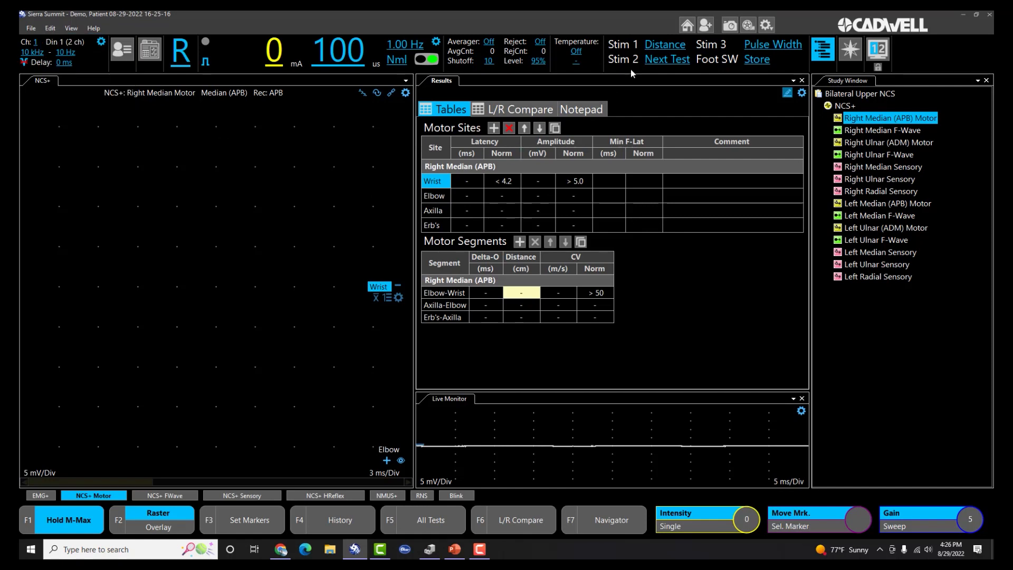
# Go to the studies list and examine the preserve and restore commands and the current preserve file field.
pyautogui.click(688, 30)
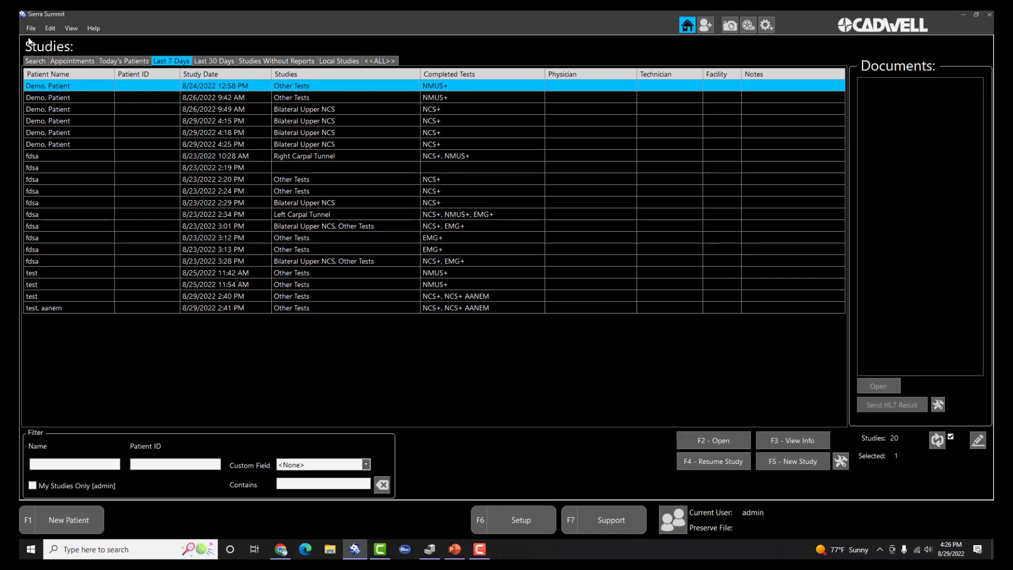
pyautogui.click(31, 28)
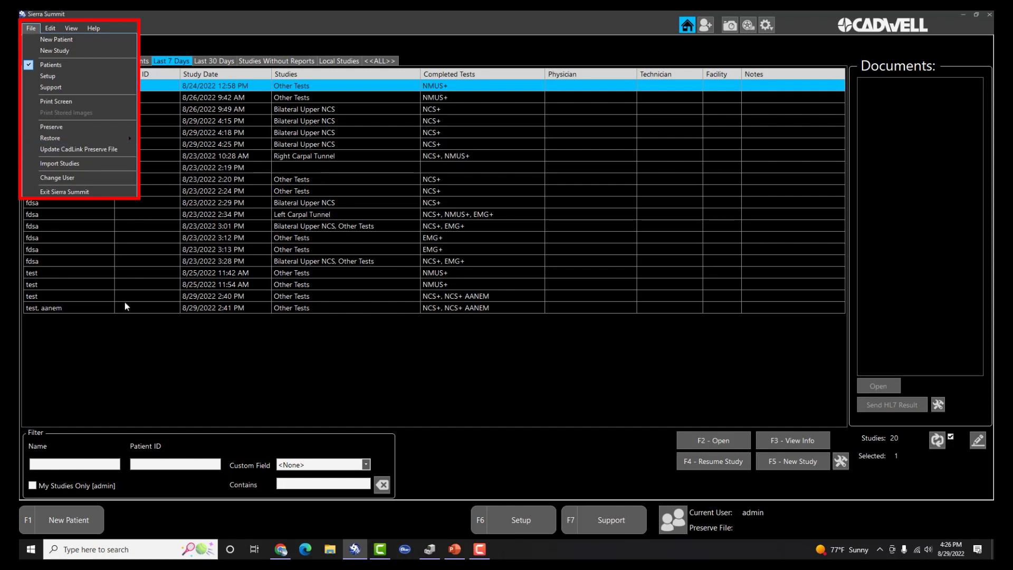
pyautogui.click(188, 359)
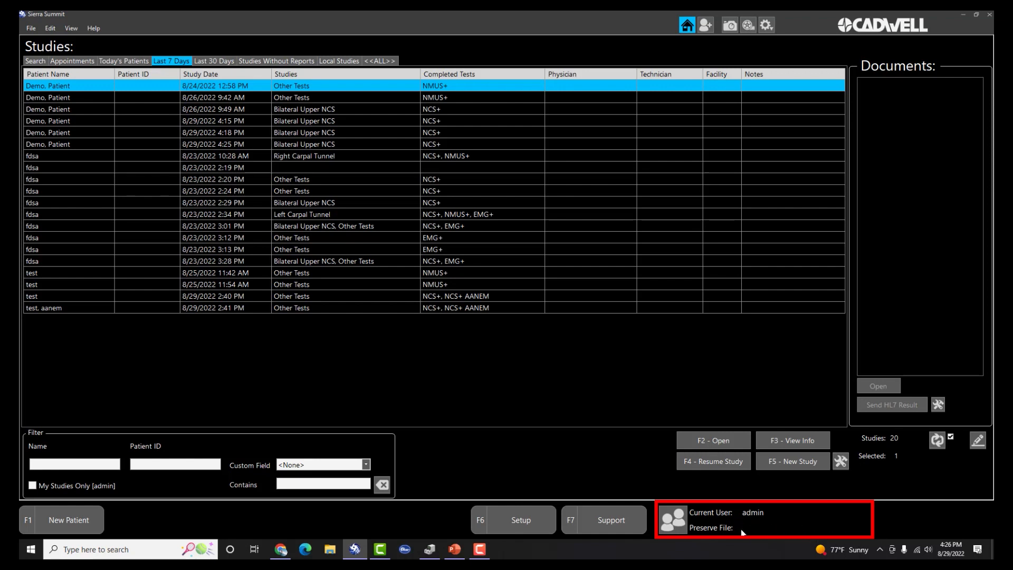
pyautogui.click(30, 29)
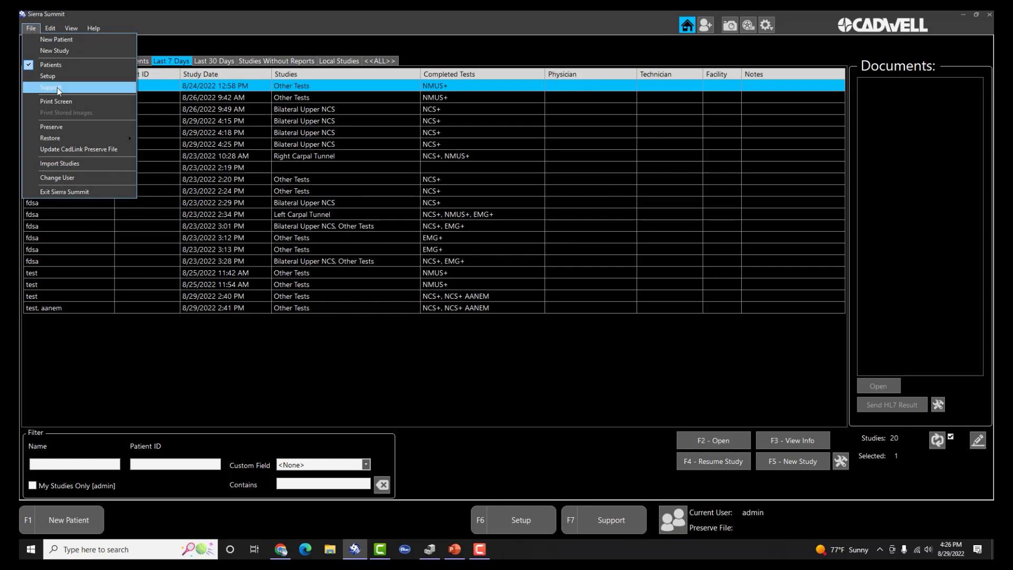
pyautogui.click(209, 385)
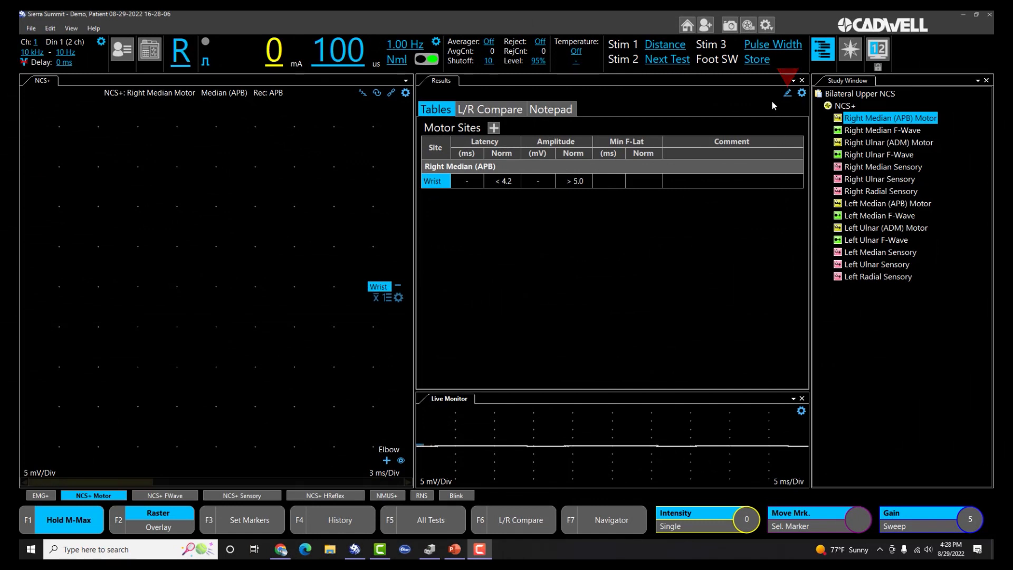
# Turn on edit mode for the Right Median motor results and add a Median motor site with Forearm stimulation and APB recording.
pyautogui.click(786, 94)
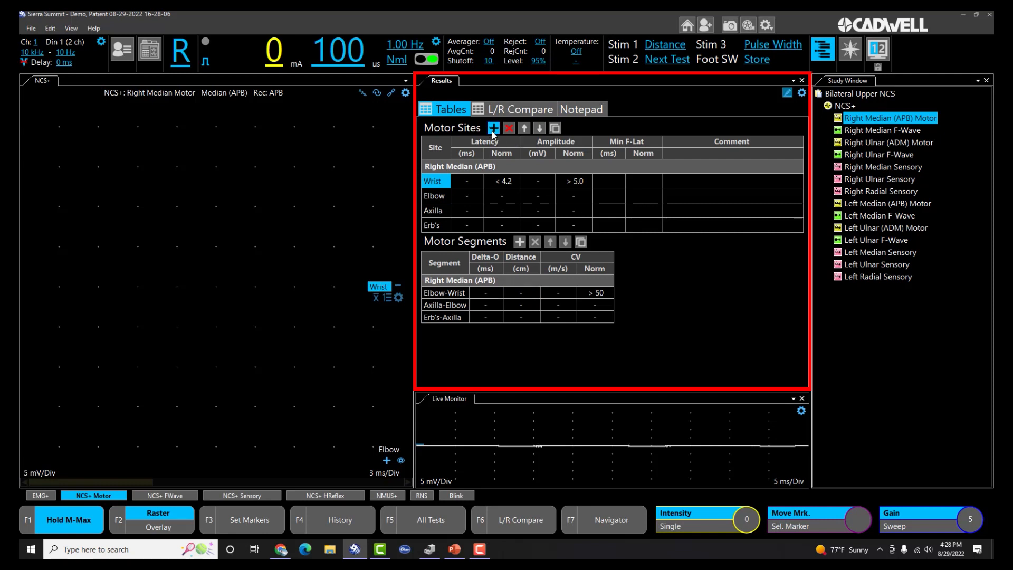
pyautogui.click(492, 132)
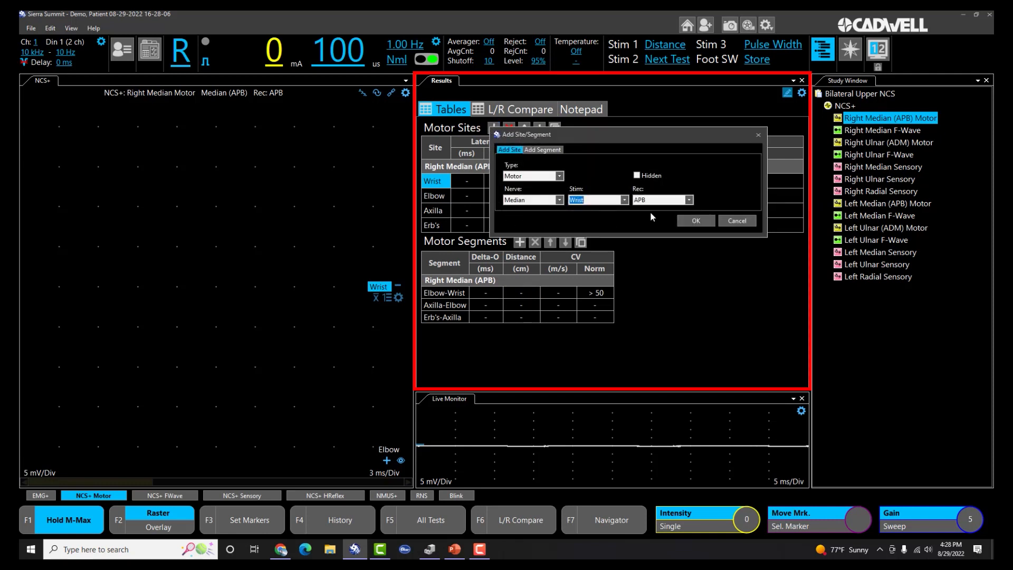
pyautogui.click(624, 200)
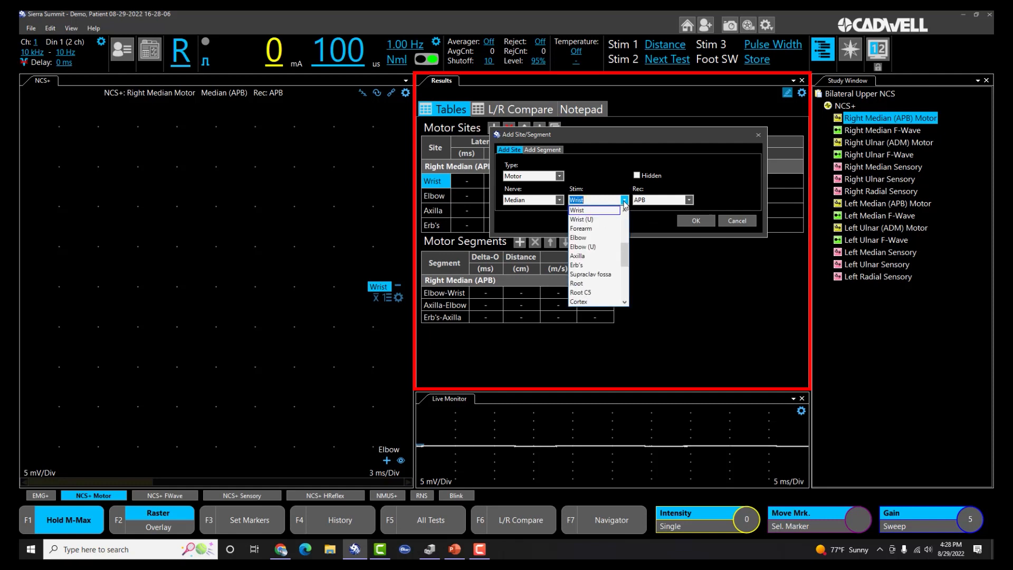
pyautogui.moveTo(625, 261)
pyautogui.mouseDown()
pyautogui.moveTo(627, 232)
pyautogui.moveTo(626, 260)
pyautogui.mouseUp()
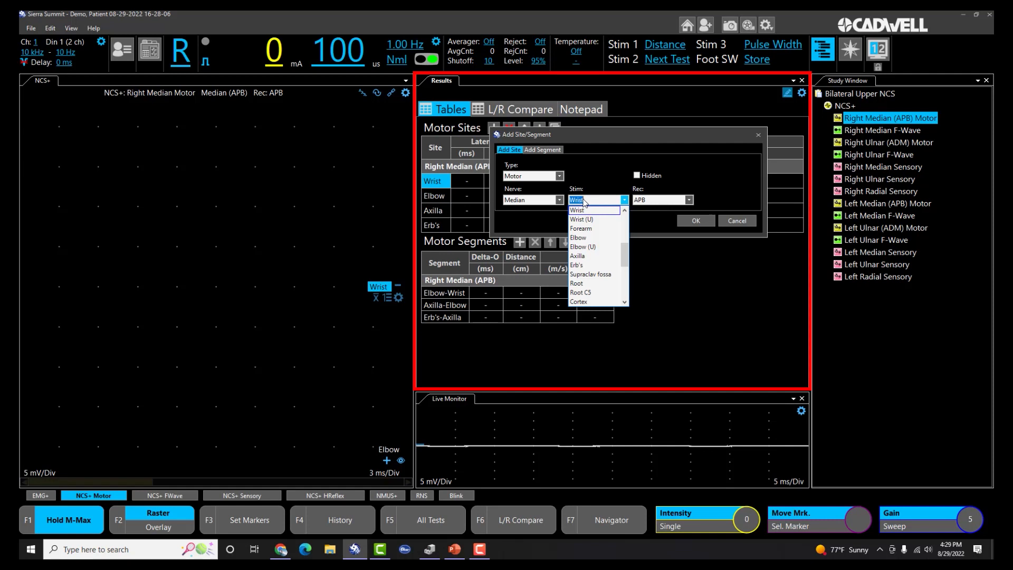
pyautogui.click(587, 230)
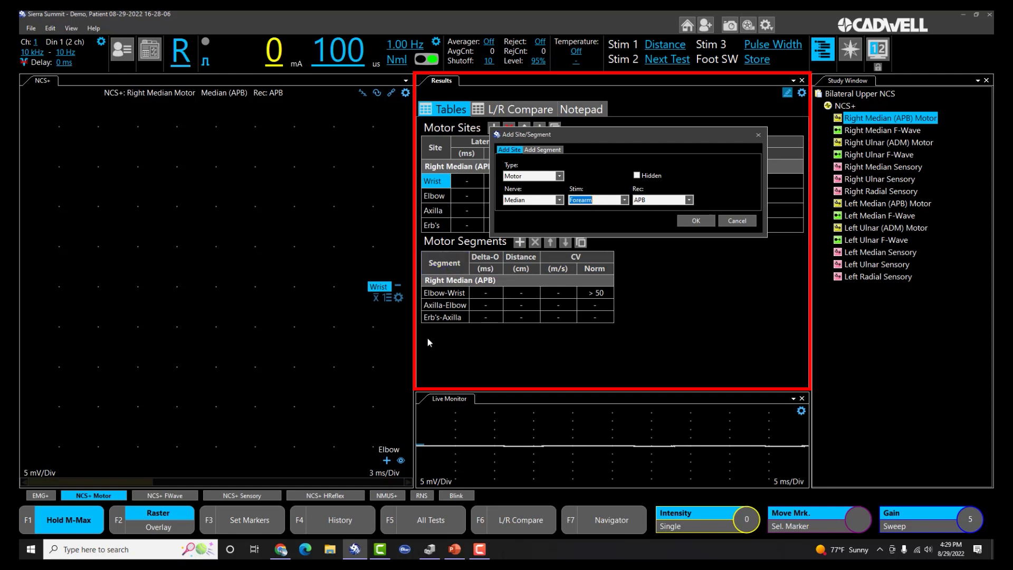
pyautogui.click(701, 223)
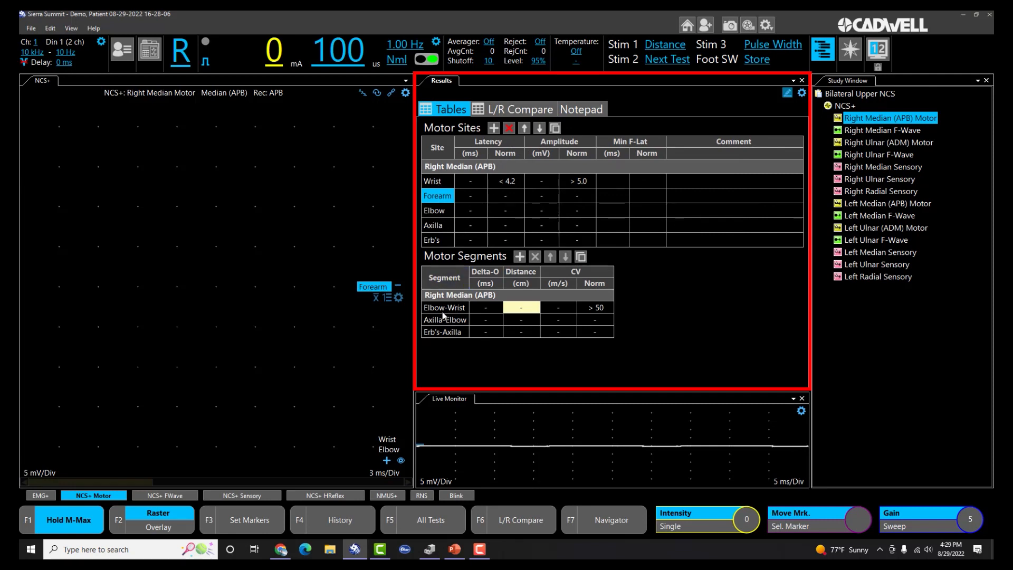
# Add a Median motor segment from Forearm to Wrist, recorded at APB.
pyautogui.click(520, 257)
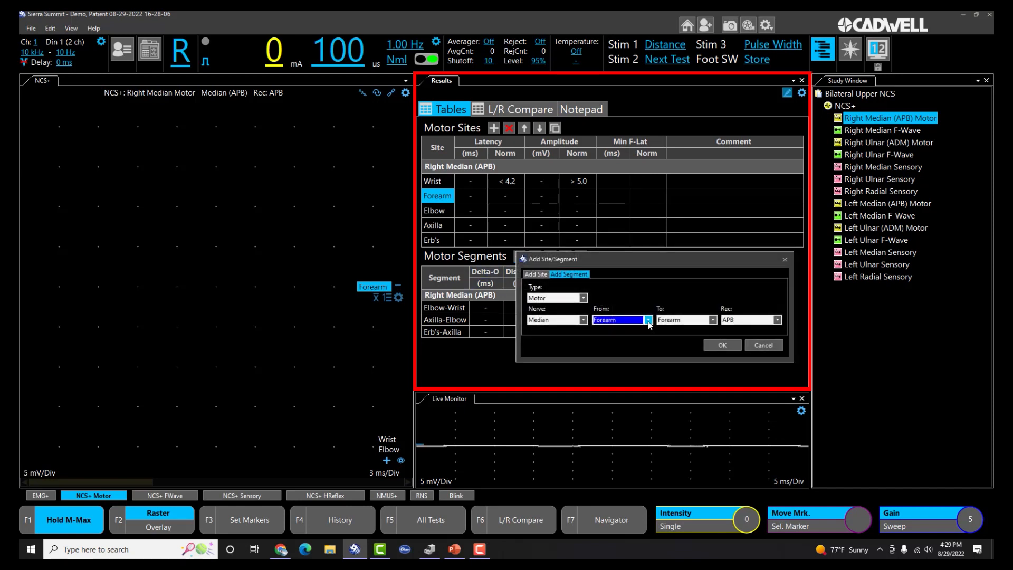
pyautogui.click(712, 320)
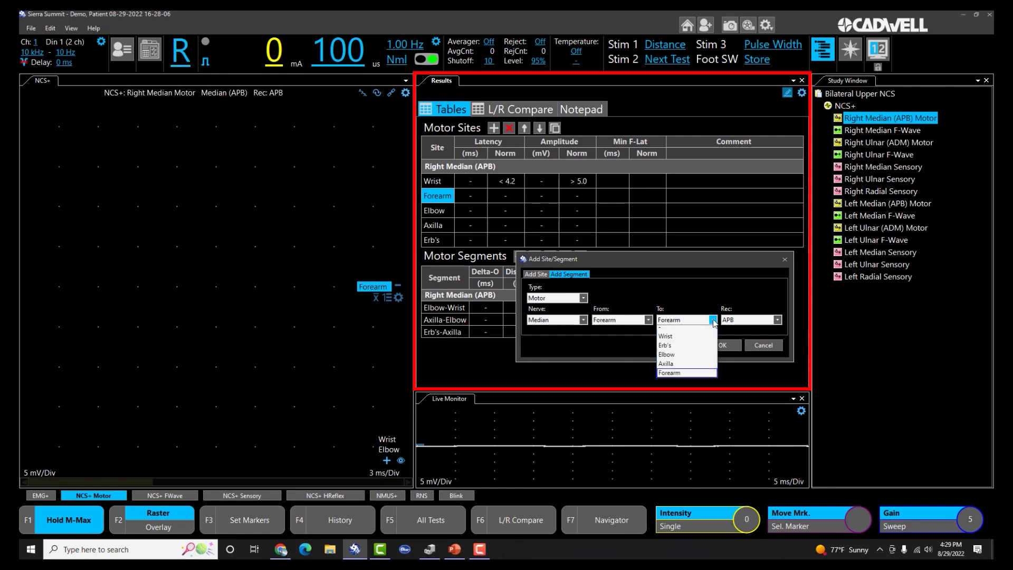
pyautogui.click(677, 344)
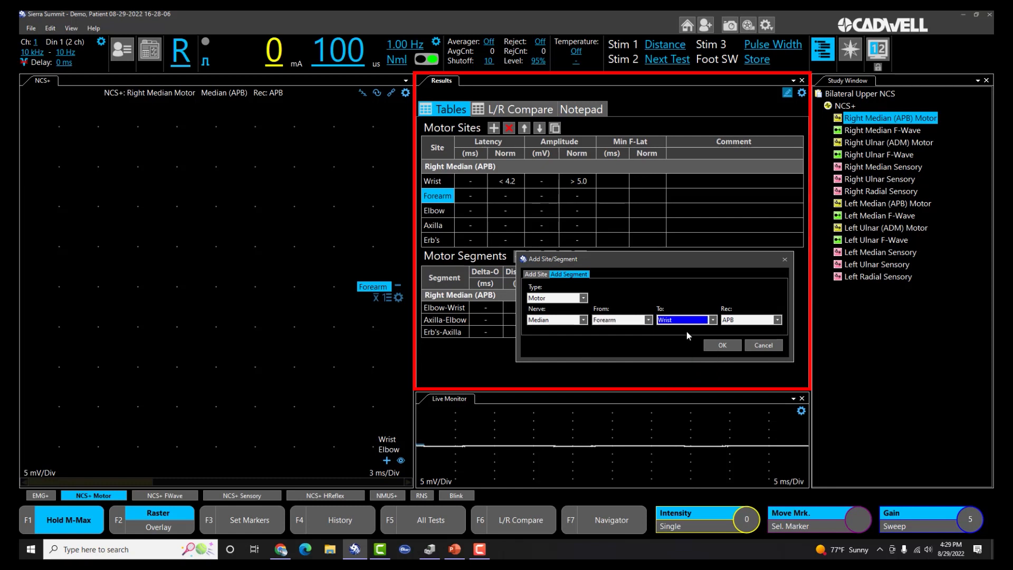
pyautogui.click(713, 346)
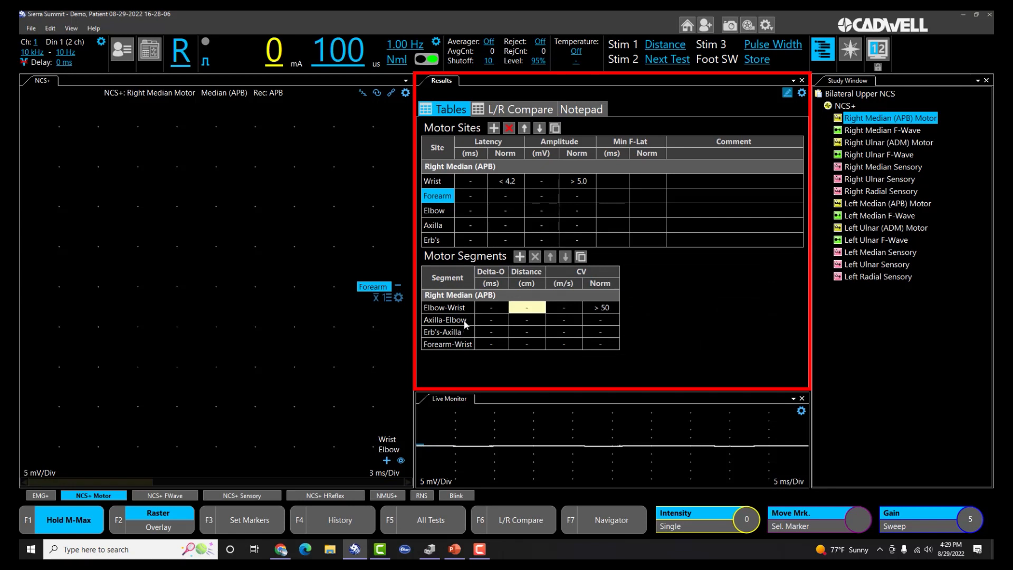
# Add a Median motor segment from Elbow to Forearm, recorded at APB.
pyautogui.click(521, 258)
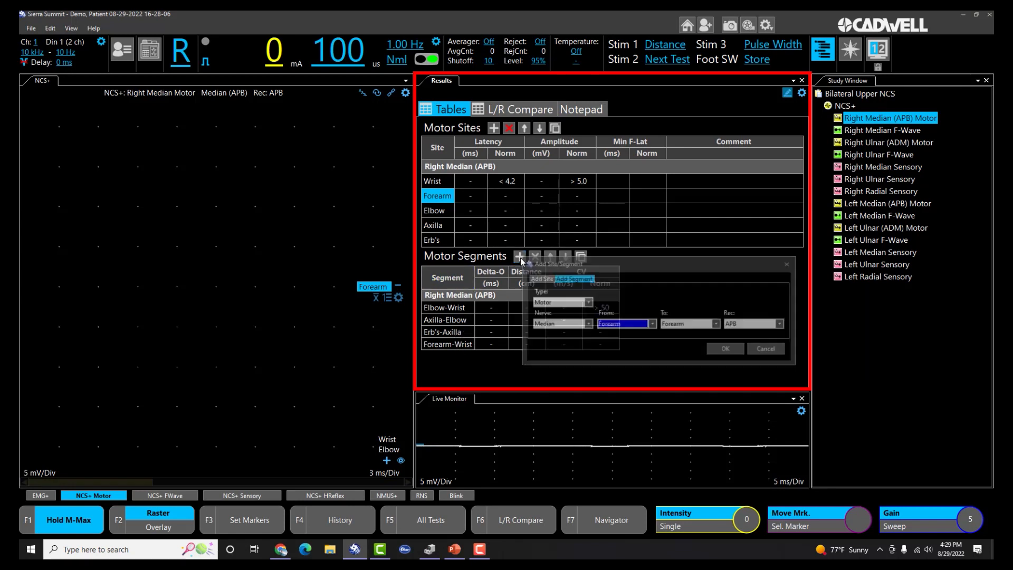
pyautogui.click(652, 324)
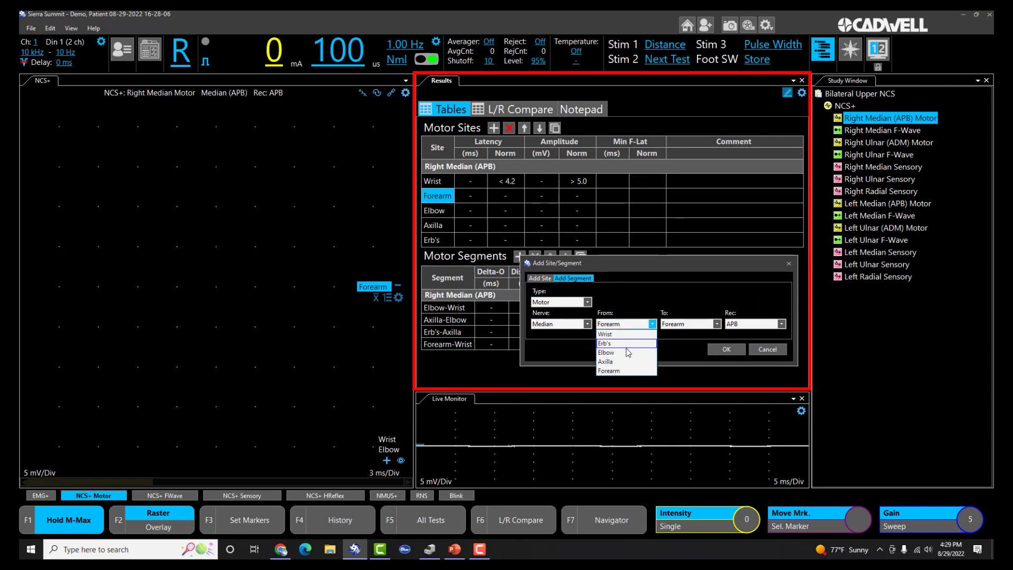
pyautogui.click(628, 353)
pyautogui.click(717, 324)
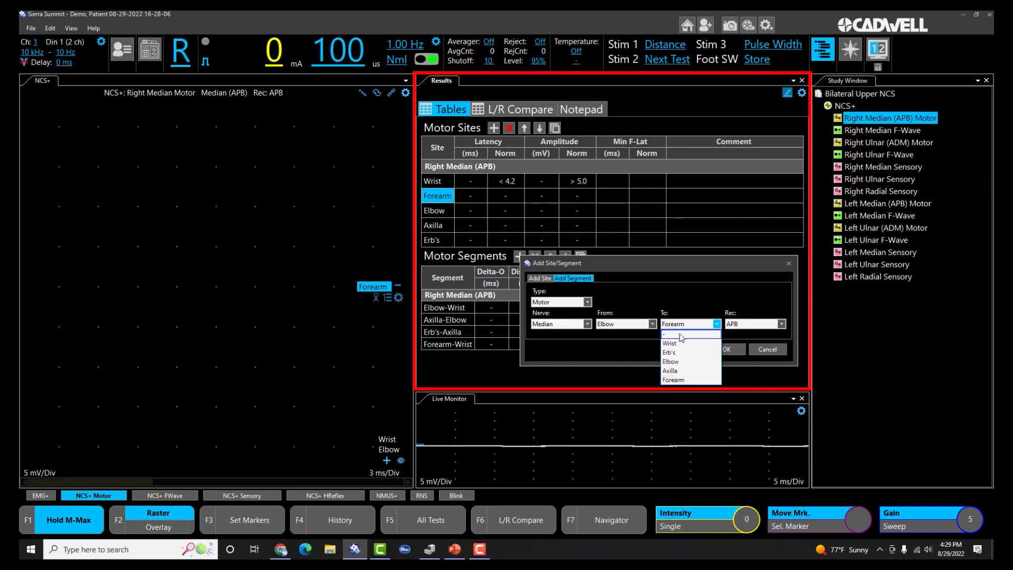
pyautogui.click(732, 344)
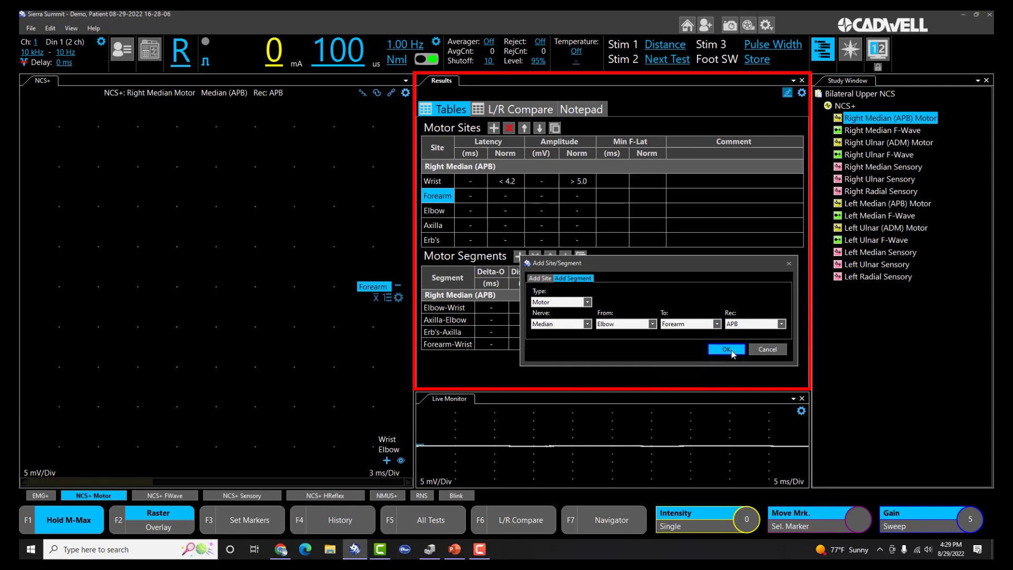
pyautogui.click(732, 352)
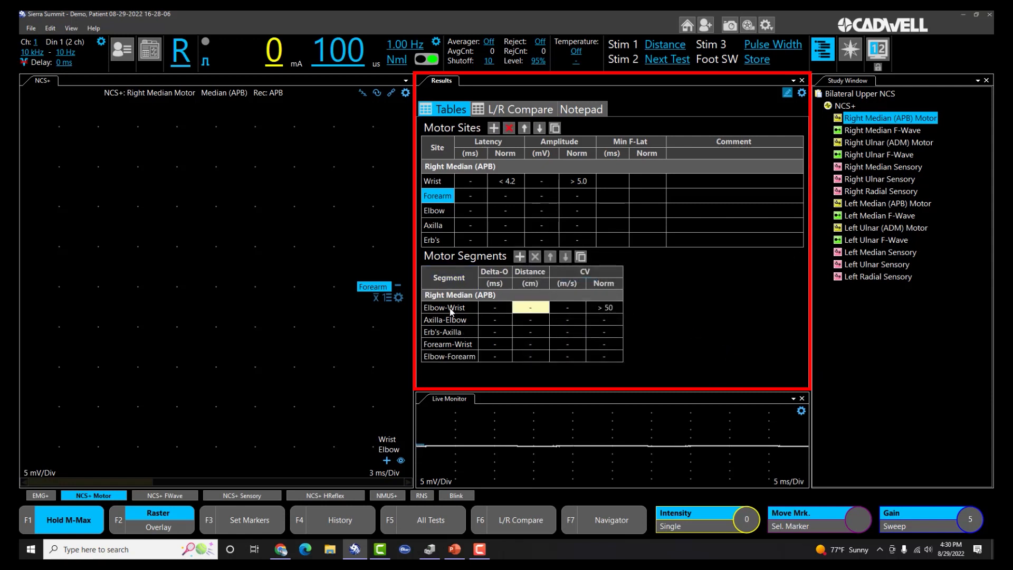
# Move the Forearm-Wrist segment up to first place in the Right Median motor segments table.
pyautogui.click(434, 346)
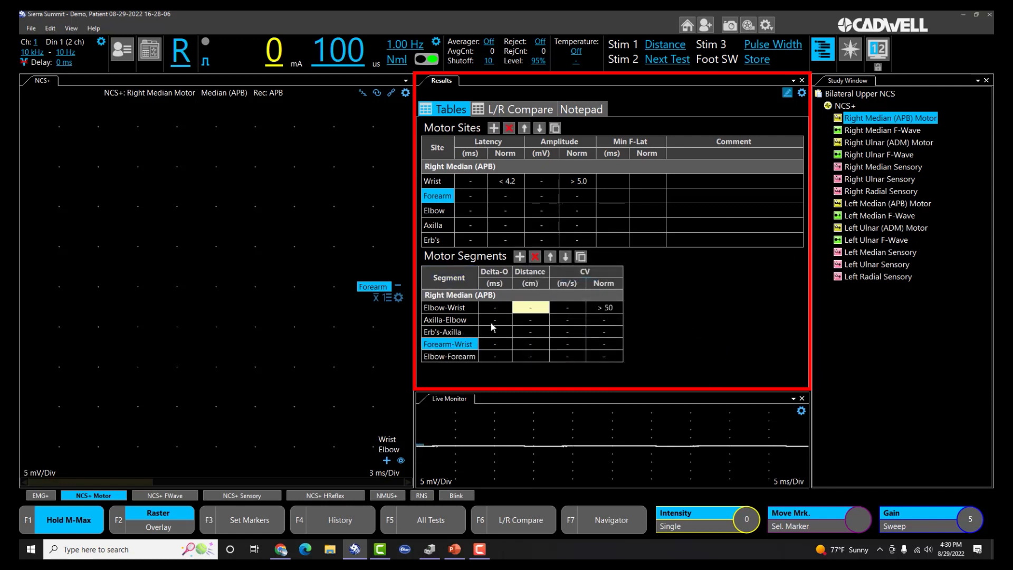
pyautogui.click(550, 256)
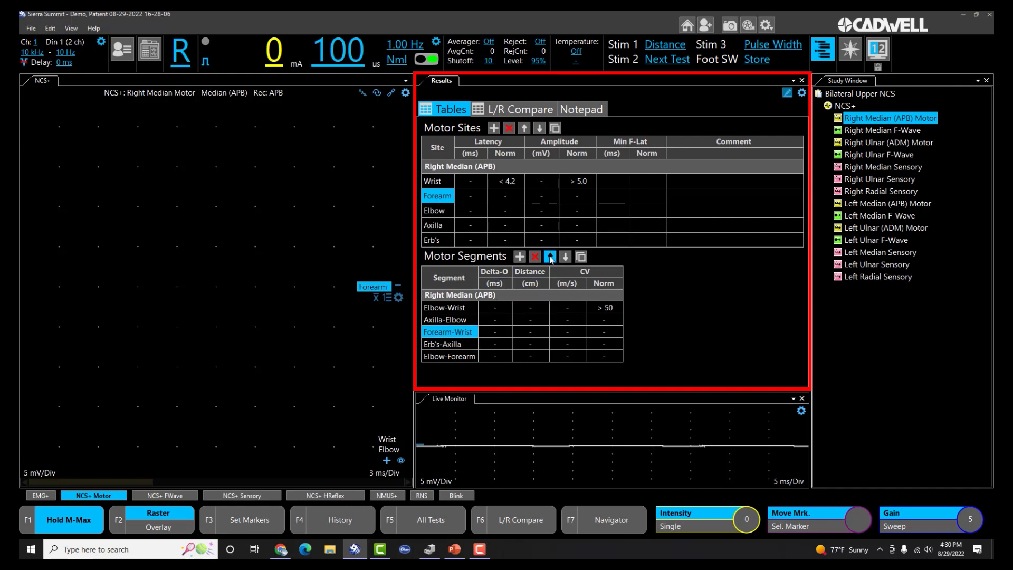
pyautogui.click(550, 257)
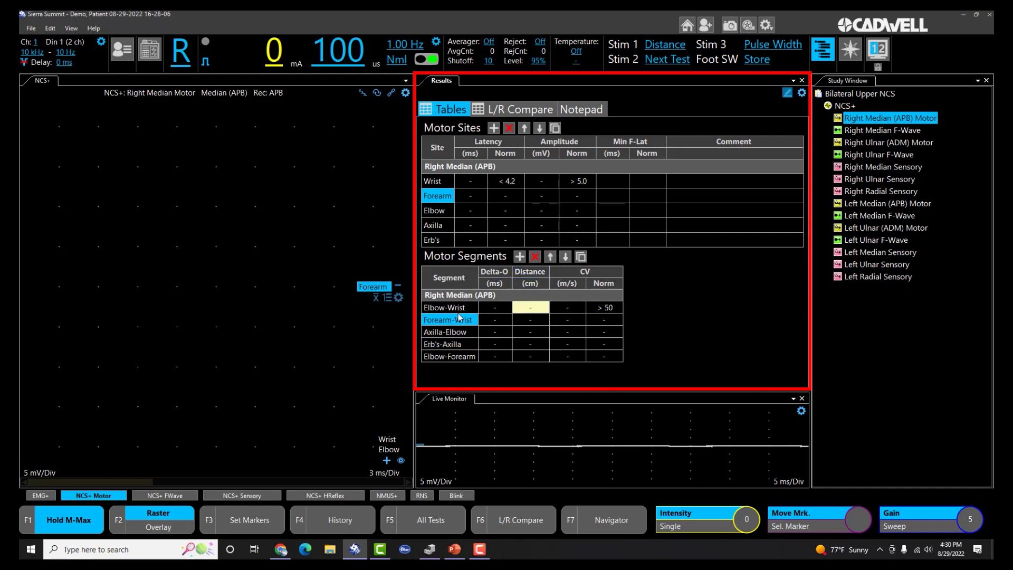
pyautogui.click(550, 257)
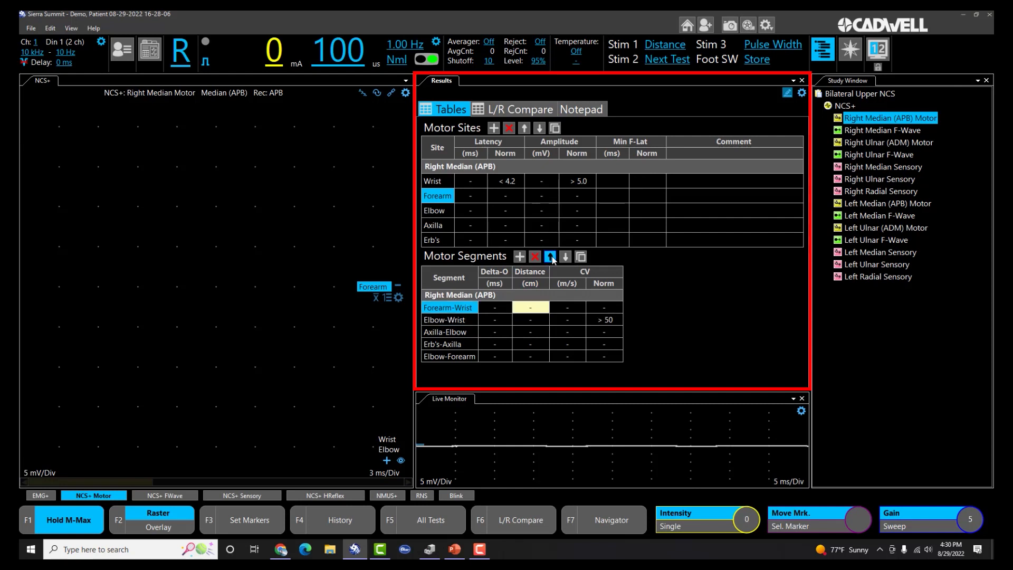
# Move the Elbow-Forearm segment up to second place, directly below Forearm-Wrist.
pyautogui.click(441, 357)
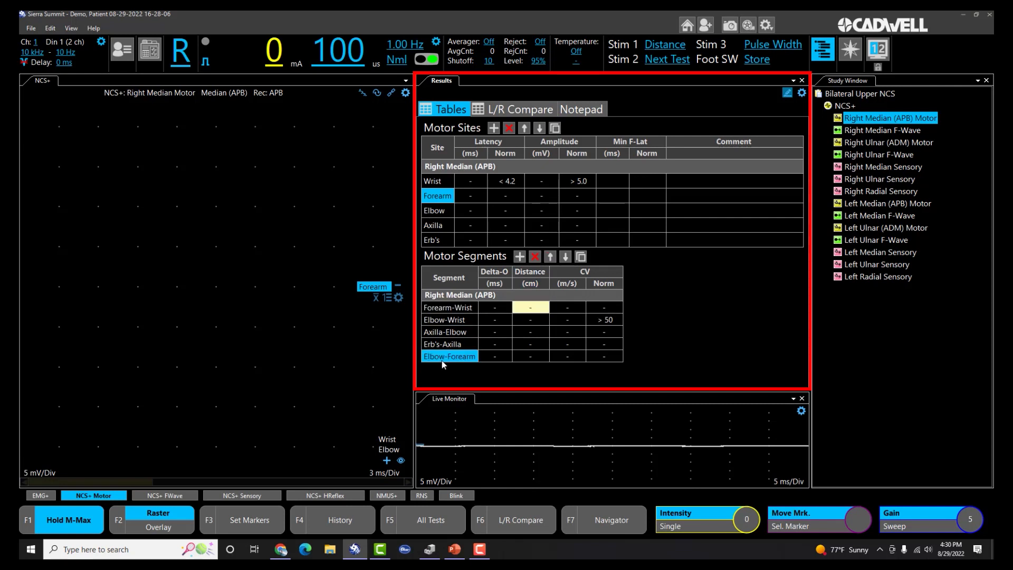
pyautogui.click(550, 257)
pyautogui.click(551, 257)
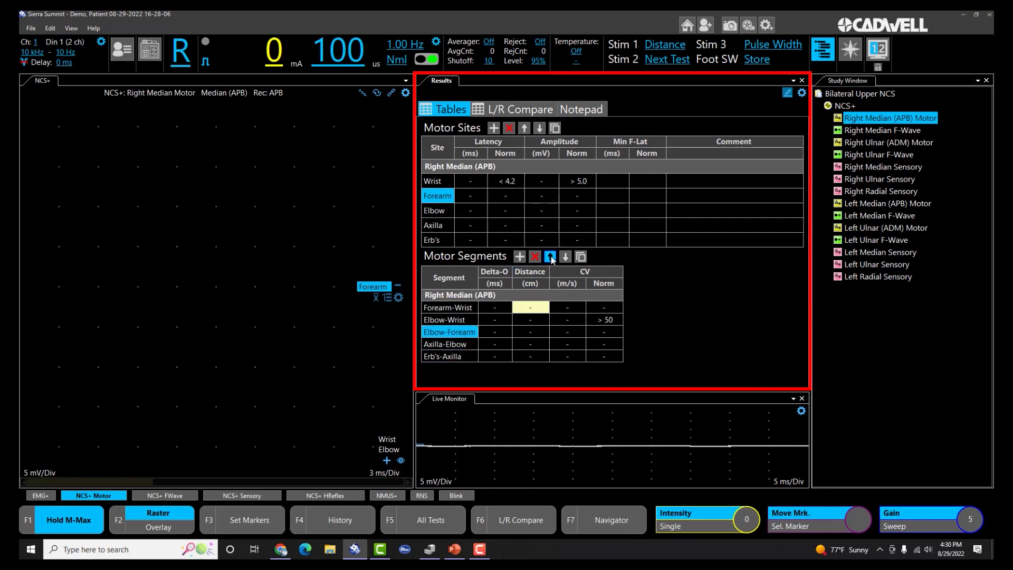
pyautogui.click(550, 257)
pyautogui.click(450, 333)
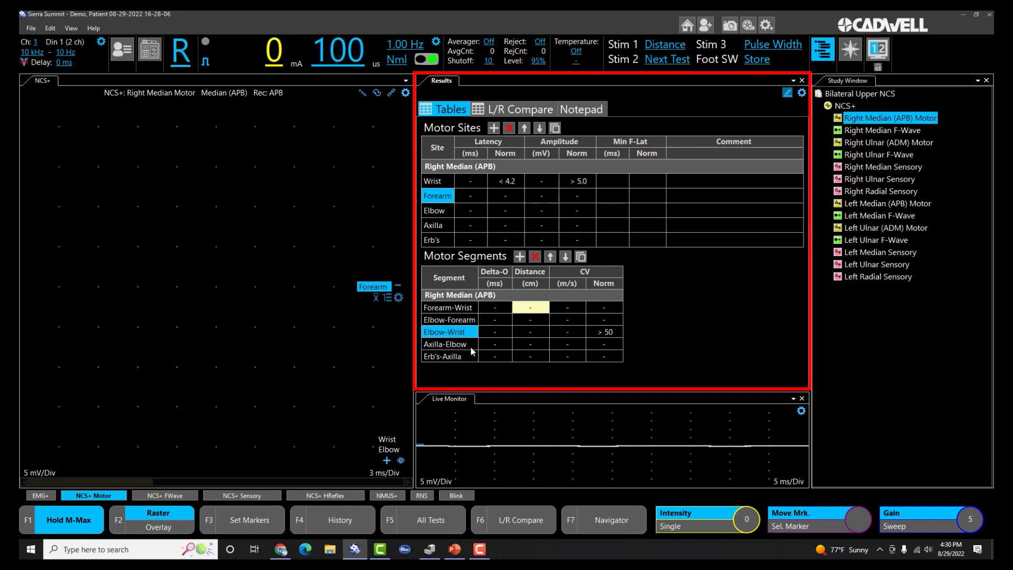
pyautogui.click(473, 346)
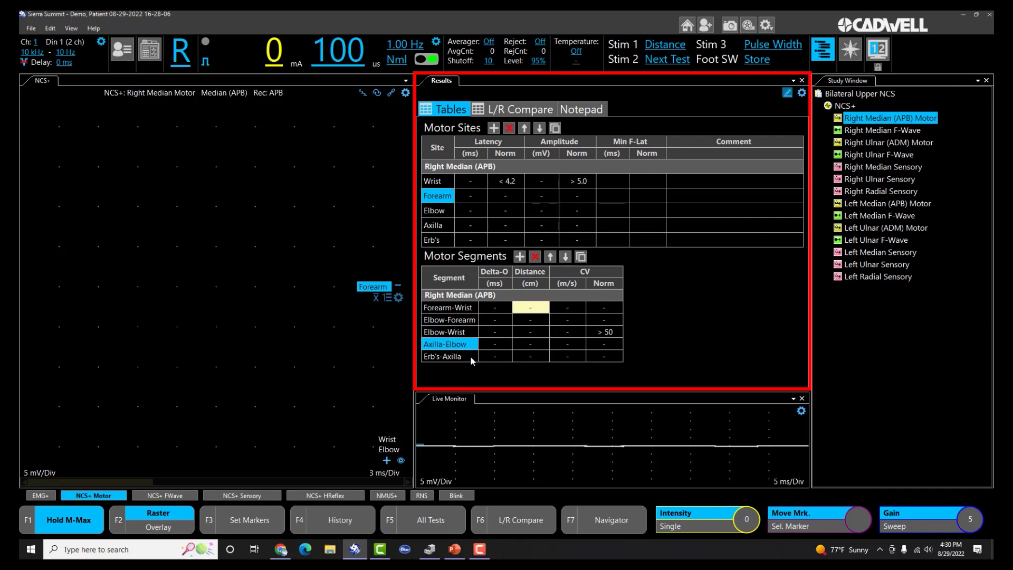
pyautogui.click(470, 358)
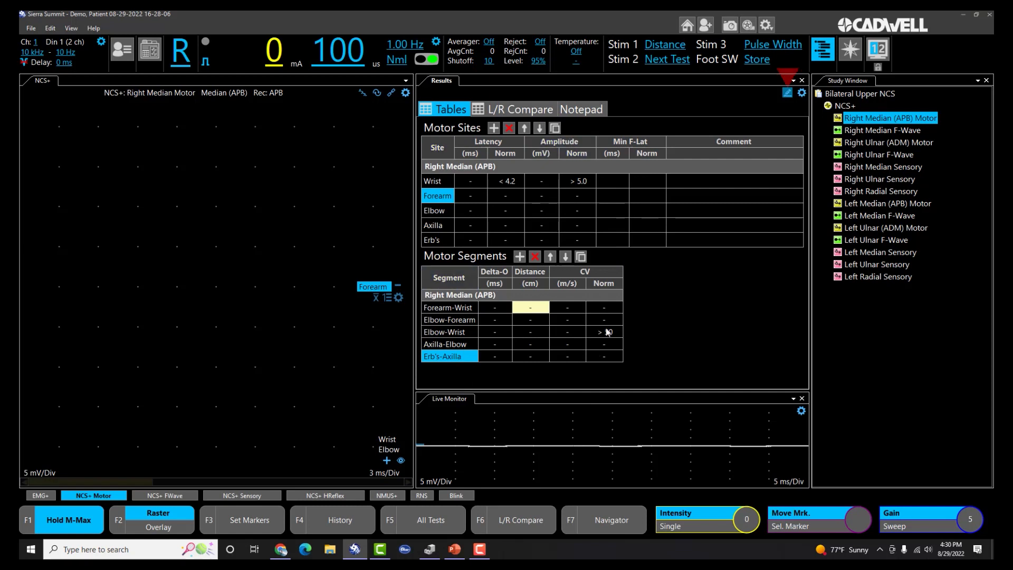
# Turn off edit mode and save the test parameters of the Right Median (APB) motor test.
pyautogui.click(787, 93)
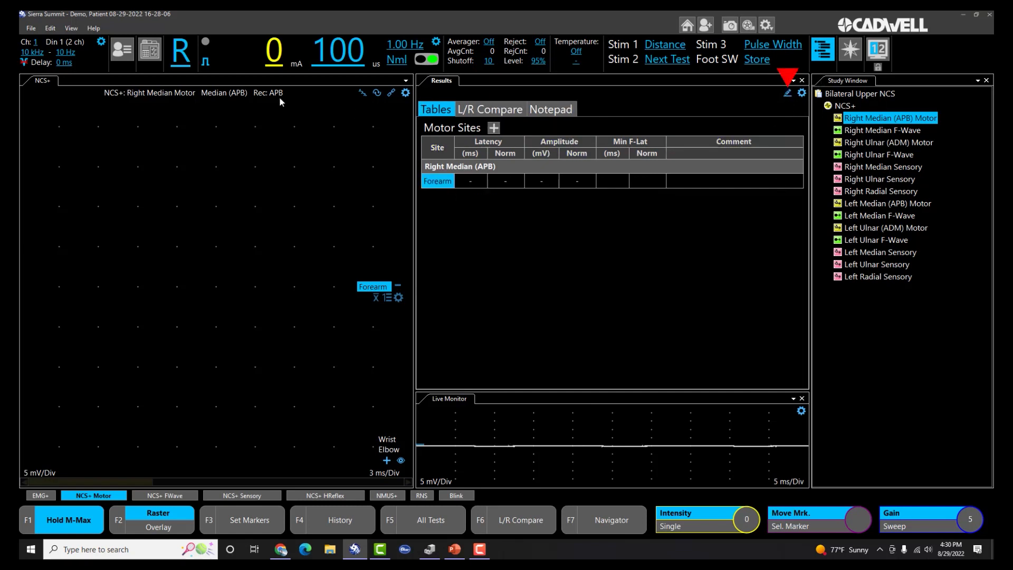
pyautogui.click(51, 29)
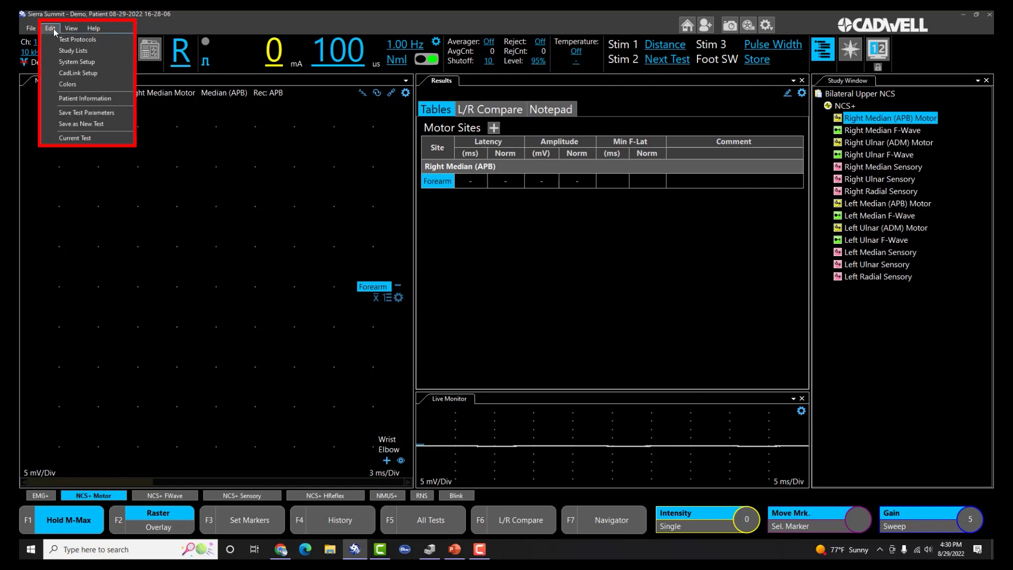
pyautogui.click(79, 114)
# Turn on edit mode for the results and save the Right Median motor test as a new test named "Median w/ Forearm (APB)".
pyautogui.click(787, 93)
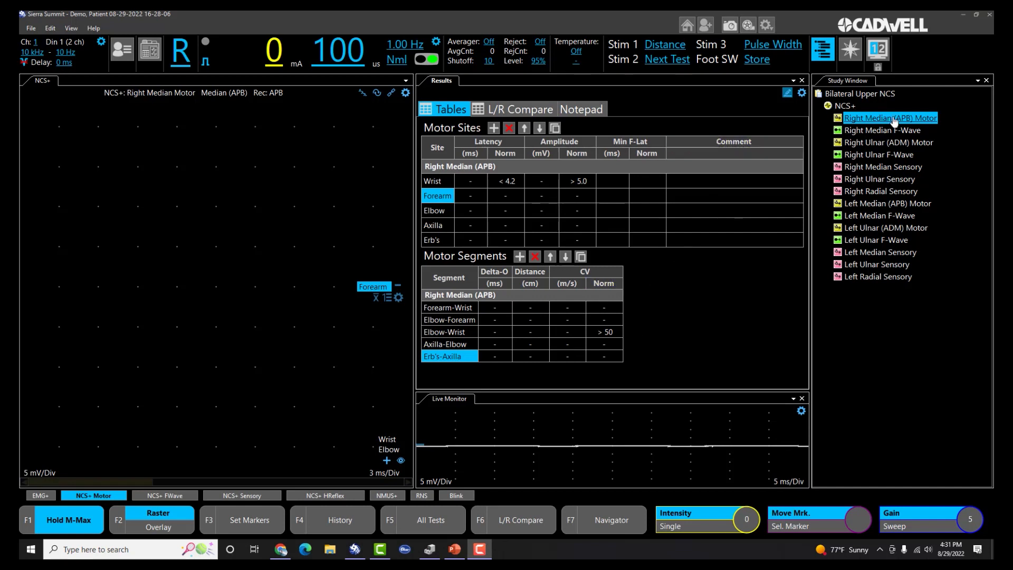
pyautogui.click(52, 29)
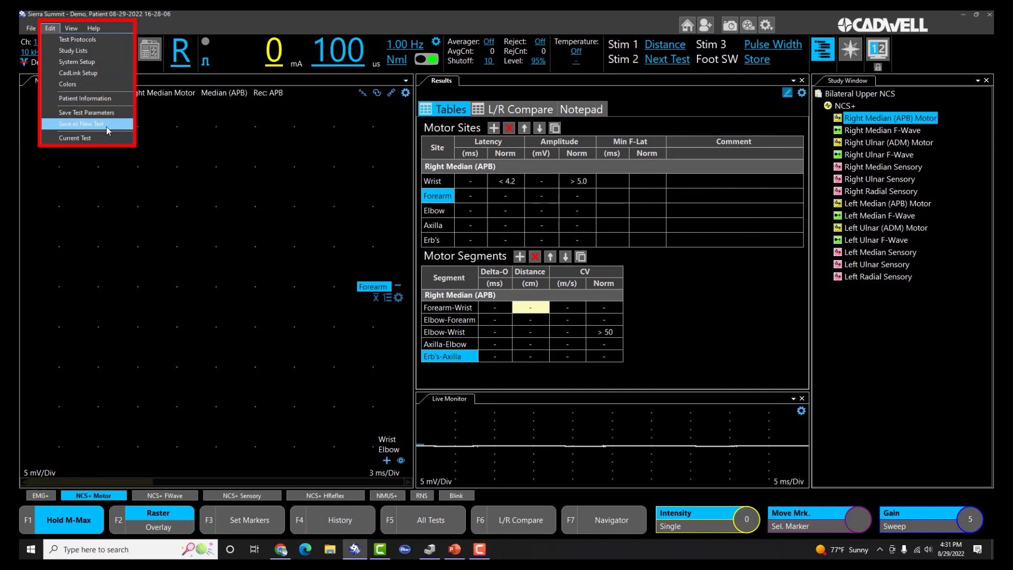
pyautogui.click(83, 125)
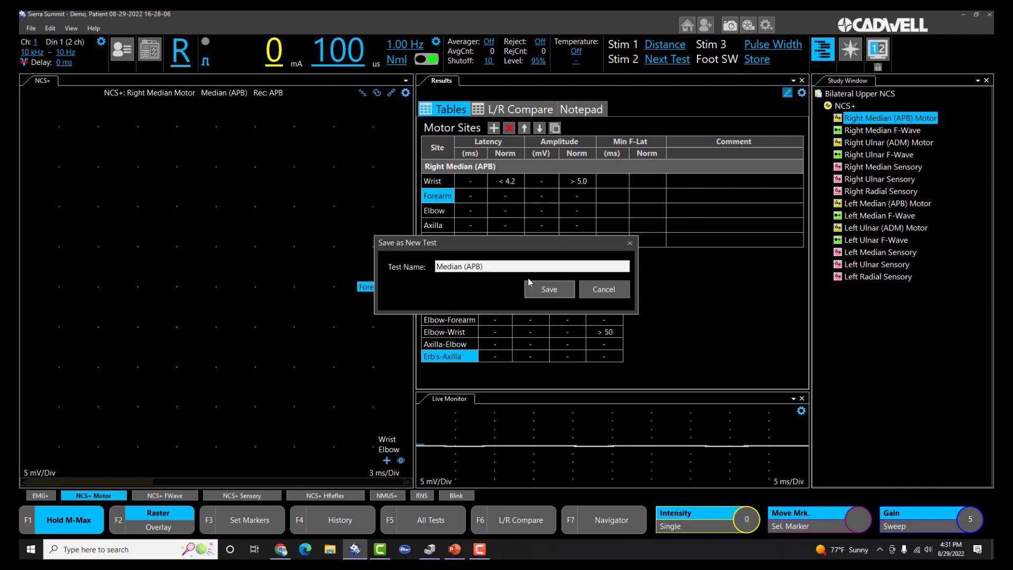
pyautogui.click(486, 266)
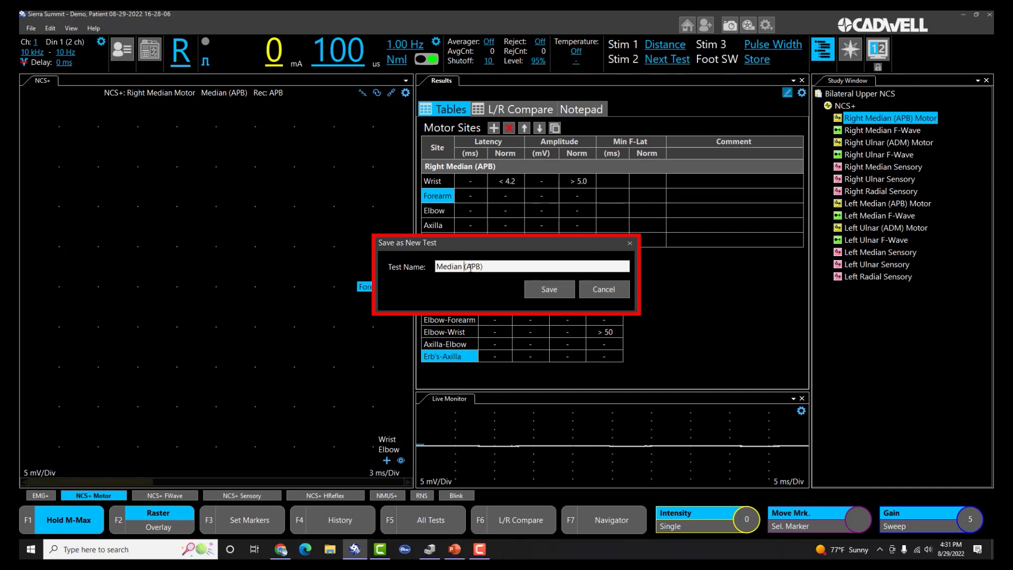
pyautogui.write('- Forear')
pyautogui.press('BackSpace')
pyautogui.press('BackSpace')
pyautogui.press('BackSpace')
pyautogui.press('BackSpace')
pyautogui.press('BackSpace')
pyautogui.press('BackSpace')
pyautogui.press('BackSpace')
pyautogui.press('BackSpace')
pyautogui.write('w/ Forear')
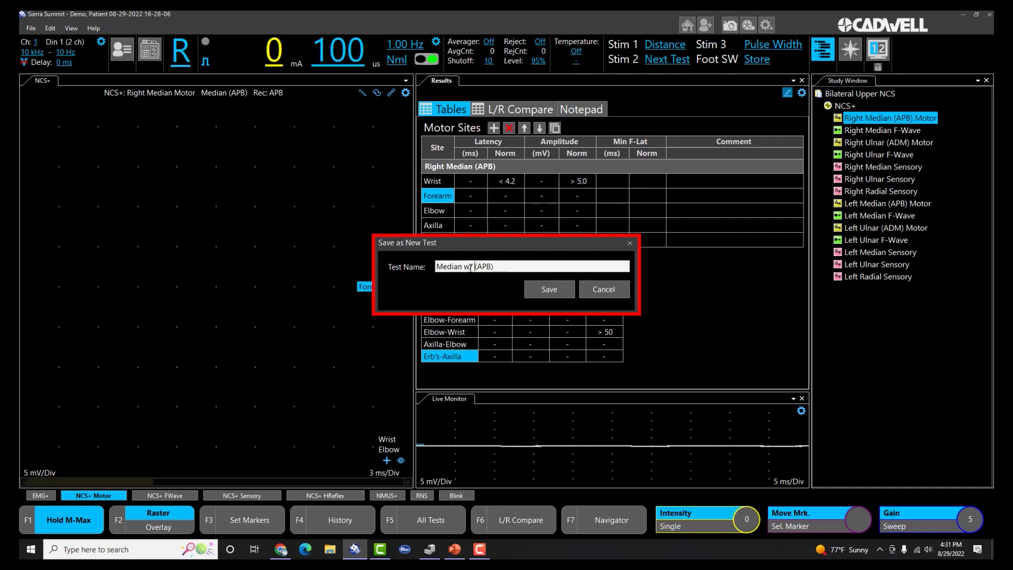
pyautogui.write('m')
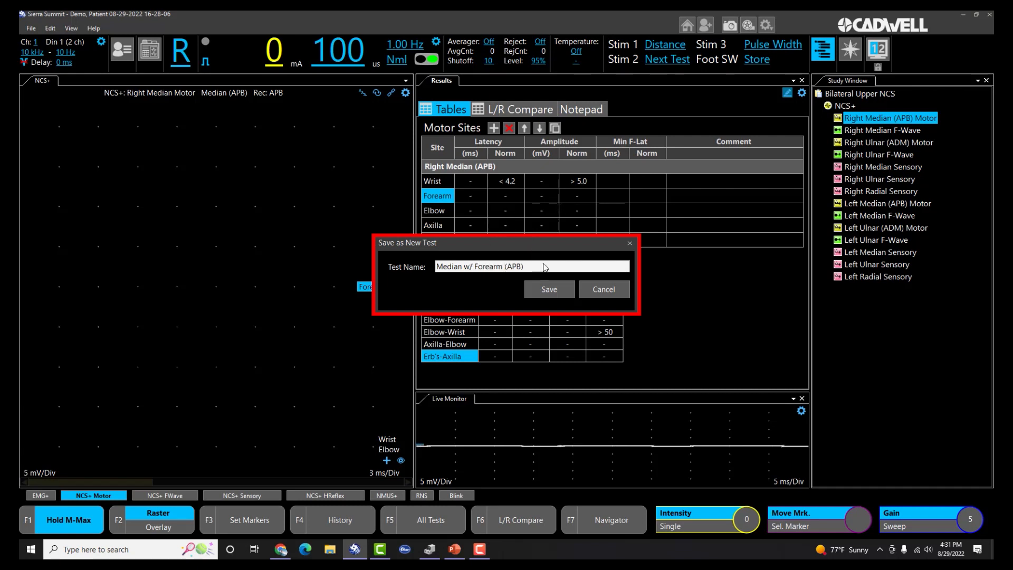
pyautogui.click(549, 292)
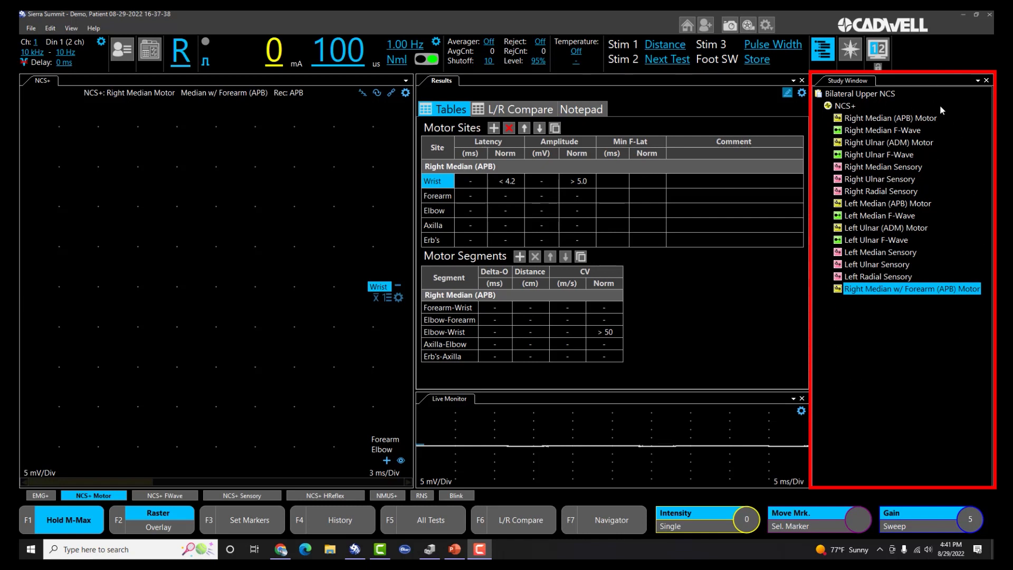
# Move Right Median w/ Forearm directly below Right Median (APB) Motor, and add its left-side counterpart directly below Left Median (APB) Motor.
pyautogui.moveTo(912, 288); pyautogui.dragTo(910, 129)
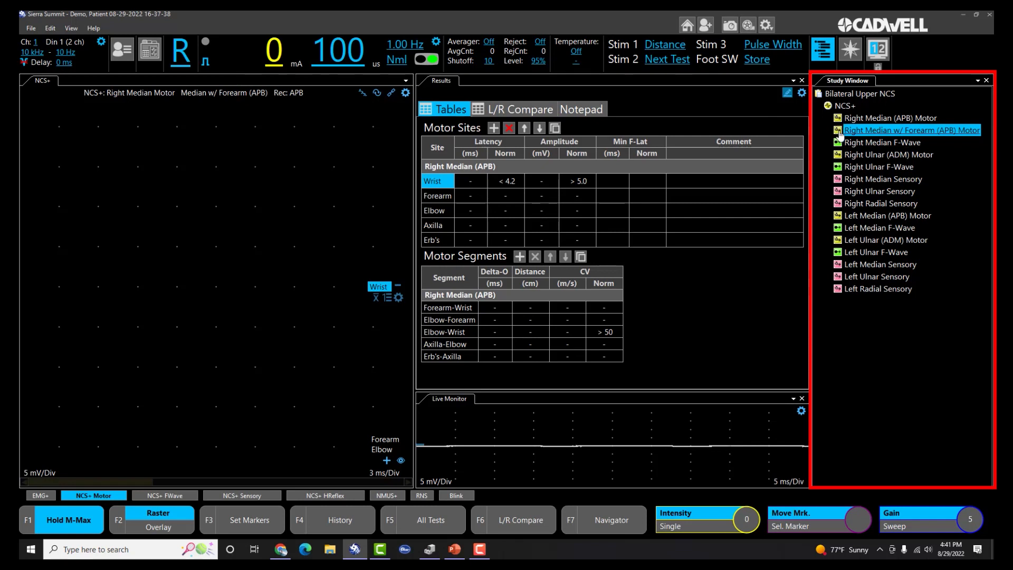
pyautogui.press('l')
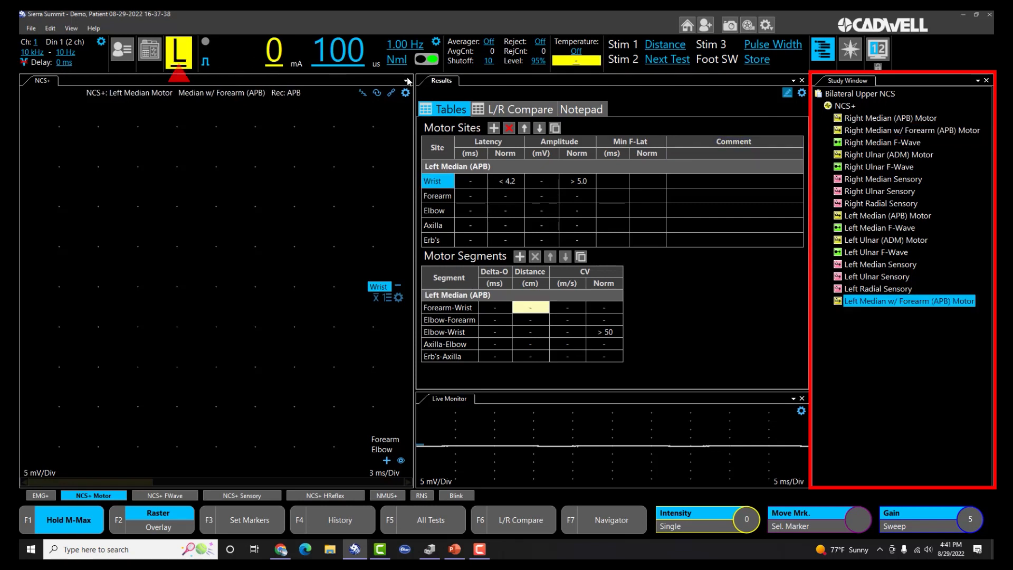
pyautogui.moveTo(913, 306); pyautogui.dragTo(912, 225)
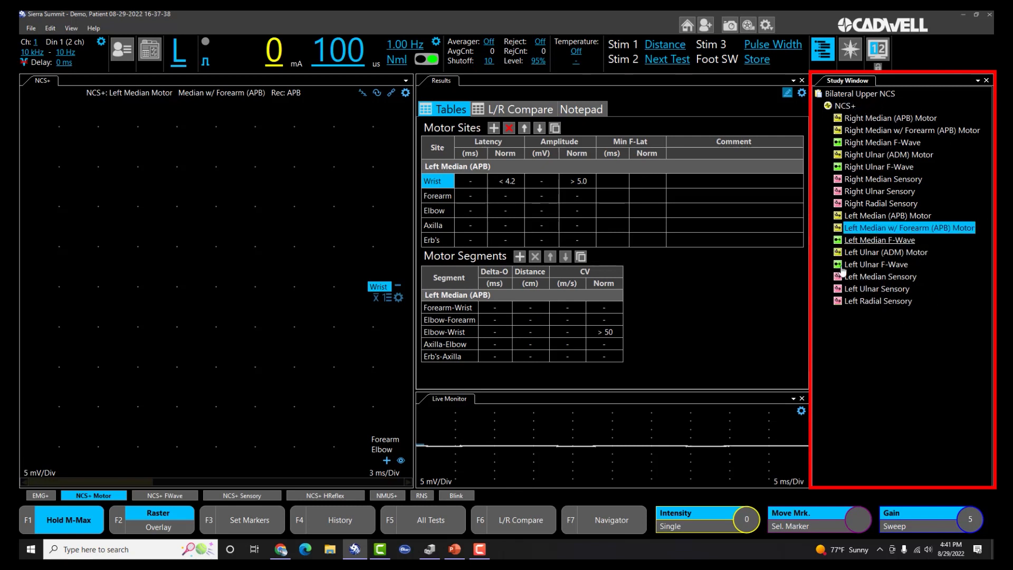
# Save the current study list under the name "Test Study List".
pyautogui.rightClick(888, 335)
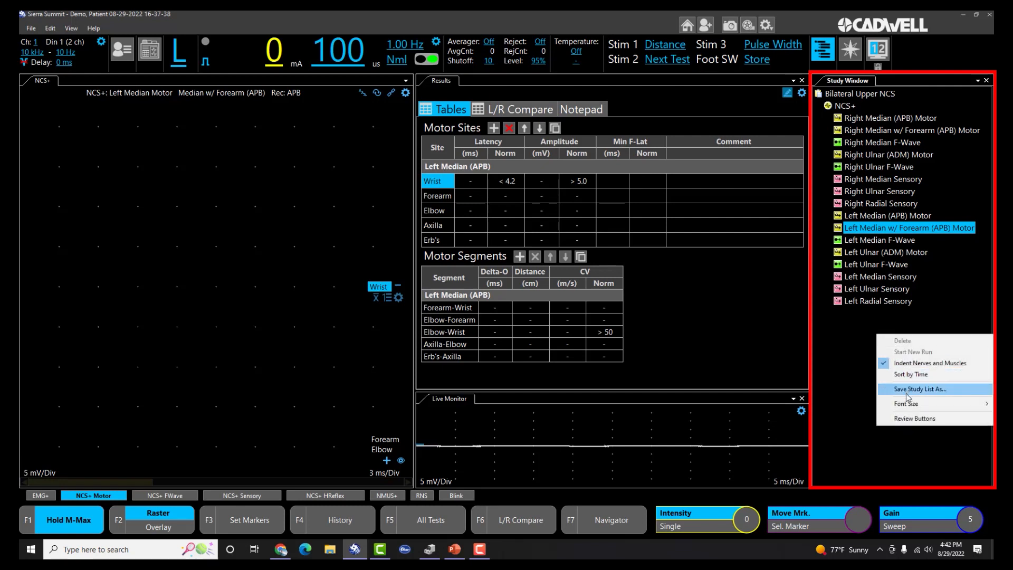
pyautogui.click(945, 393)
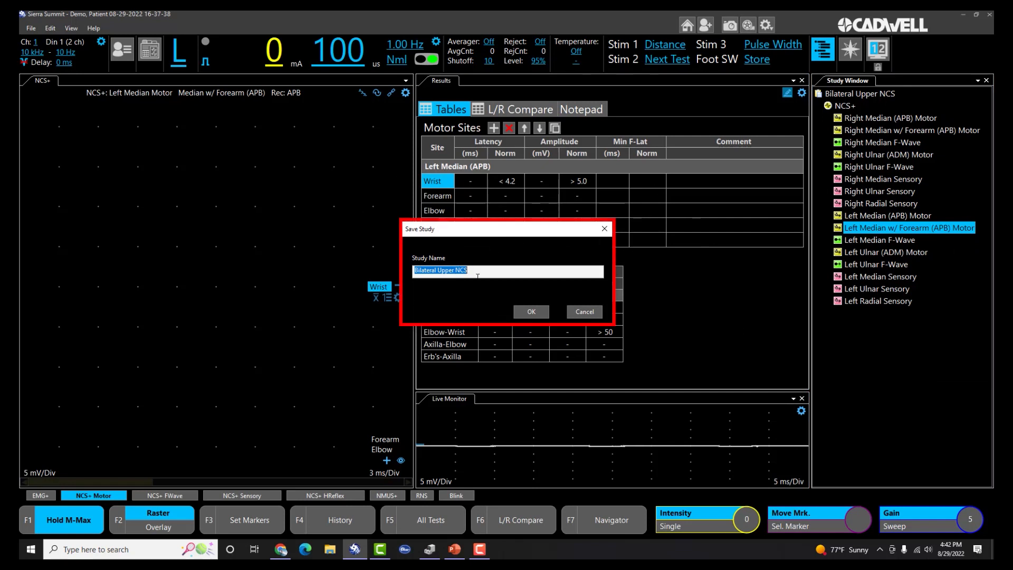
pyautogui.write('Test Study List')
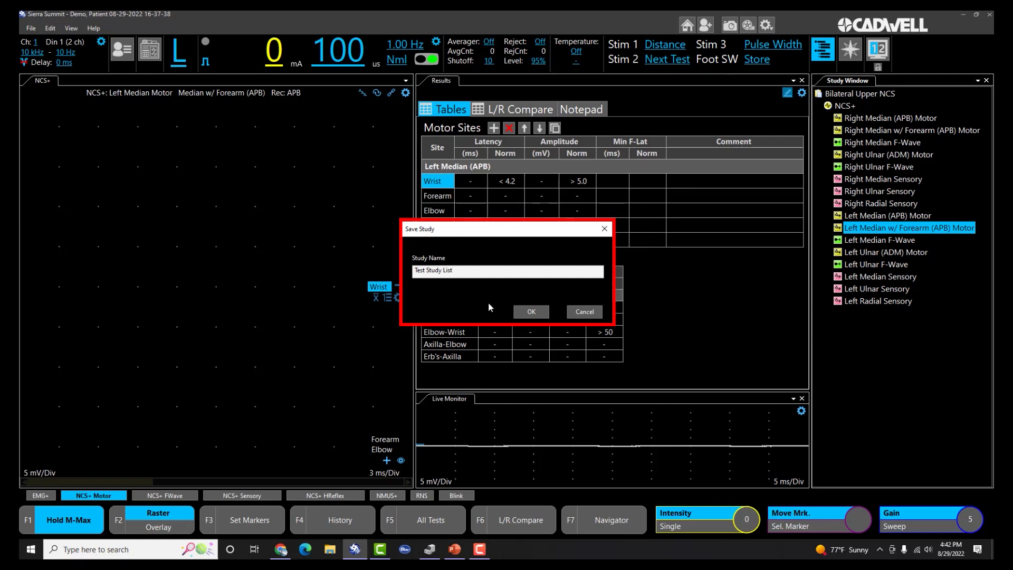
pyautogui.click(530, 311)
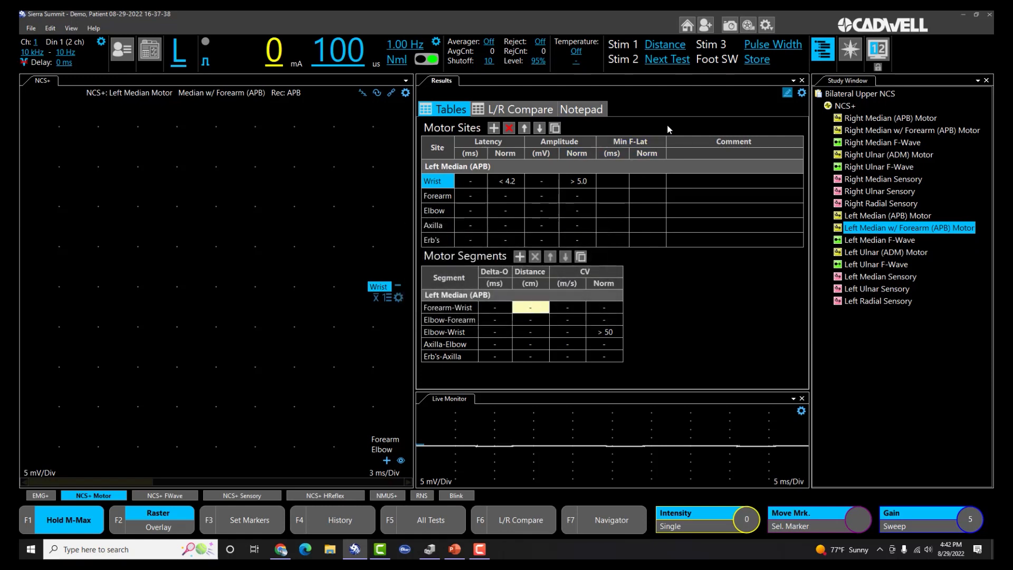
# Check the tests contained in Test Study List among the Navigator's studies, and leave without loading it.
pyautogui.click(621, 521)
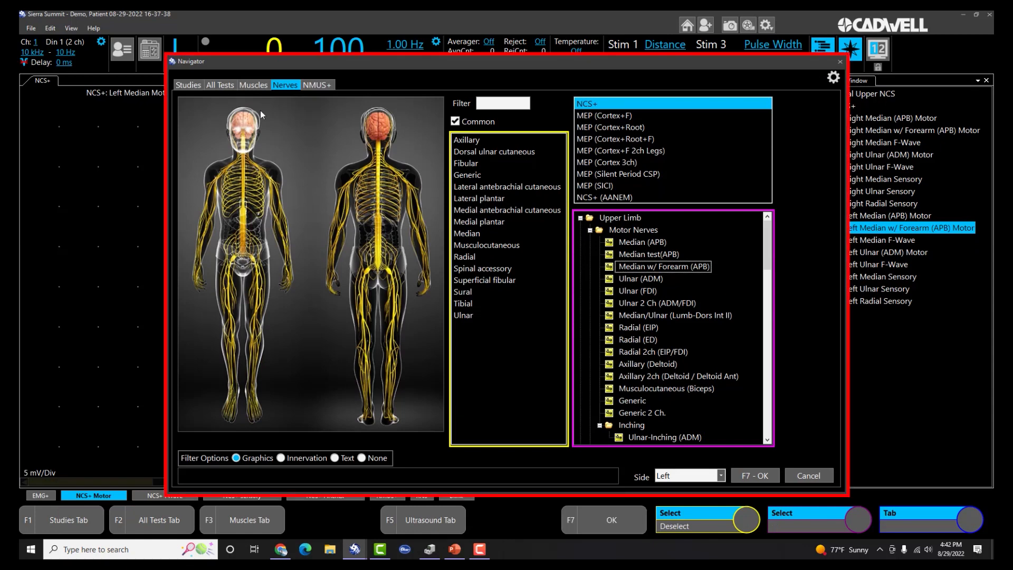
pyautogui.click(188, 85)
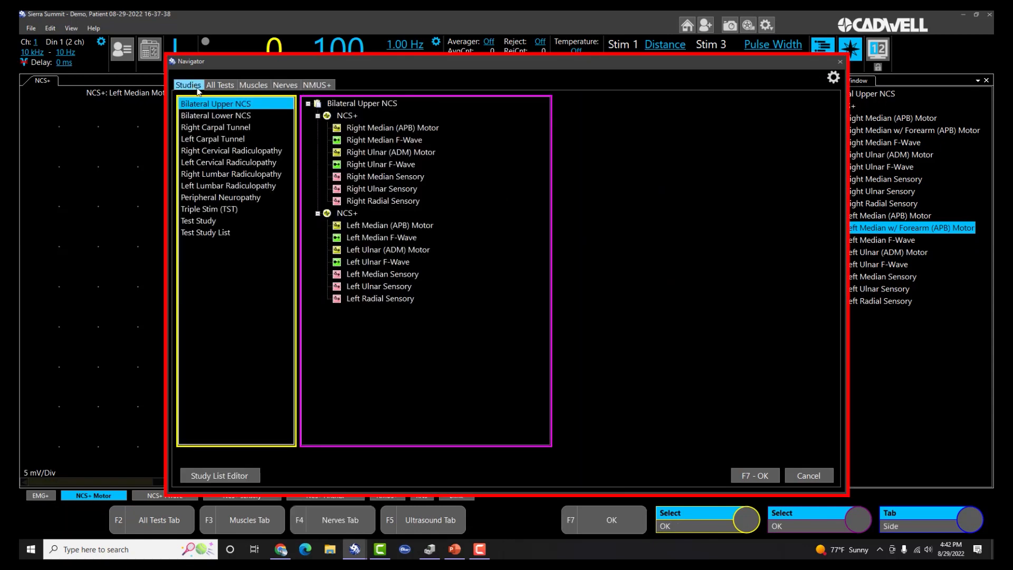
pyautogui.click(204, 233)
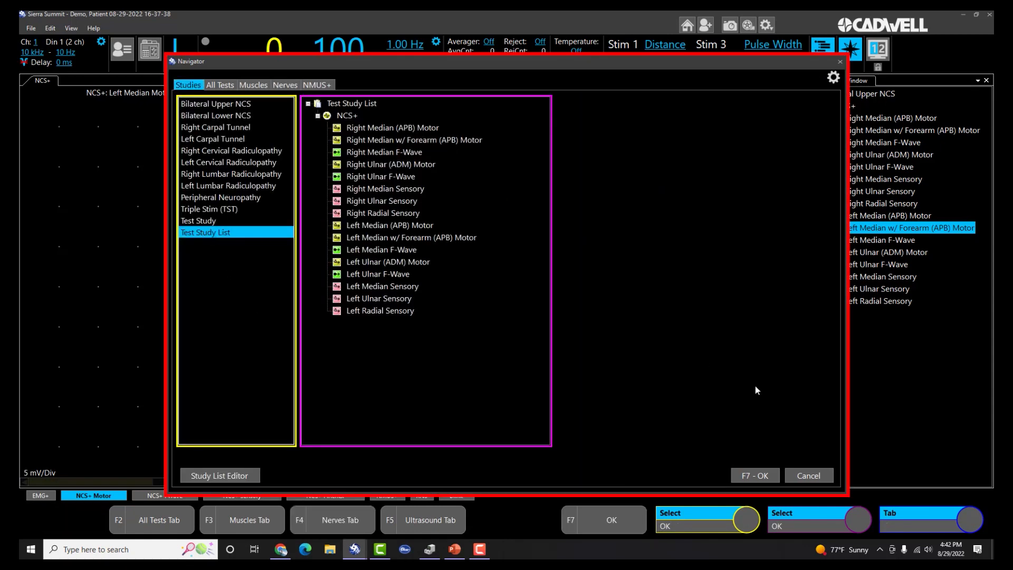
pyautogui.click(797, 476)
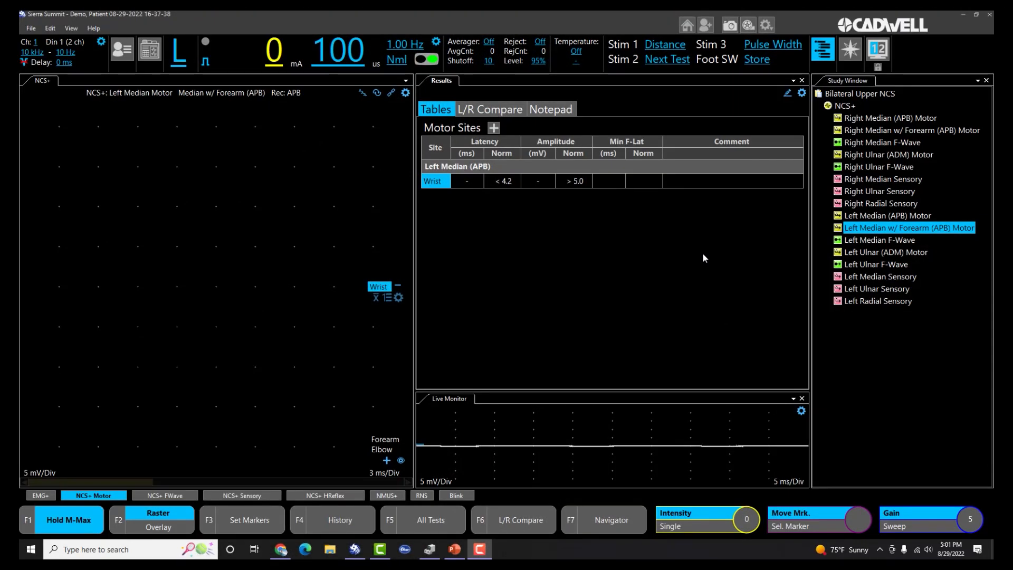
# In edit mode, set the maximum onset latency reference limit of the Left Median Wrist site to 4.3 ms.
pyautogui.click(787, 93)
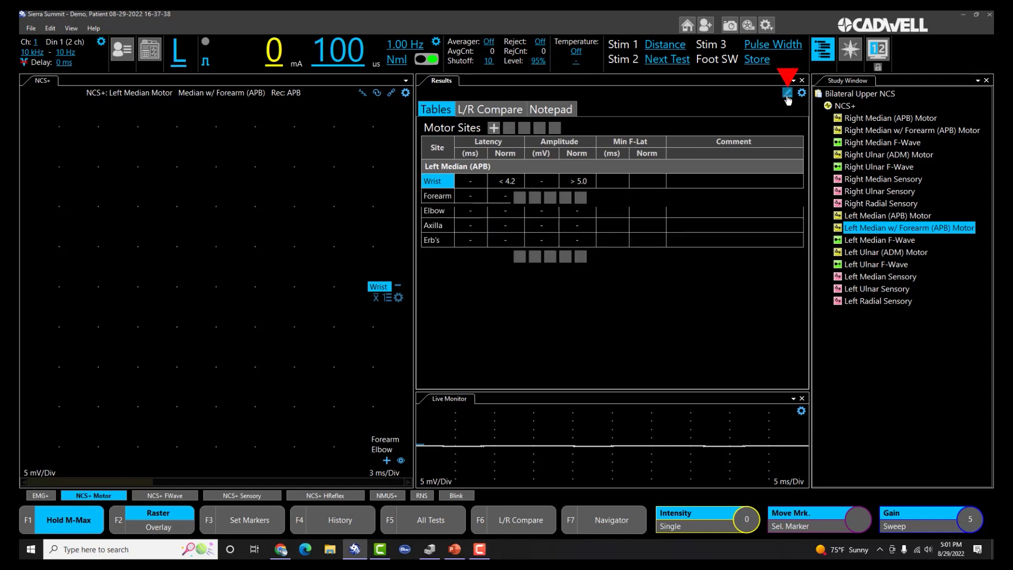
pyautogui.doubleClick(508, 184)
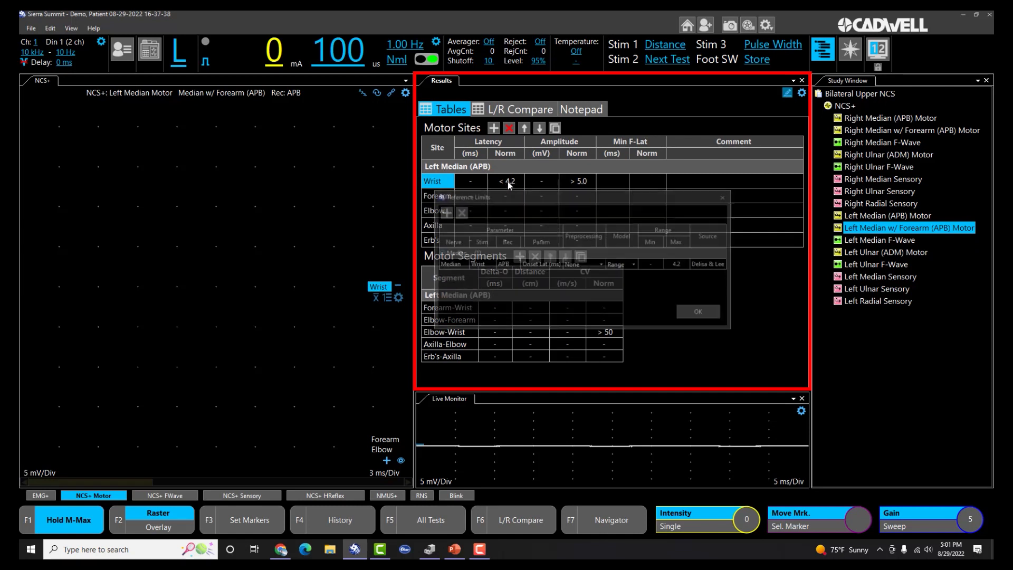
pyautogui.click(682, 264)
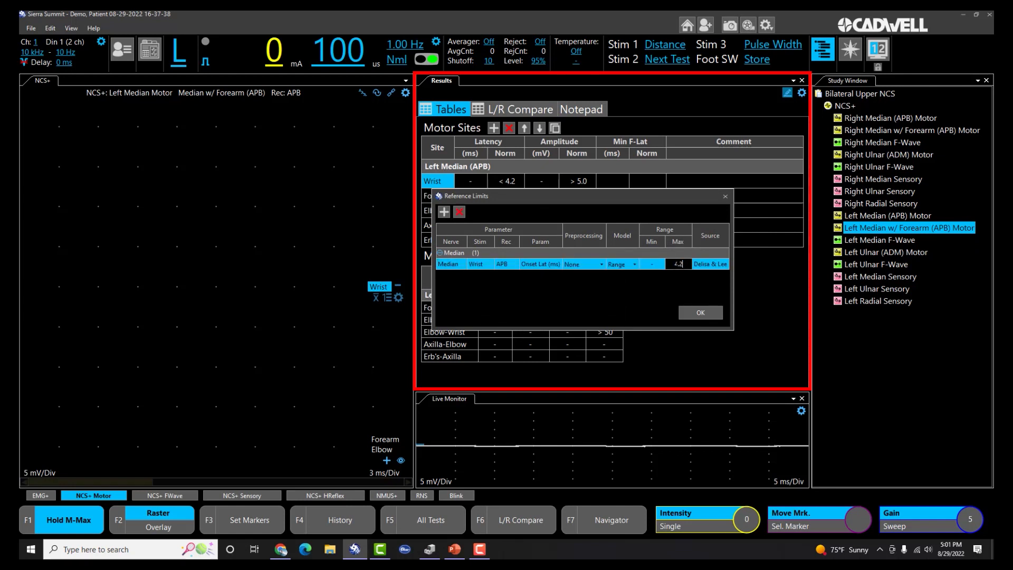
pyautogui.moveTo(674, 265); pyautogui.dragTo(684, 265)
pyautogui.write('4.3')
pyautogui.press('Return')
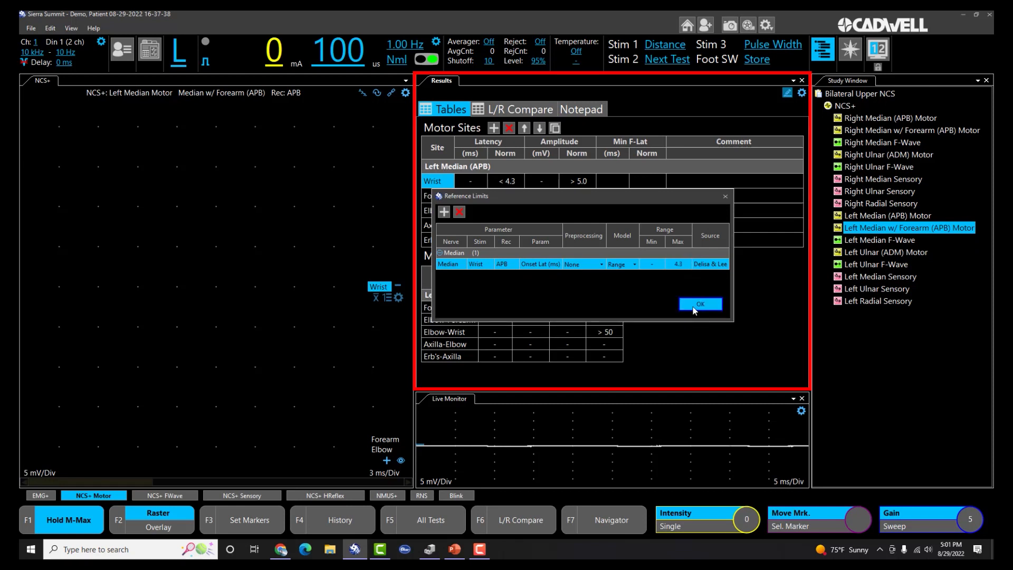
pyautogui.click(695, 308)
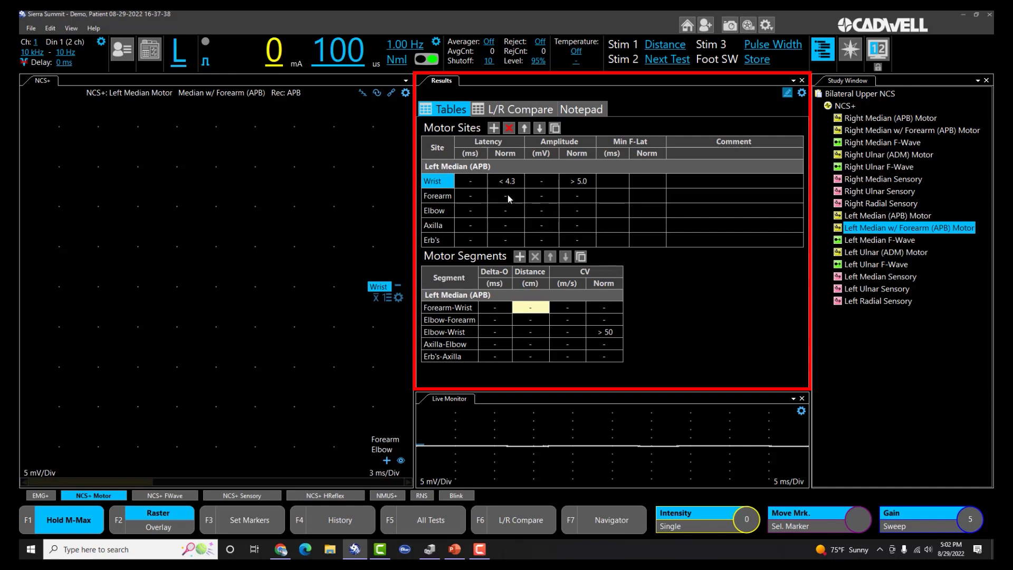
# Open the reference limits for the Forearm site's latency, show the patient group setup, and widen the dialog.
pyautogui.doubleClick(505, 198)
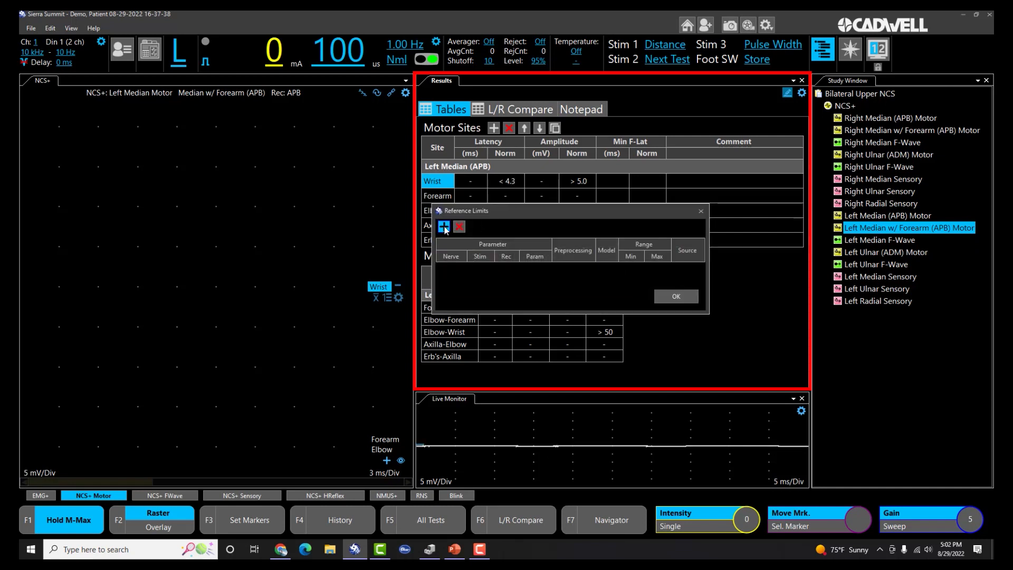
pyautogui.rightClick(538, 249)
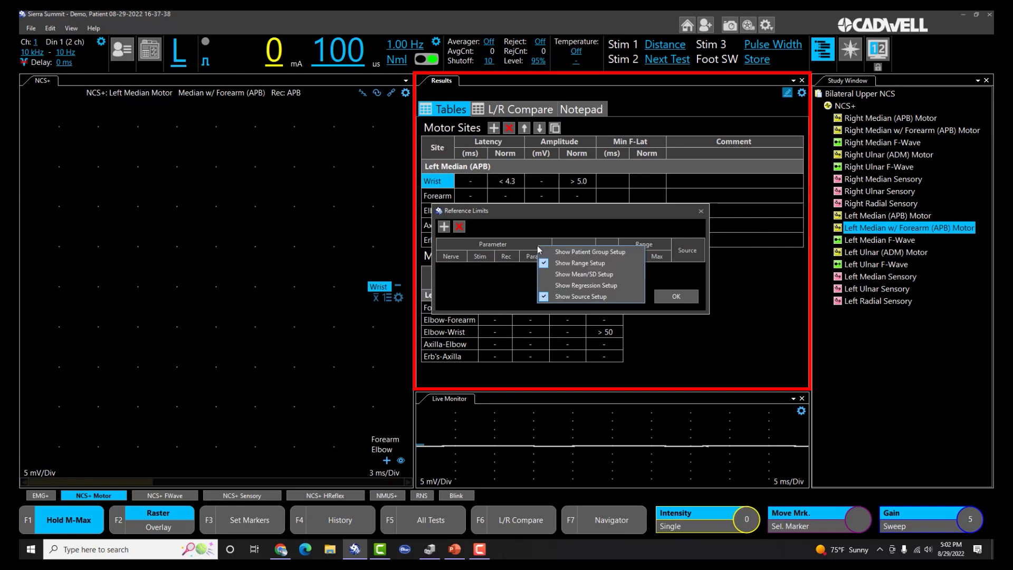
pyautogui.click(570, 254)
pyautogui.moveTo(581, 210); pyautogui.dragTo(354, 223)
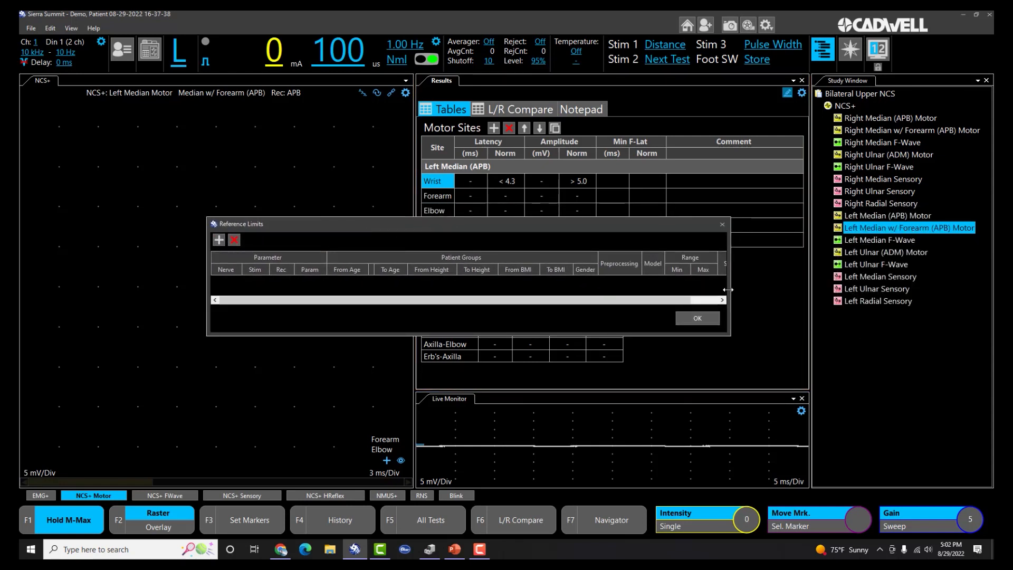
pyautogui.moveTo(731, 287); pyautogui.dragTo(793, 282)
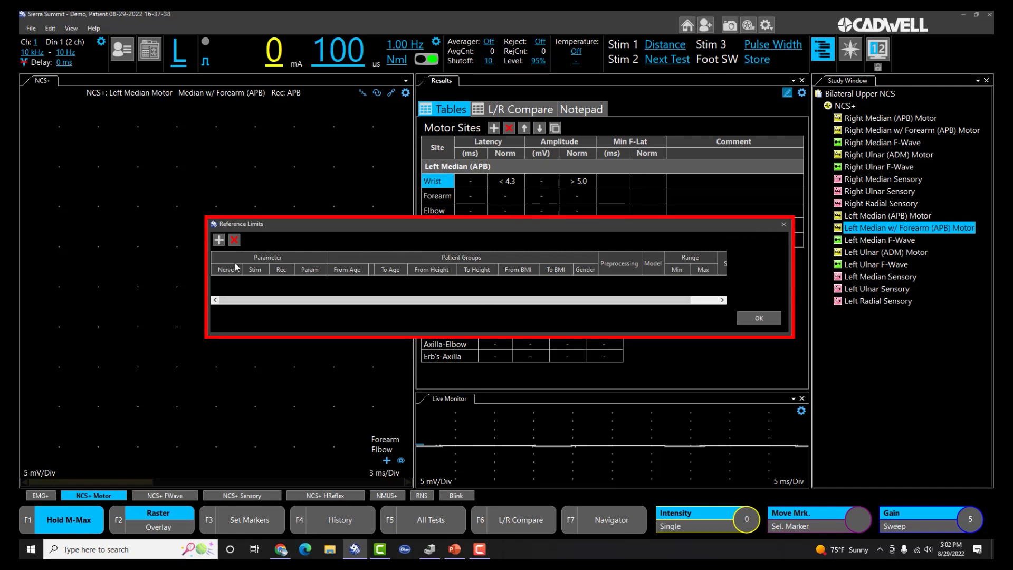
# Add a Forearm onset latency reference limit for ages 0 to 5 with a maximum of 4.3 ms.
pyautogui.click(218, 240)
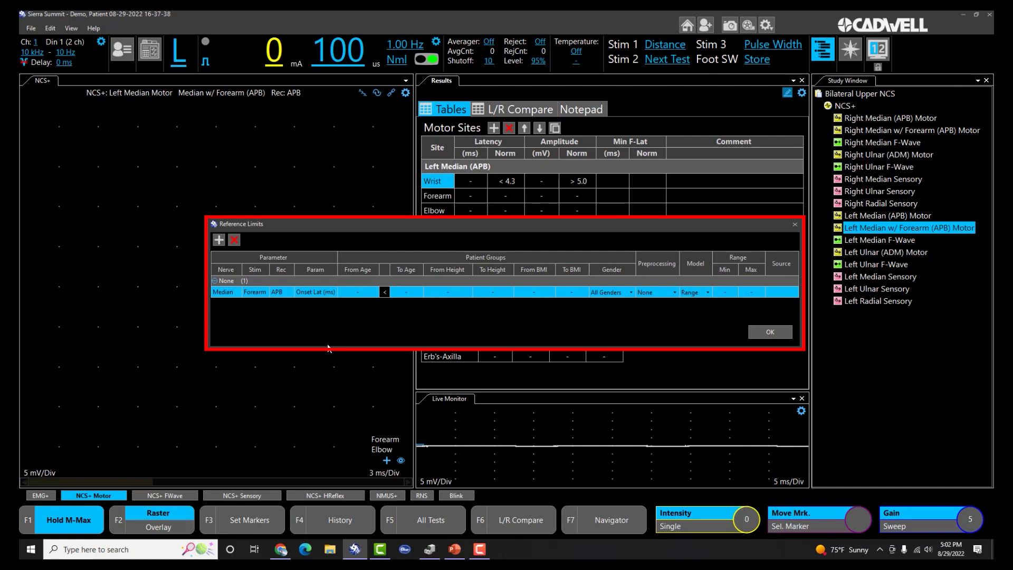
pyautogui.click(359, 292)
pyautogui.write('0')
pyautogui.click(401, 293)
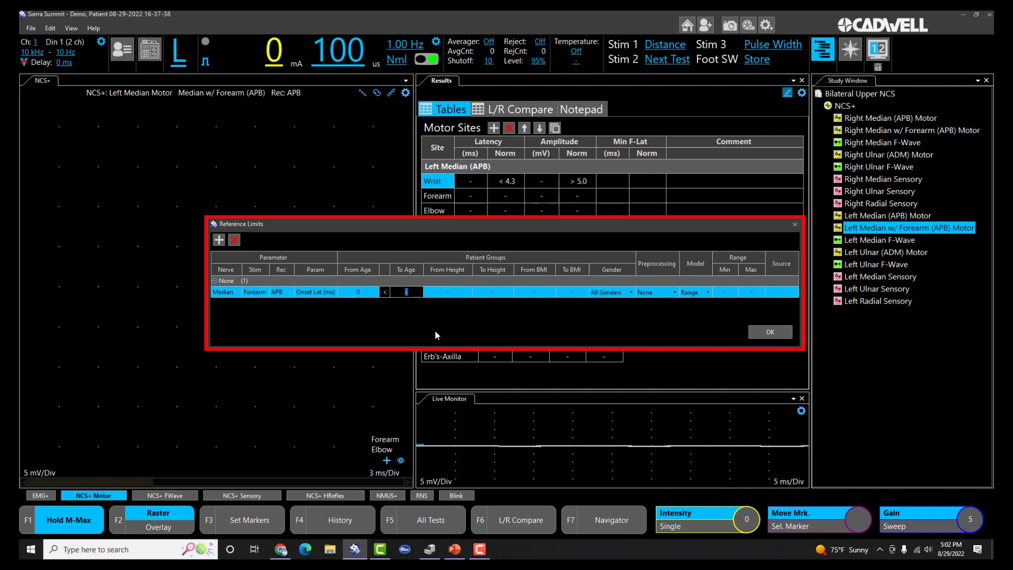
pyautogui.write('5')
pyautogui.click(384, 293)
pyautogui.click(384, 293)
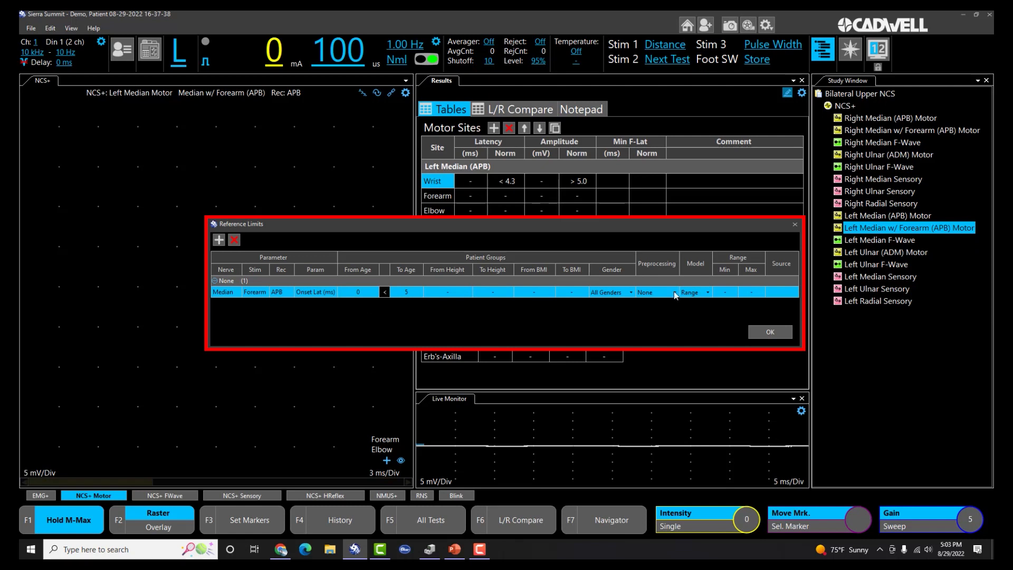
pyautogui.click(751, 294)
# Add a second Forearm onset latency reference limit for ages 5 to 16 with a maximum of 4.4 ms.
pyautogui.click(218, 241)
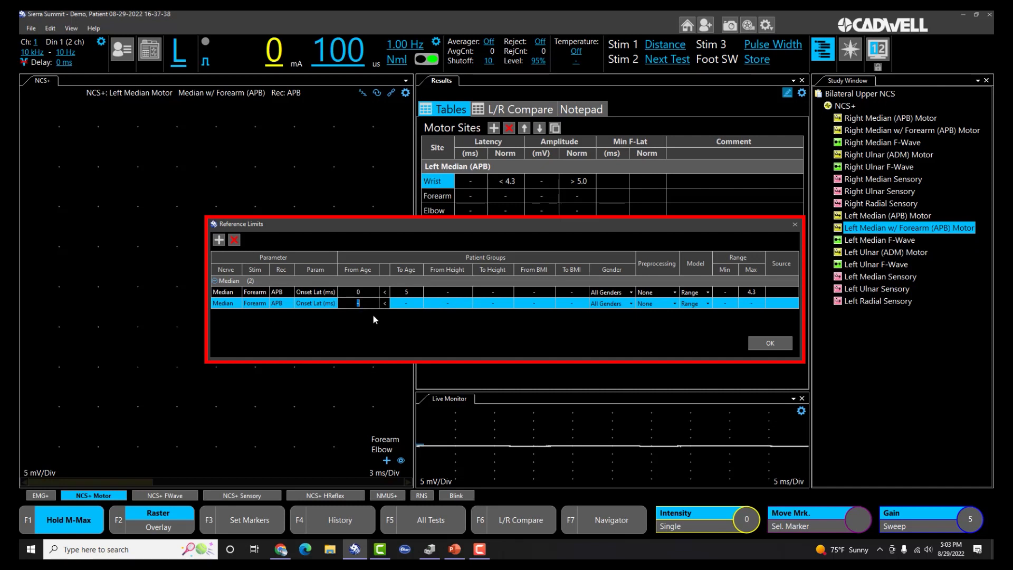
pyautogui.write('5')
pyautogui.click(416, 302)
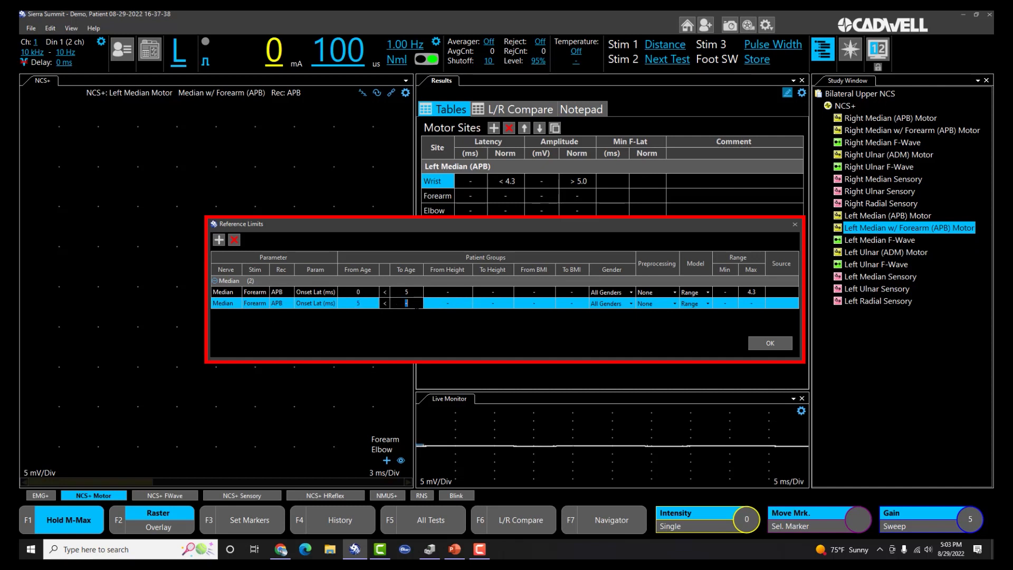
pyautogui.write('16')
pyautogui.click(752, 304)
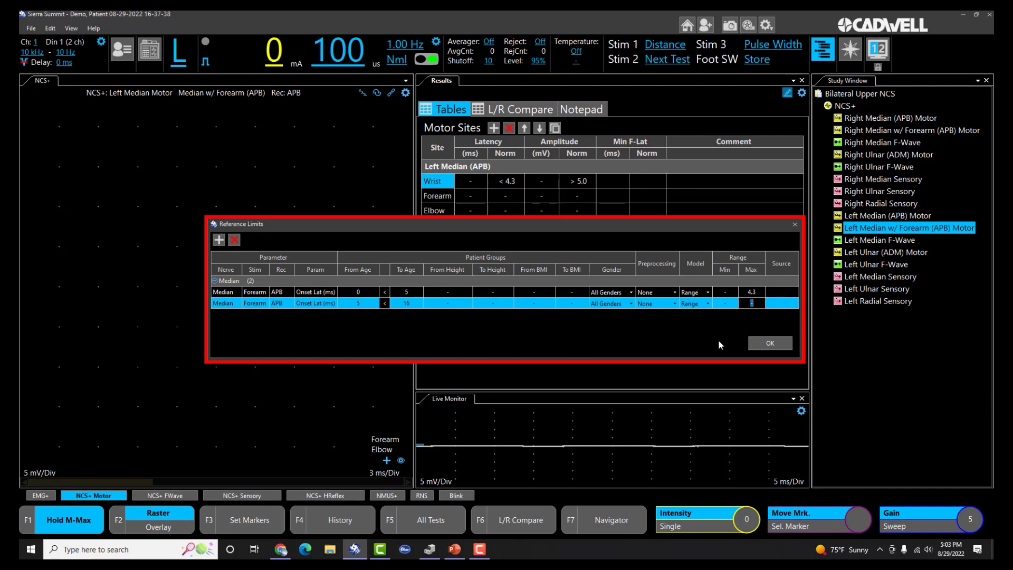
pyautogui.write('4.4')
# Add a third Forearm onset latency reference limit for ages 16 to 21 with a maximum of 4.5 ms.
pyautogui.click(219, 242)
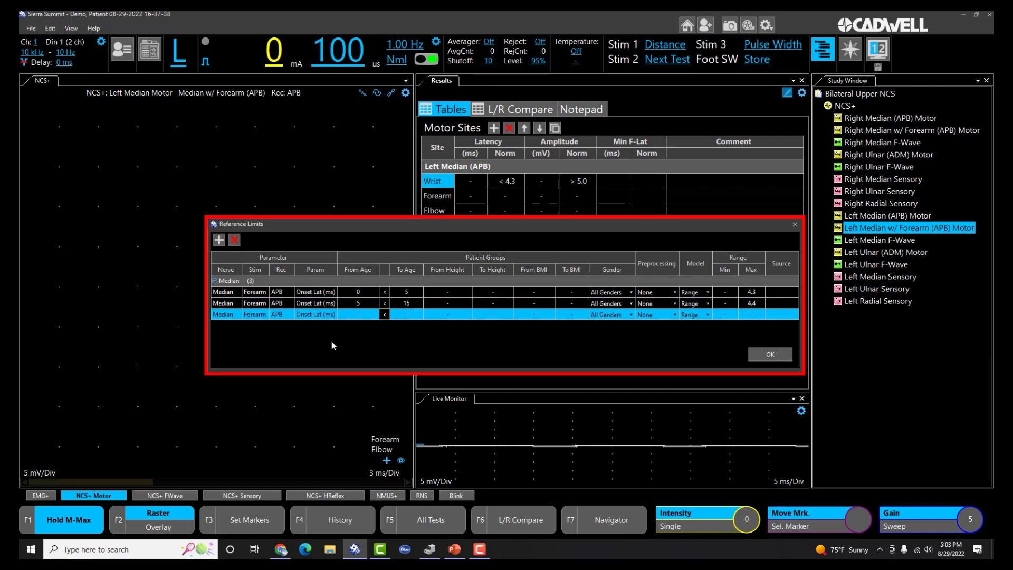
pyautogui.write('16')
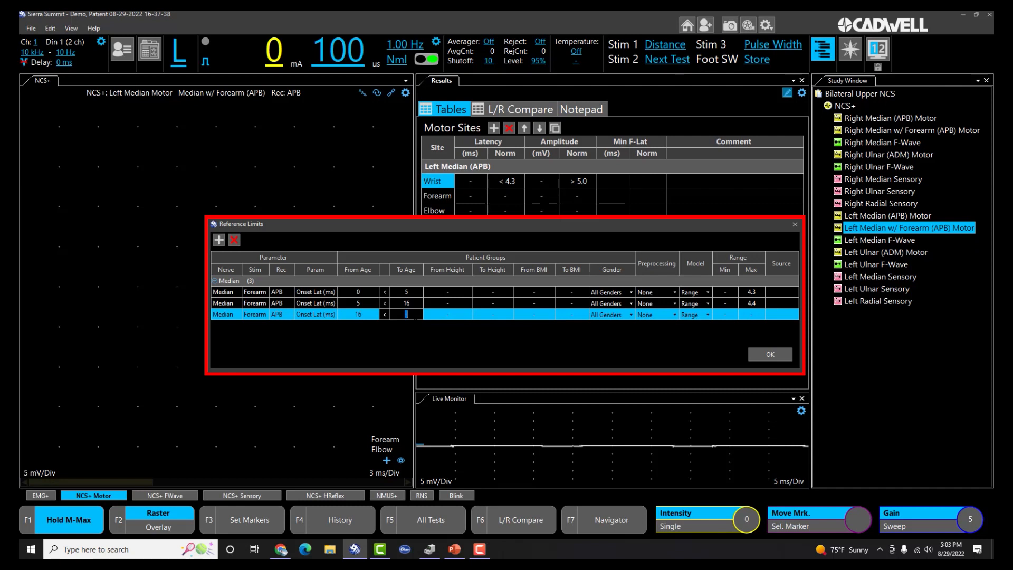
pyautogui.write('21')
pyautogui.click(751, 316)
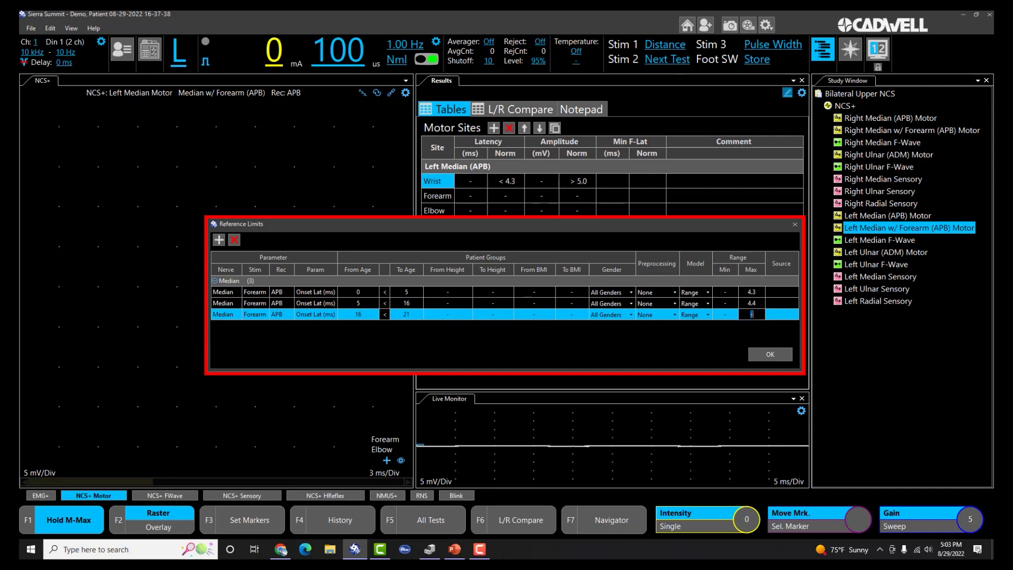
pyautogui.write('4.5')
# Add a fourth Forearm onset latency reference limit for ages 21 to 40 with a maximum of 4.6 ms and accept the limits.
pyautogui.click(218, 240)
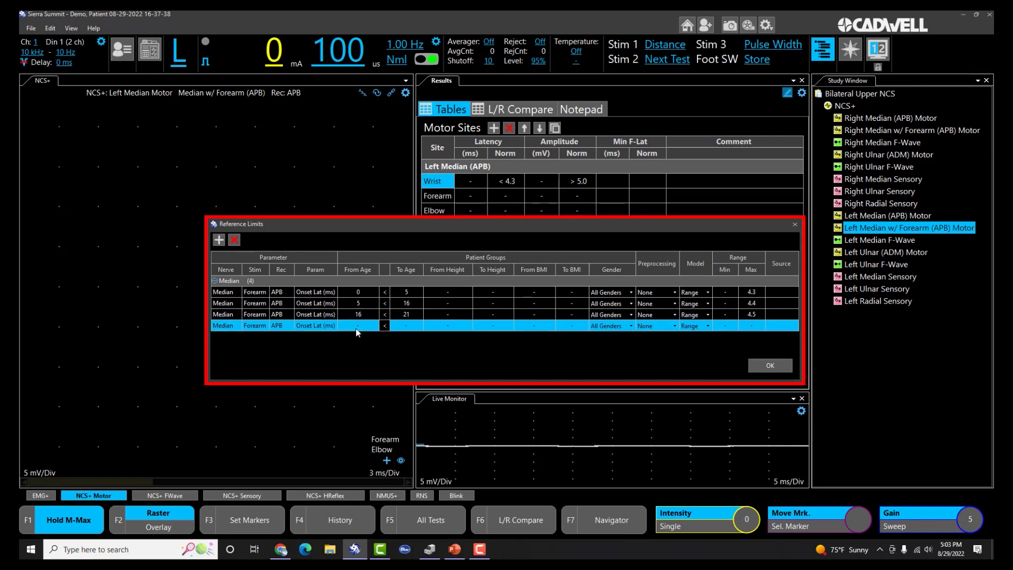
pyautogui.click(358, 325)
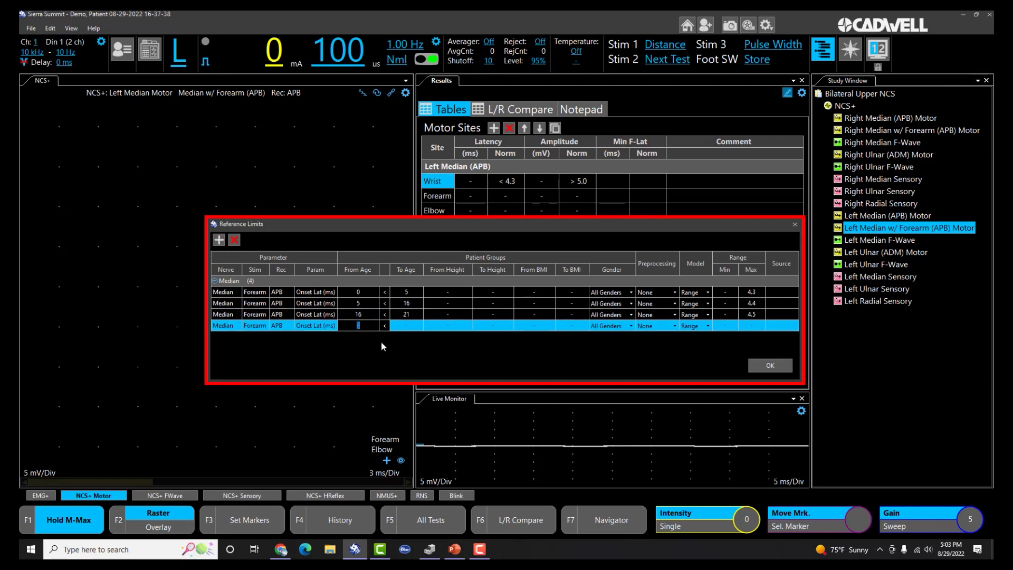
pyautogui.click(413, 326)
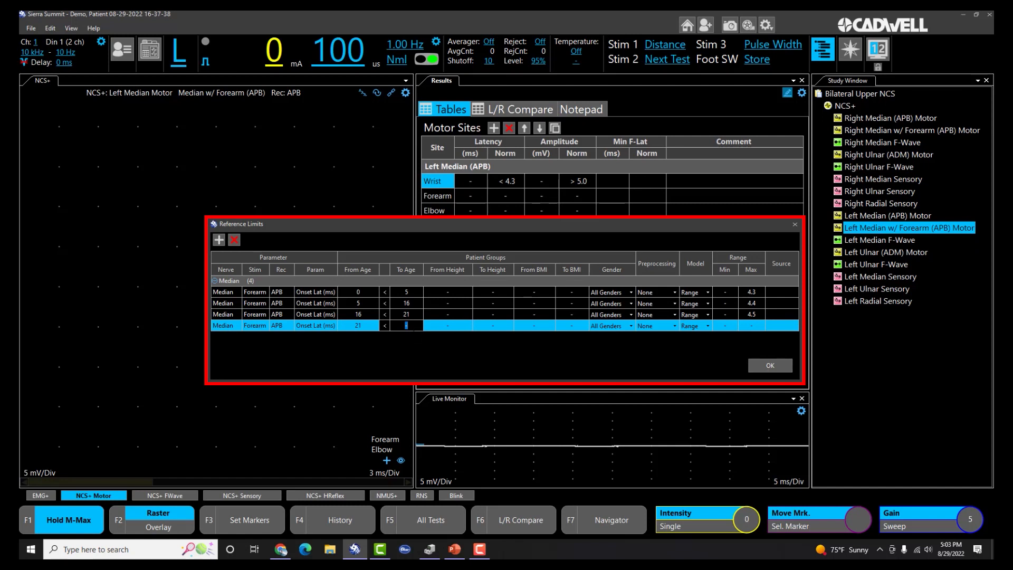
pyautogui.write('40')
pyautogui.click(754, 326)
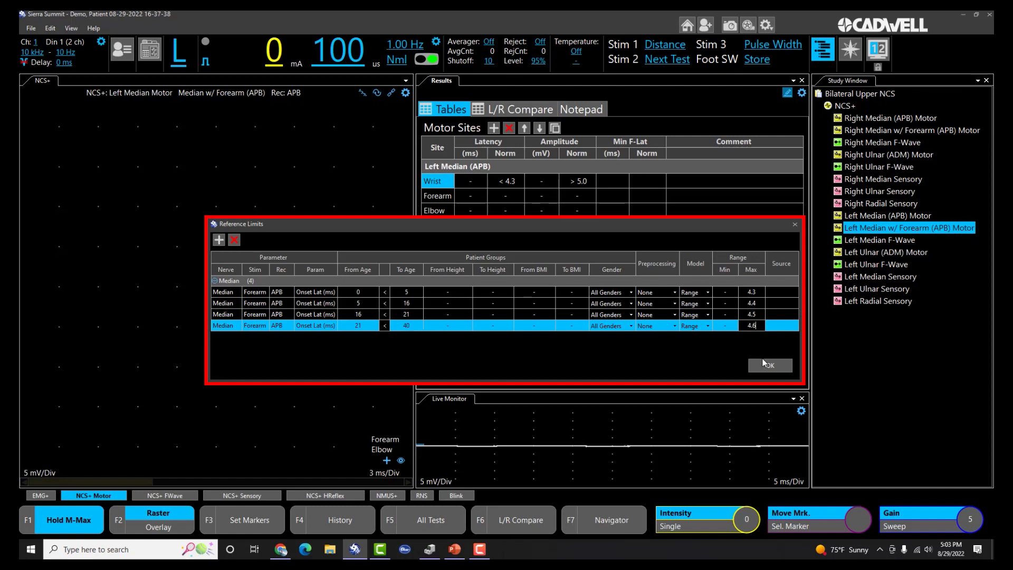
pyautogui.click(769, 365)
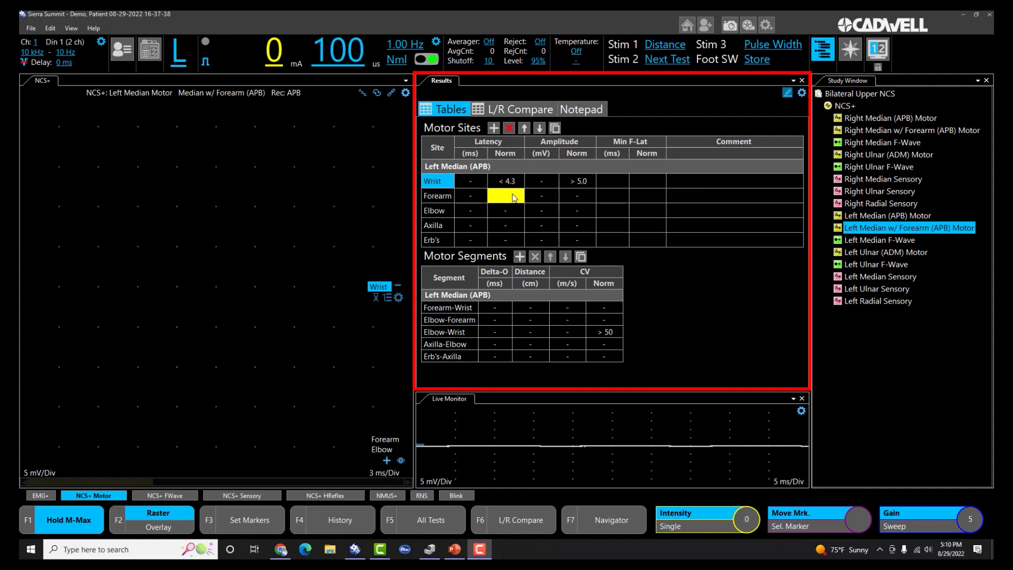
# Check the patient's age in the patient information, and compare it with the age ranges in the Forearm latency reference limits.
pyautogui.click(122, 49)
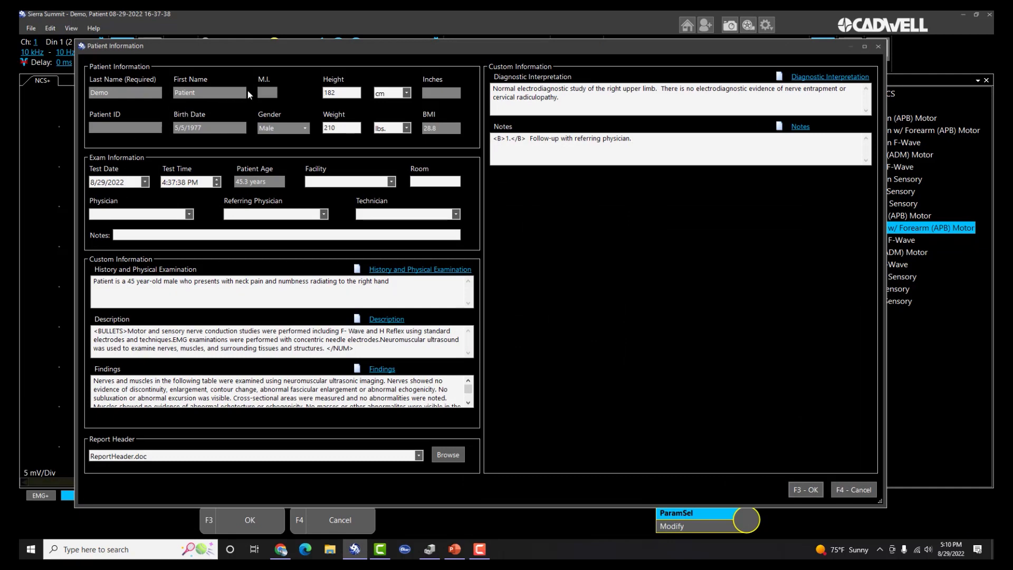
pyautogui.click(805, 489)
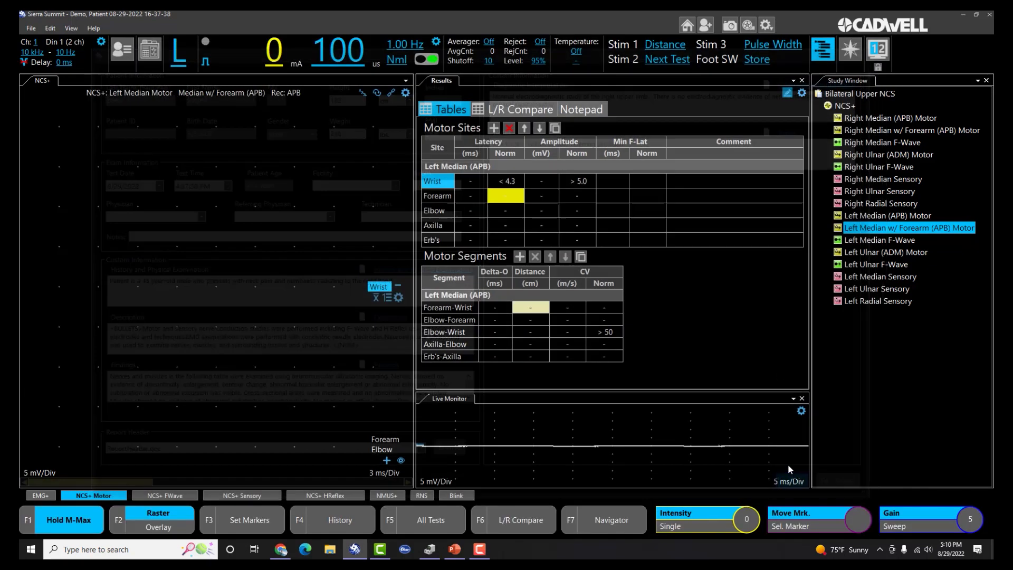
pyautogui.doubleClick(505, 203)
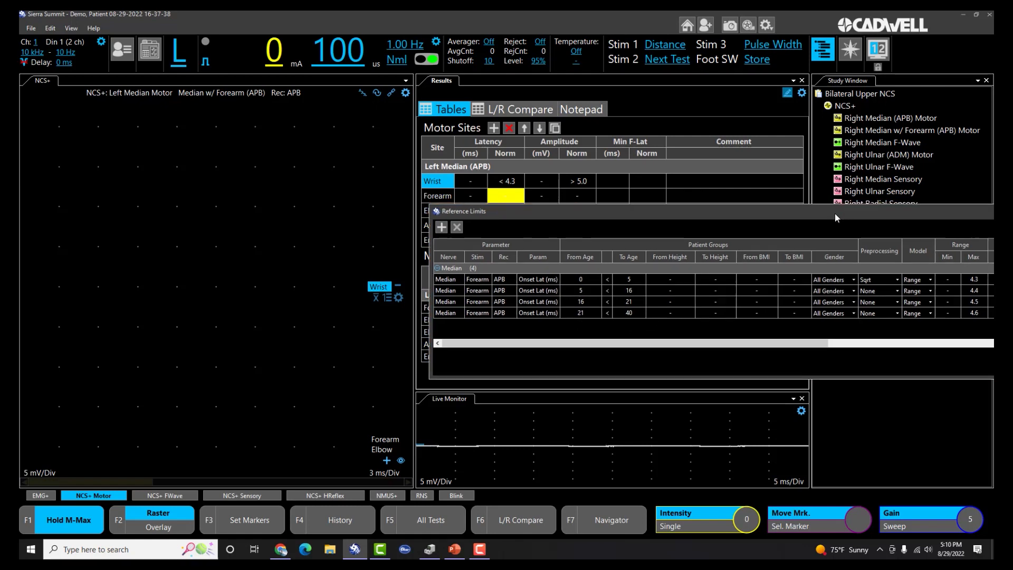
pyautogui.moveTo(835, 213); pyautogui.dragTo(550, 258)
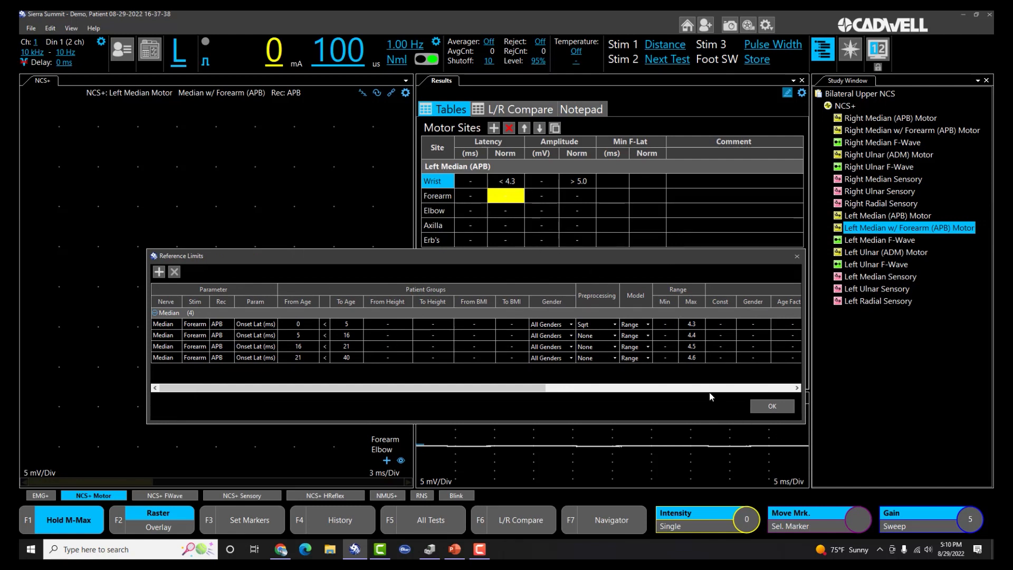
pyautogui.click(772, 406)
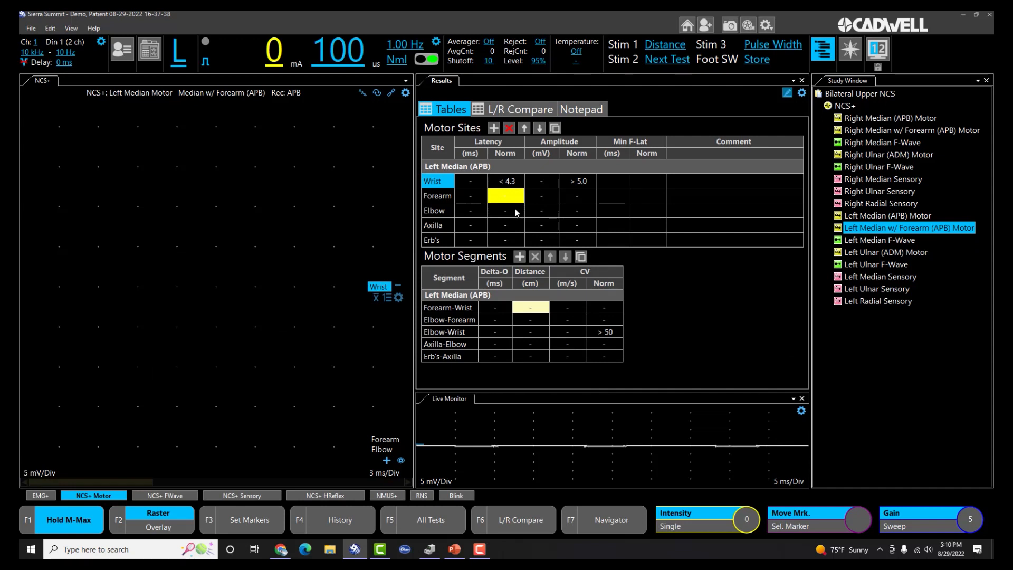
# Reopen the Forearm latency reference limits, hide the regression setup columns, and accept the dialog.
pyautogui.moveTo(509, 203)
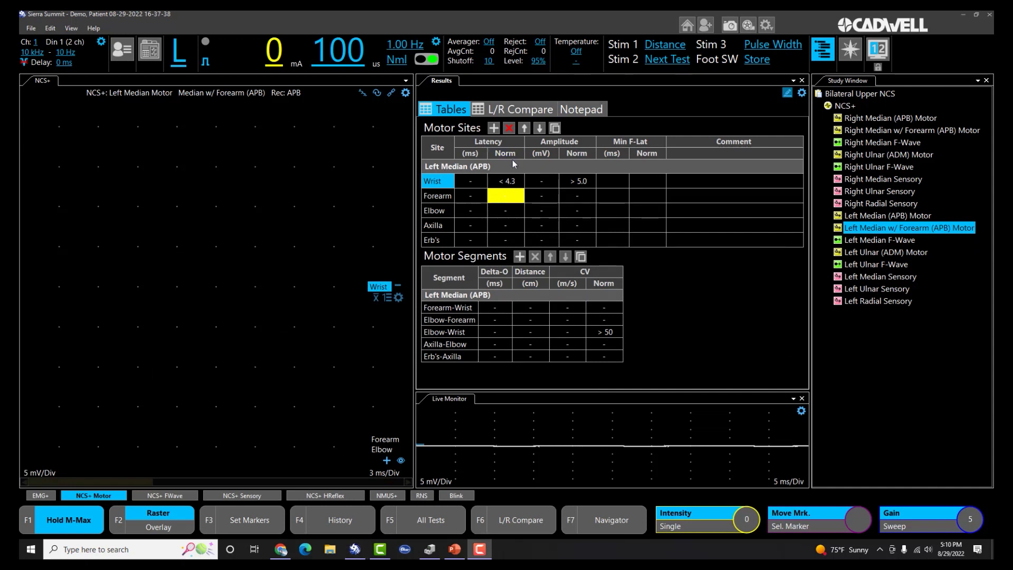
pyautogui.doubleClick(505, 195)
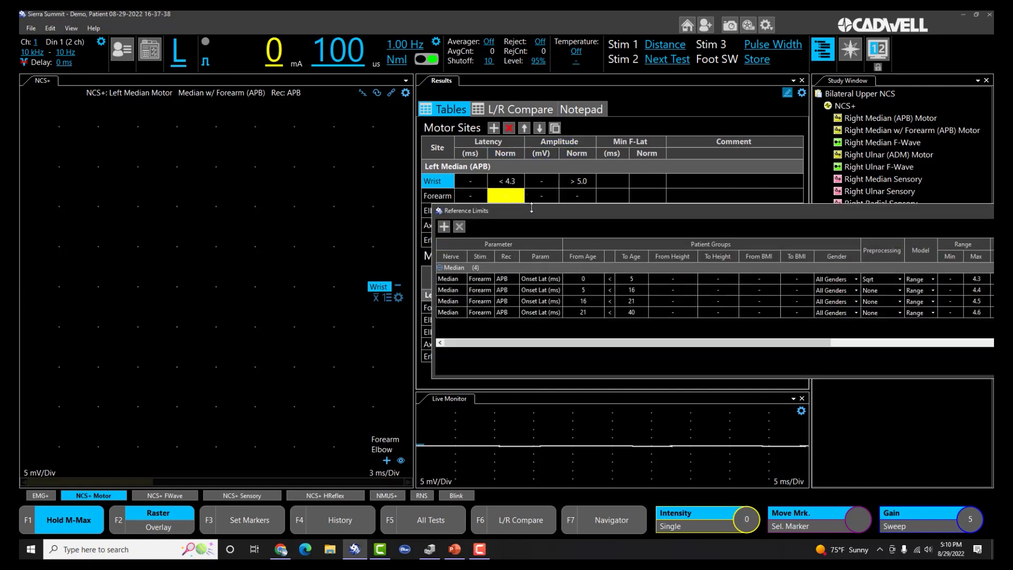
pyautogui.rightClick(376, 252)
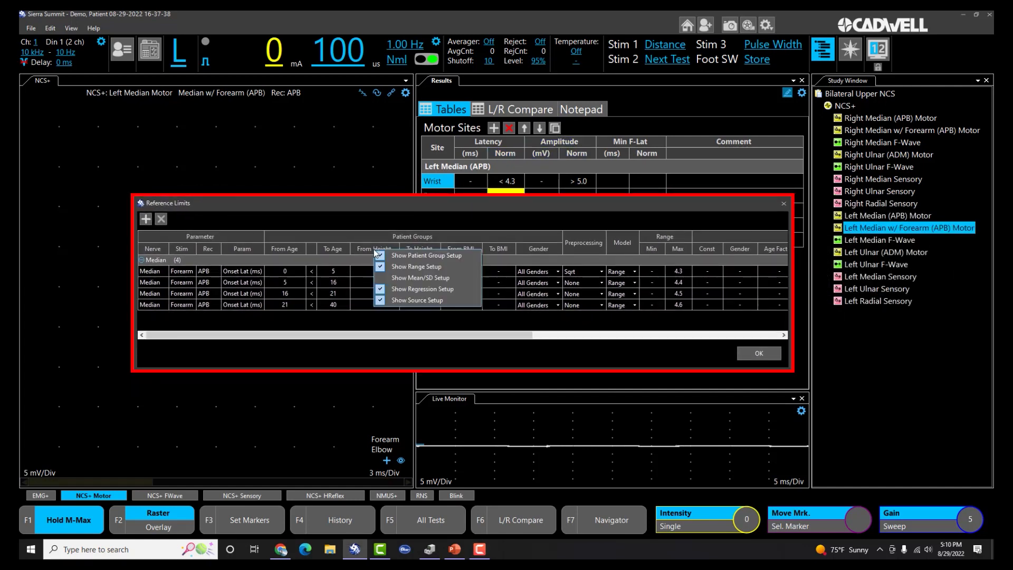
pyautogui.click(428, 289)
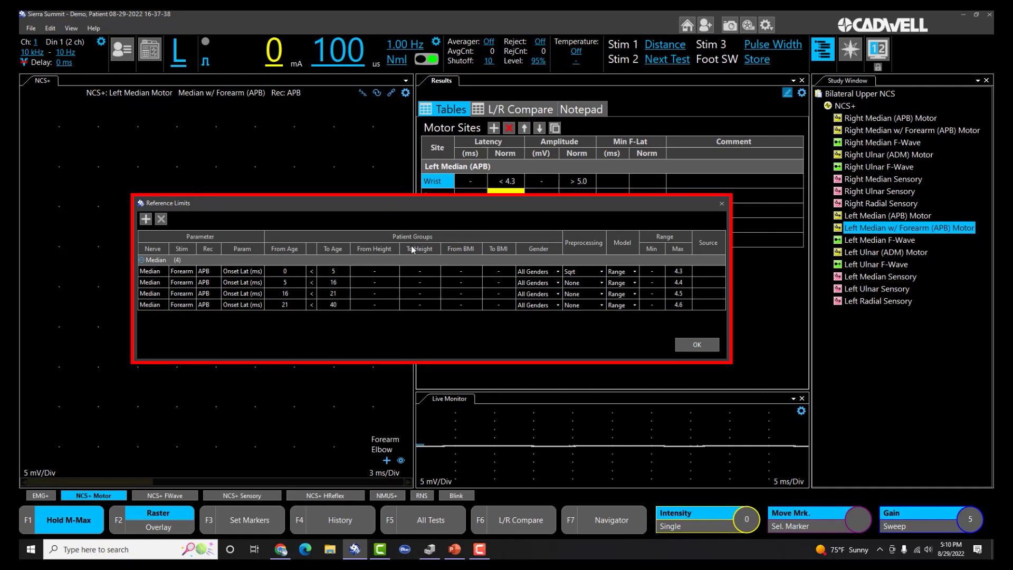
pyautogui.click(707, 345)
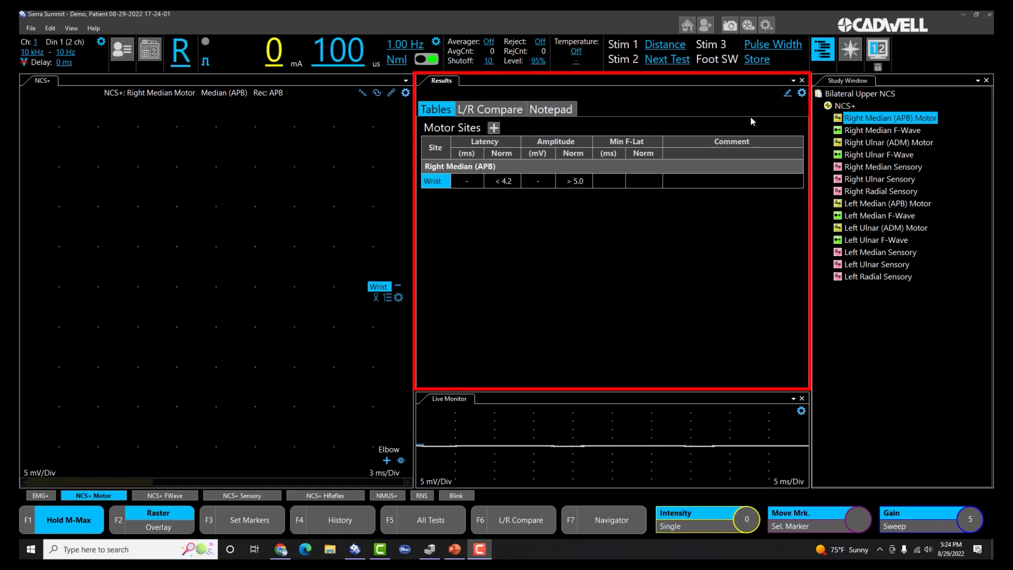
# Switch the results to edit mode, and remove the Latency (Peak) column from the Right Median Sensory test's Sensory Sites table.
pyautogui.click(787, 94)
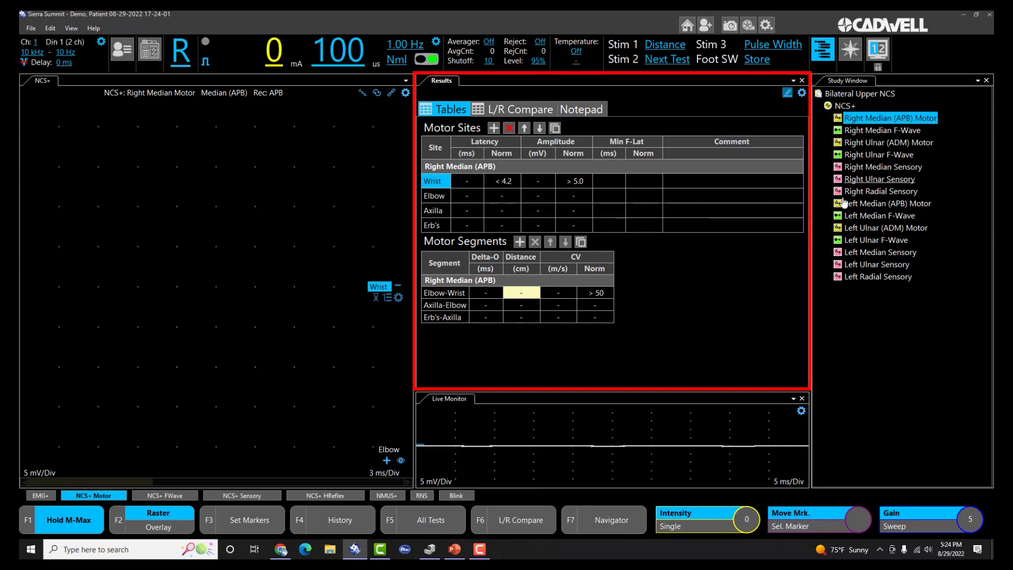
pyautogui.click(877, 166)
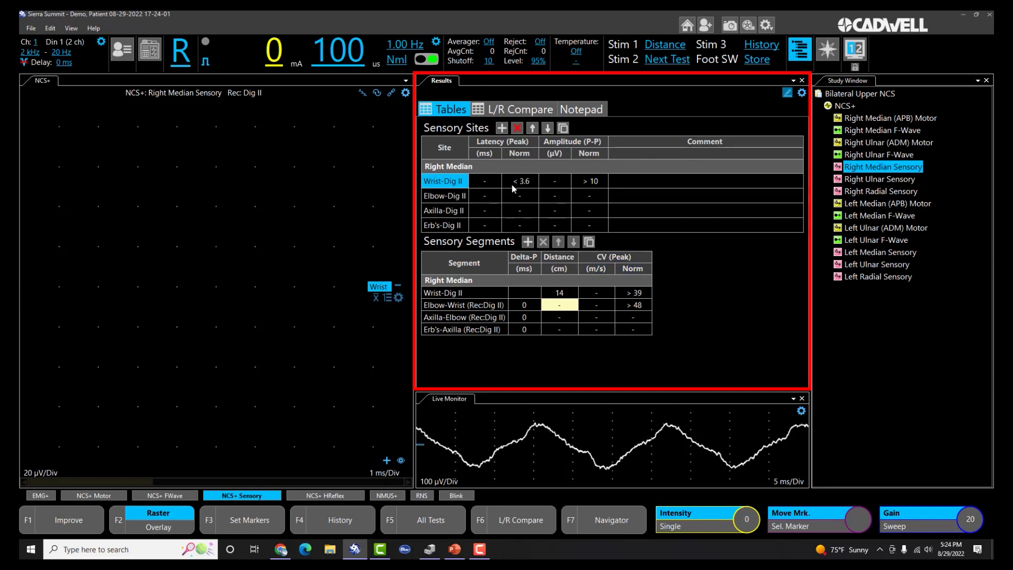
pyautogui.rightClick(479, 144)
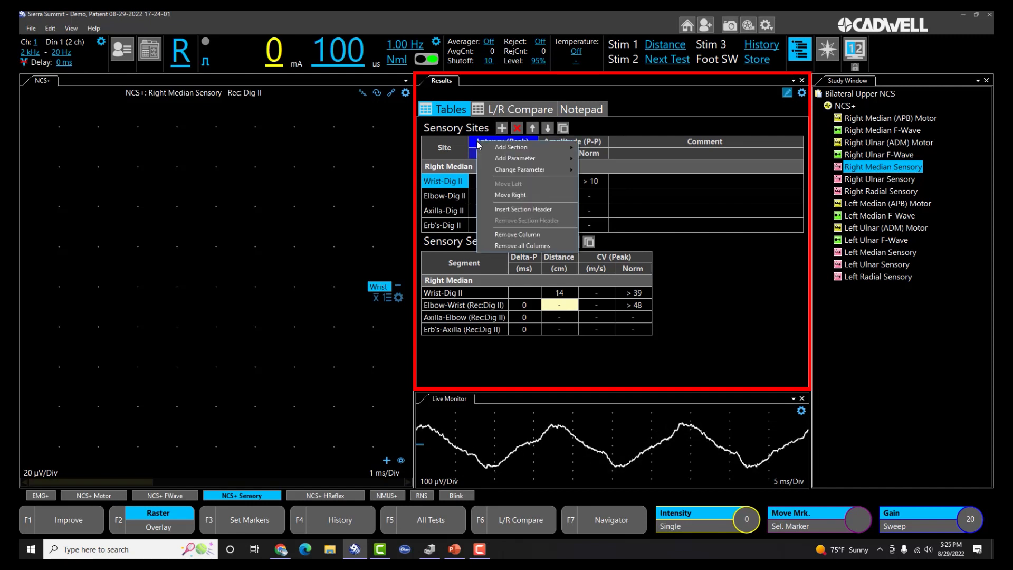
pyautogui.moveTo(481, 150)
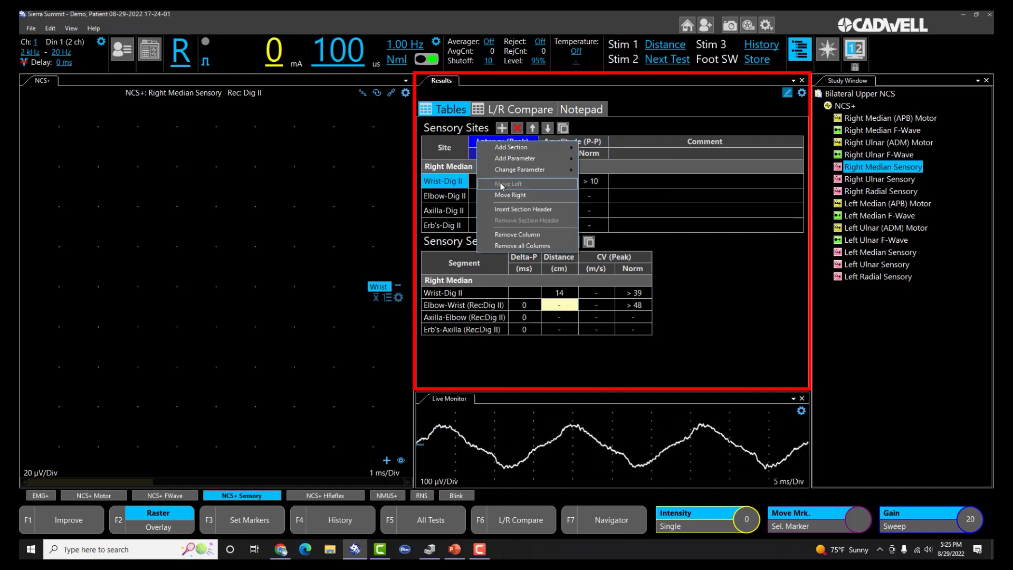
pyautogui.click(474, 141)
pyautogui.rightClick(484, 141)
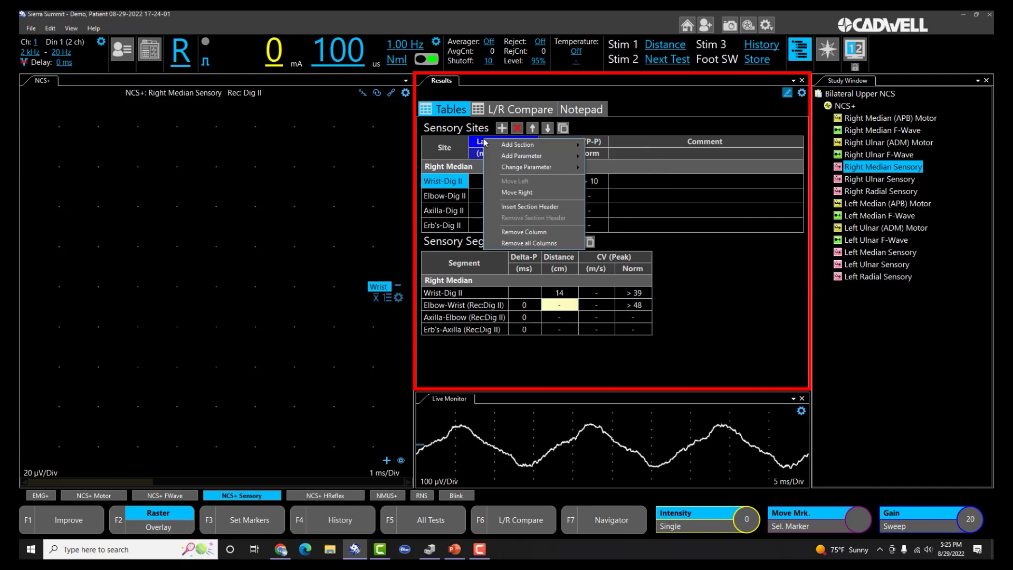
pyautogui.click(507, 232)
# Remove the Amplitude (P-P) column from the Sensory Sites table.
pyautogui.click(482, 142)
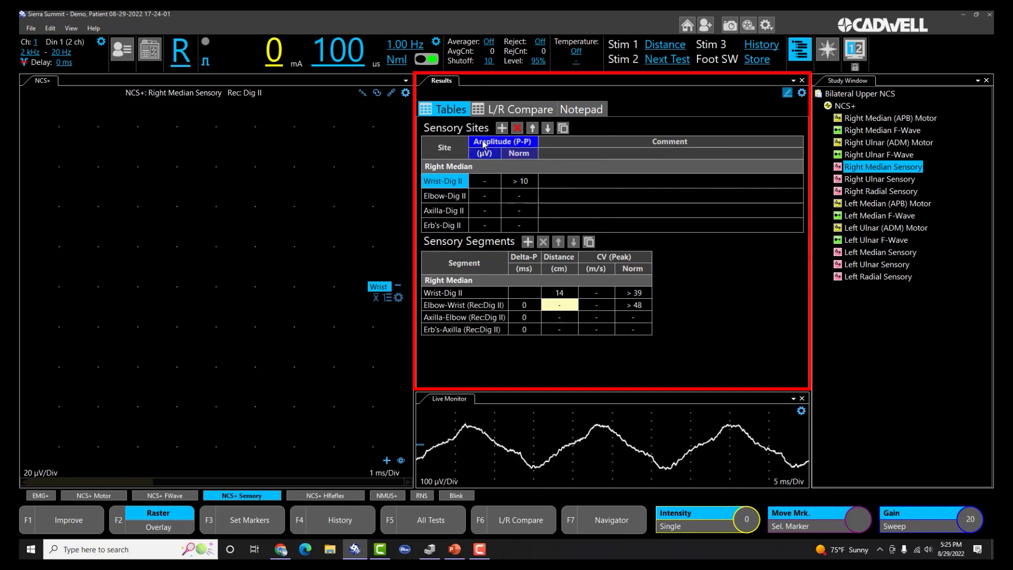
pyautogui.rightClick(485, 142)
pyautogui.click(522, 234)
pyautogui.click(473, 146)
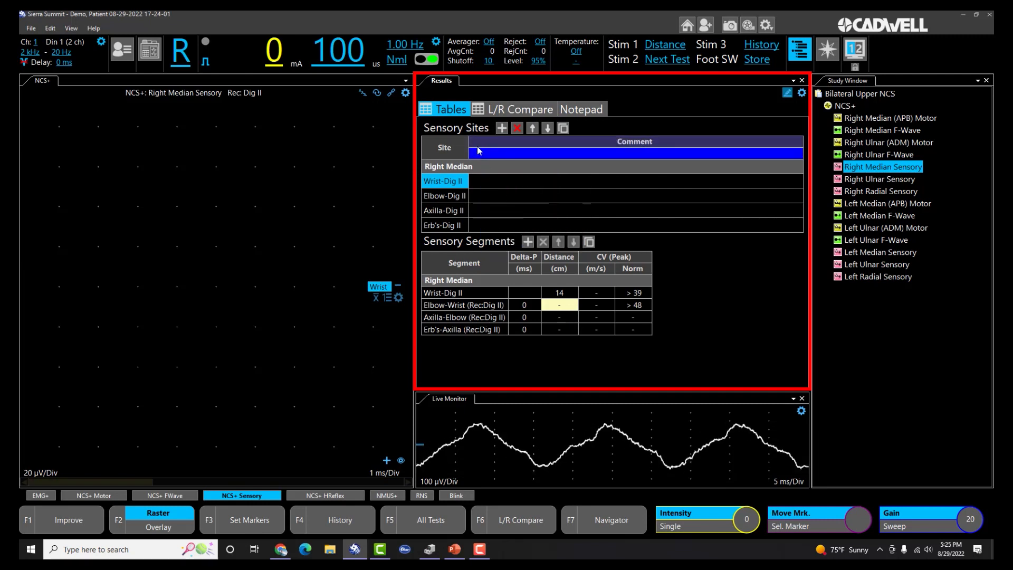
# Add a sensory Start Lat (ms) section with its normal range to the Sensory Sites table.
pyautogui.click(463, 144)
pyautogui.rightClick(463, 144)
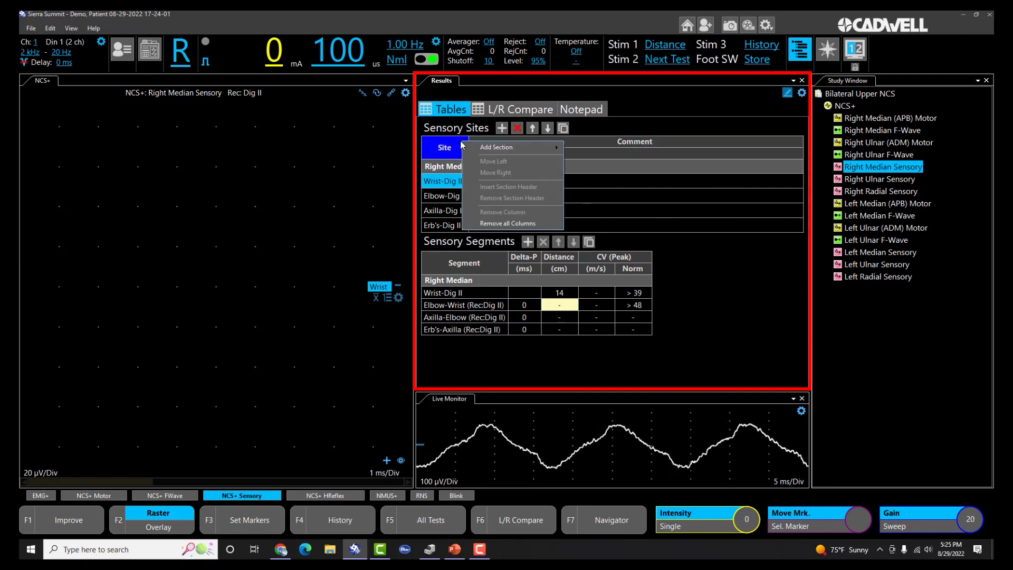
pyautogui.moveTo(477, 152)
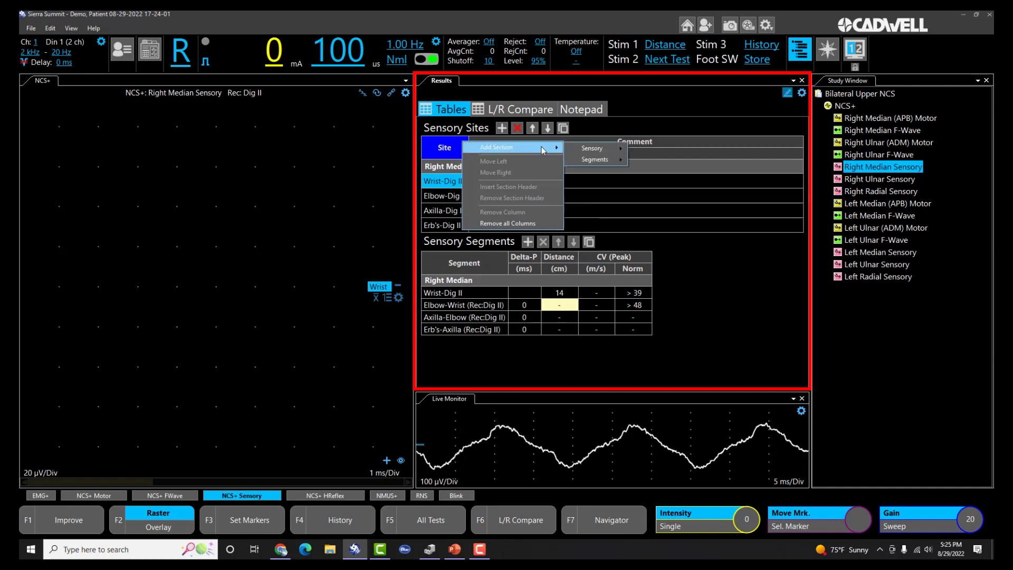
pyautogui.moveTo(602, 154)
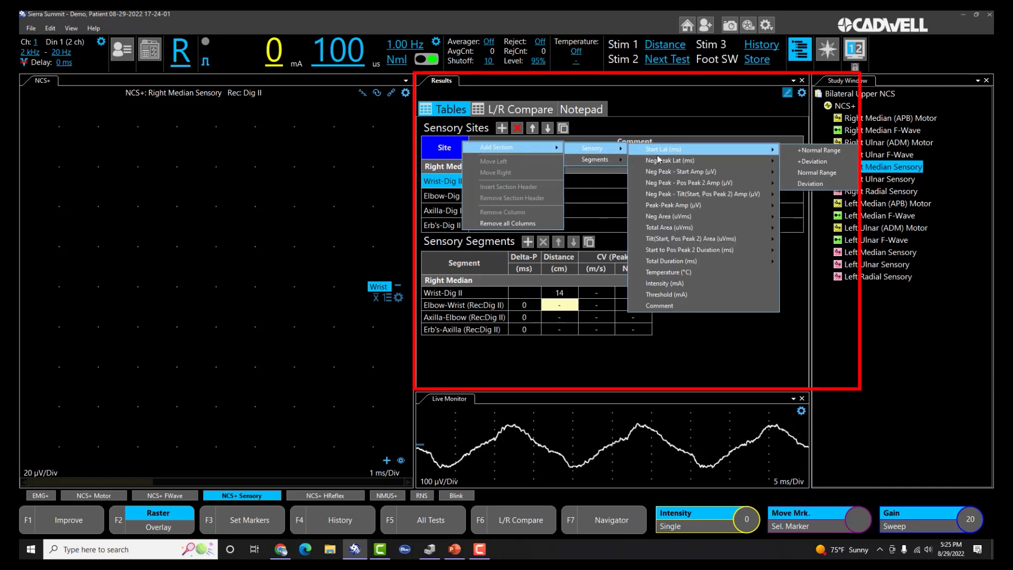
pyautogui.moveTo(670, 153)
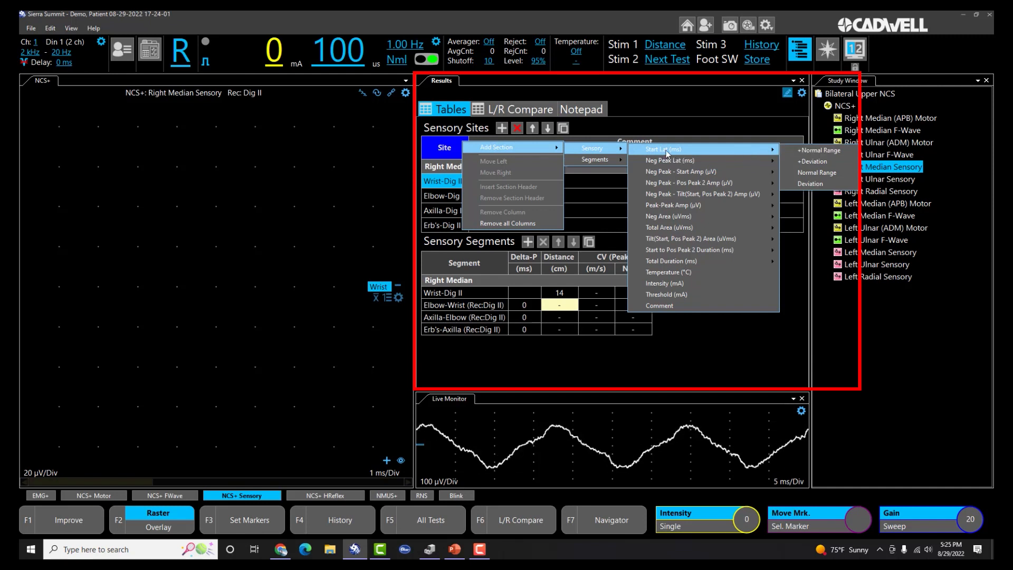
pyautogui.click(823, 150)
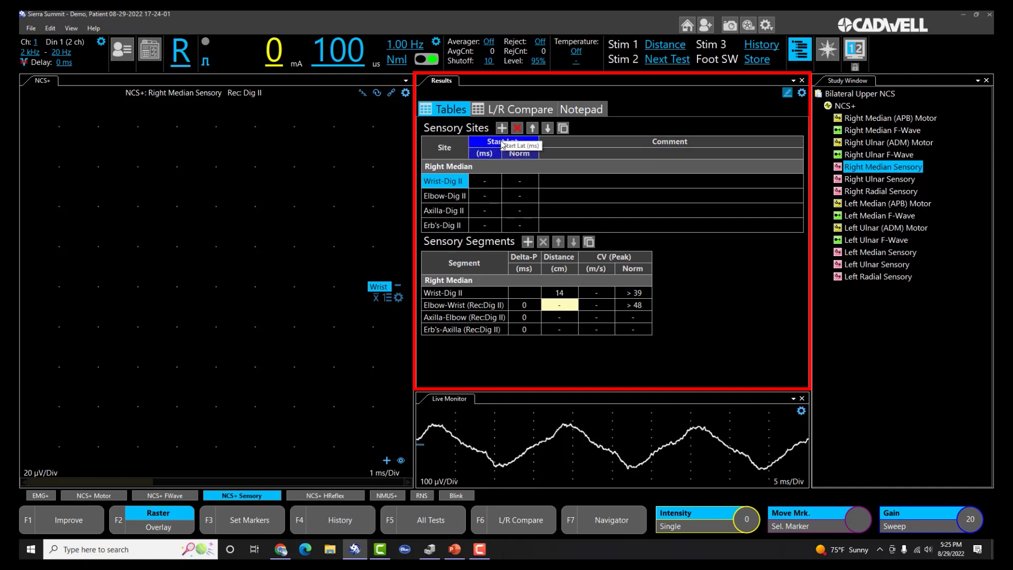
# Rename the Start Lat column header to Latency.
pyautogui.doubleClick(498, 142)
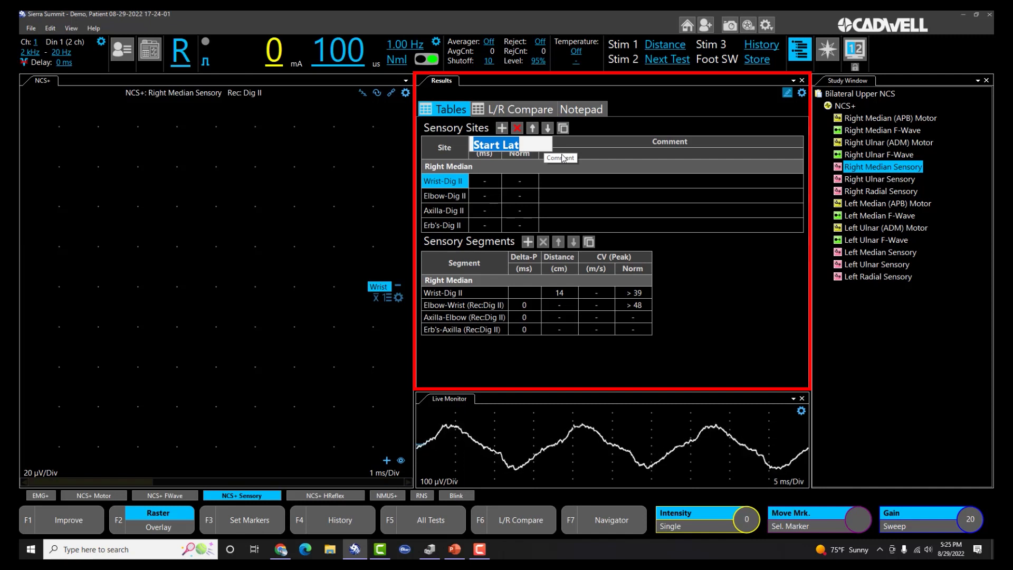
pyautogui.write('Latency')
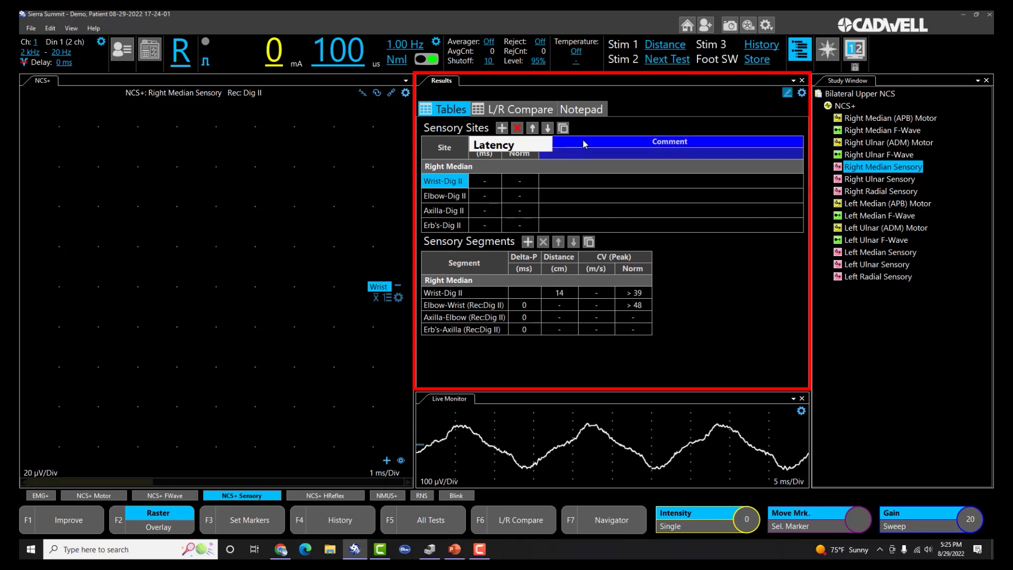
pyautogui.press('Return')
# Add a sensory Neg Peak - Start Amp (µV) section with its normal range to the Sensory Sites table, and rename its header Amplitude.
pyautogui.rightClick(528, 144)
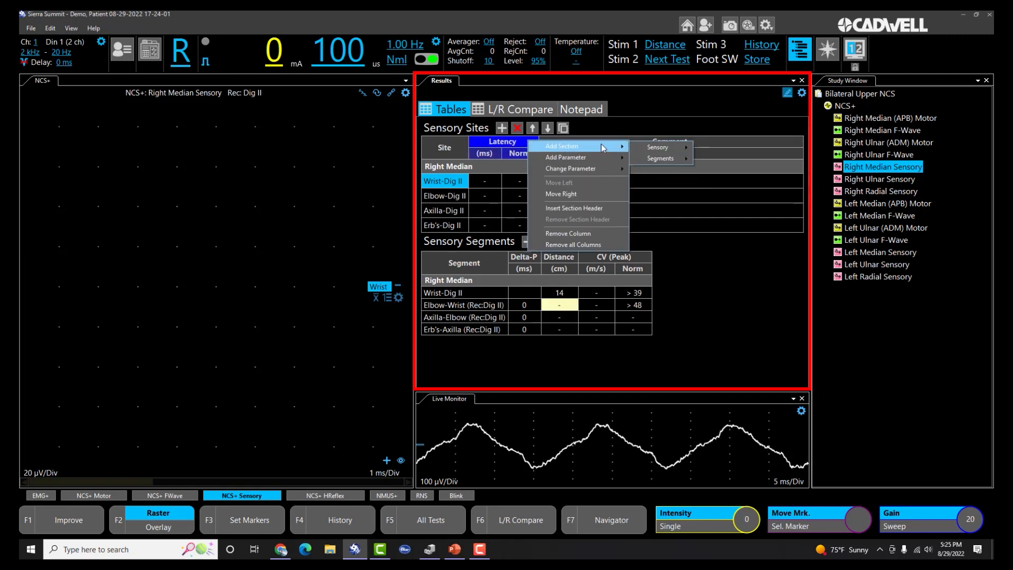
pyautogui.moveTo(733, 149)
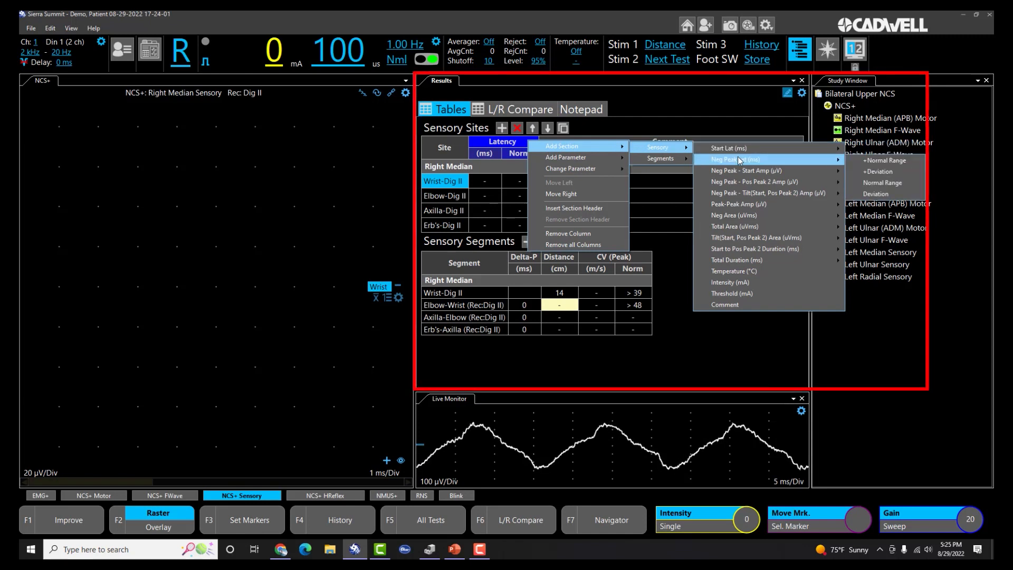
pyautogui.moveTo(741, 170)
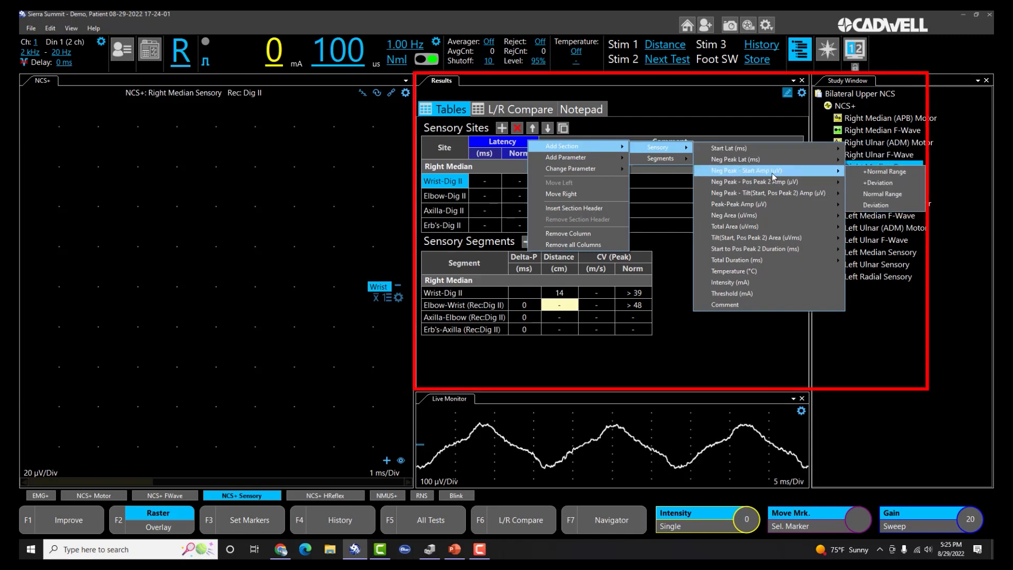
pyautogui.click(900, 174)
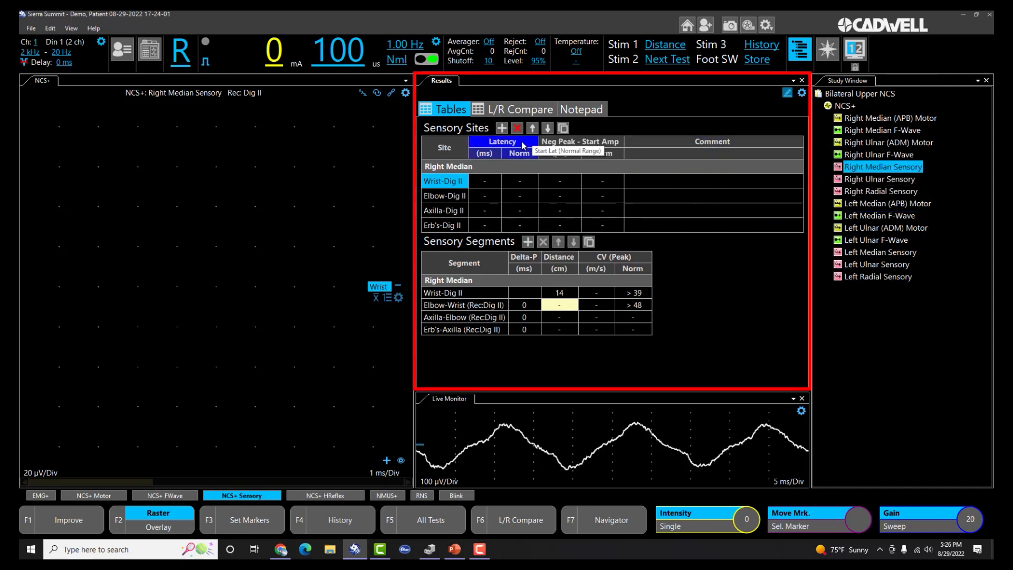
pyautogui.doubleClick(563, 146)
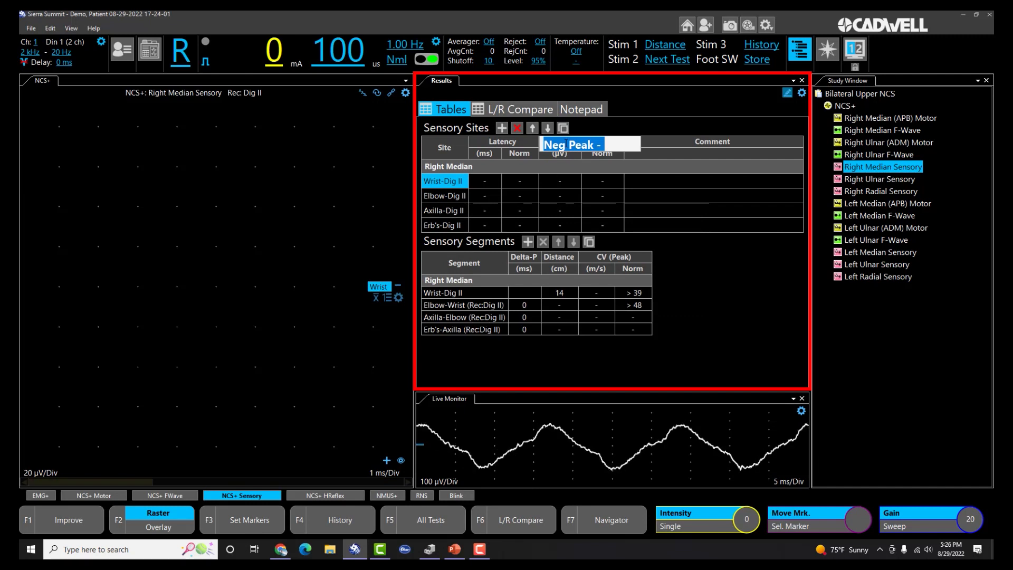
pyautogui.write('Amplitude')
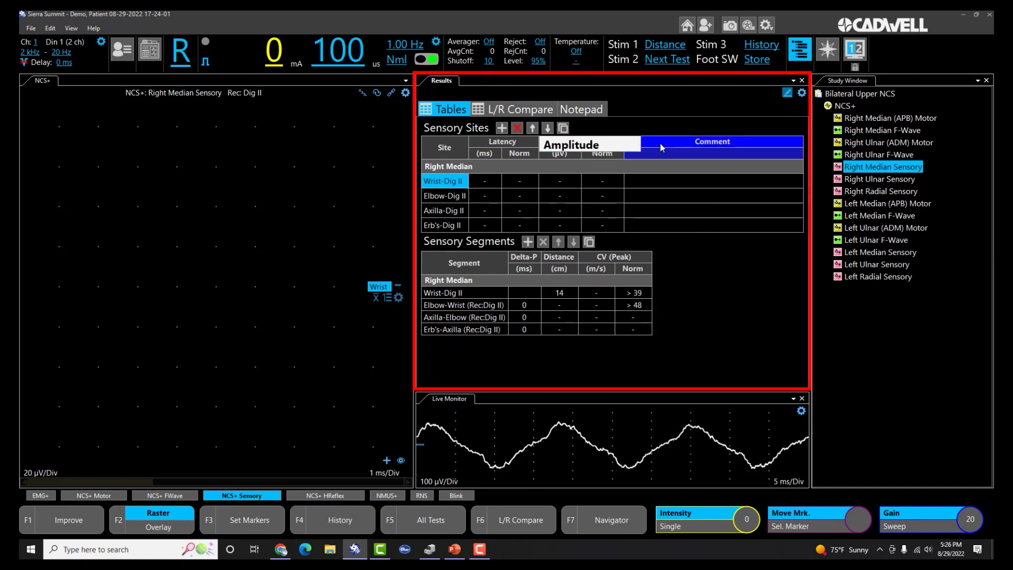
pyautogui.press('Return')
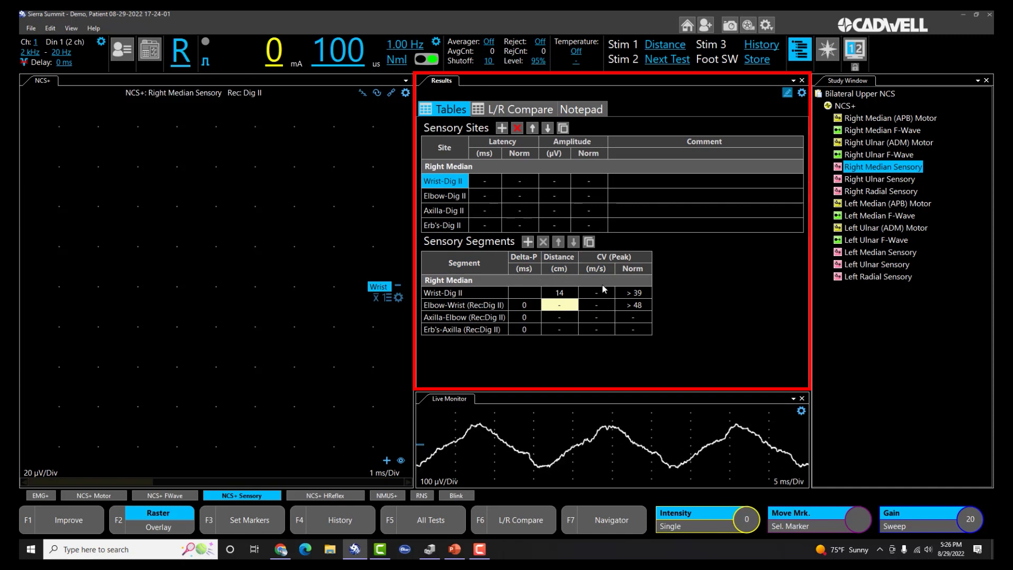
# In the Sensory Segments table, remove the CV (Peak) column and add a Start CV (m/s) section beside Distance.
pyautogui.rightClick(596, 257)
pyautogui.moveTo(637, 264)
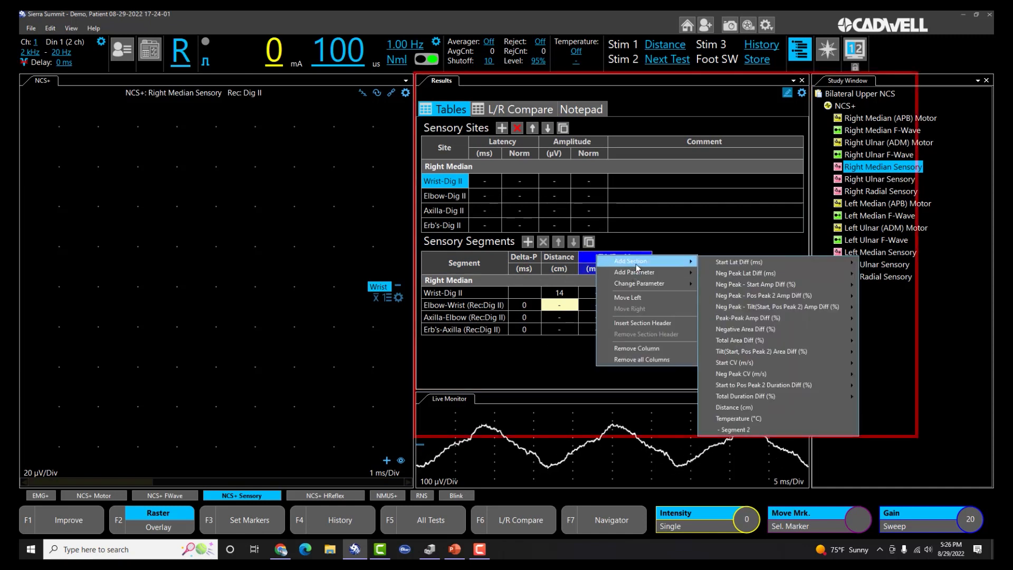
pyautogui.click(645, 349)
pyautogui.rightClick(574, 256)
pyautogui.moveTo(594, 264)
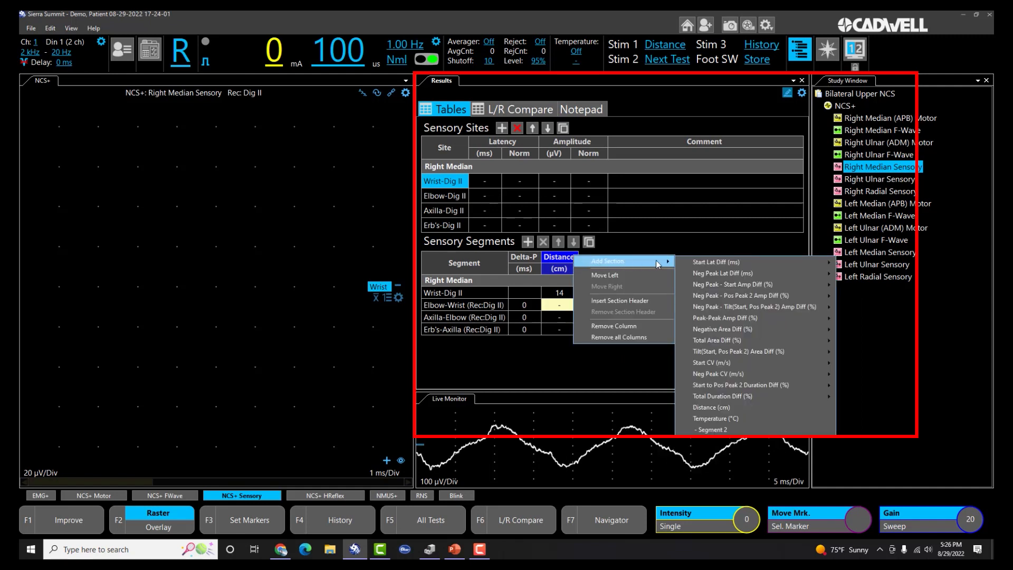
pyautogui.moveTo(721, 272)
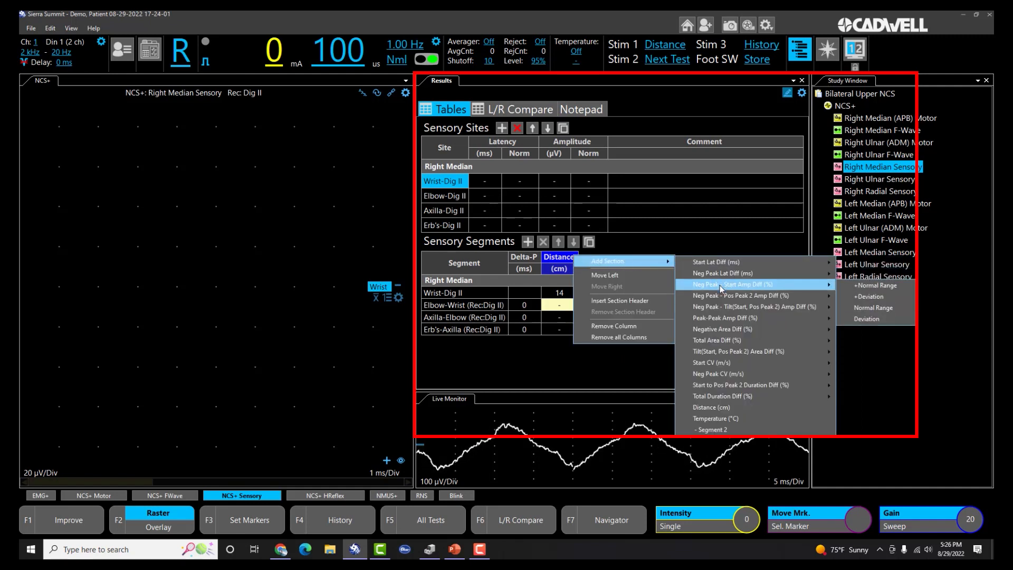
pyautogui.click(709, 368)
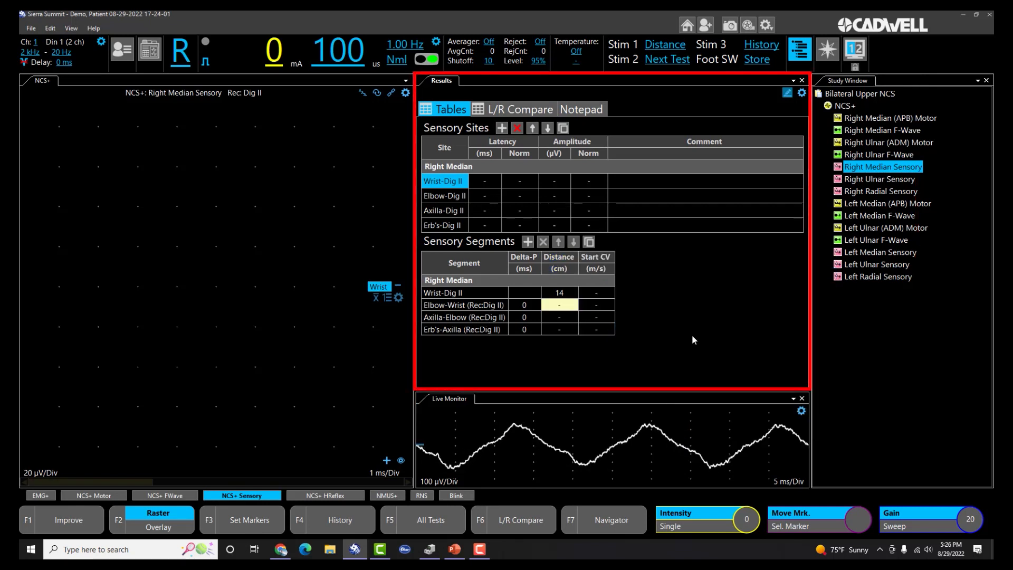
# Rename the Start CV column header in the Sensory Segments table to CV.
pyautogui.click(594, 259)
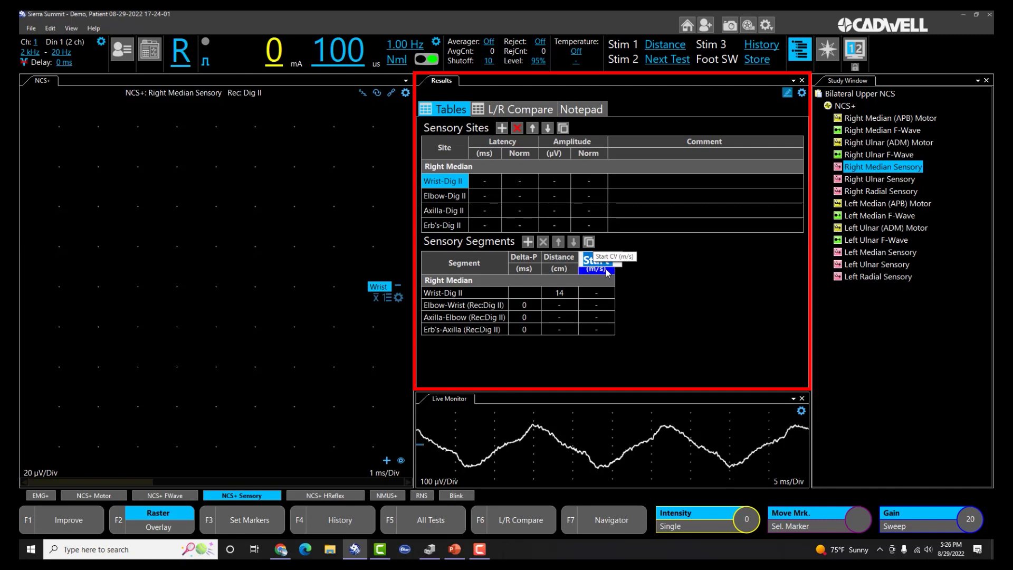
pyautogui.press('Delete')
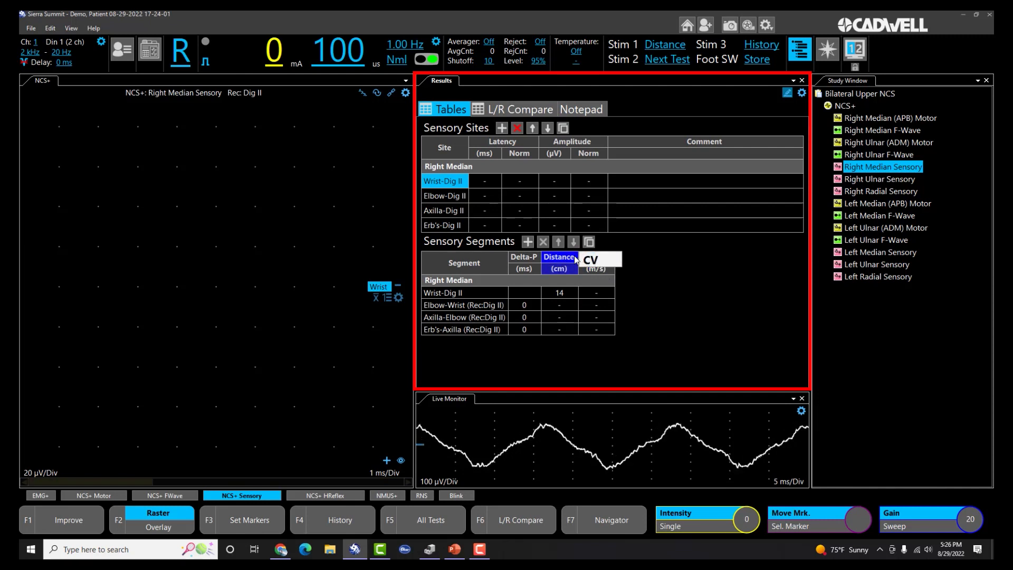
pyautogui.press('Return')
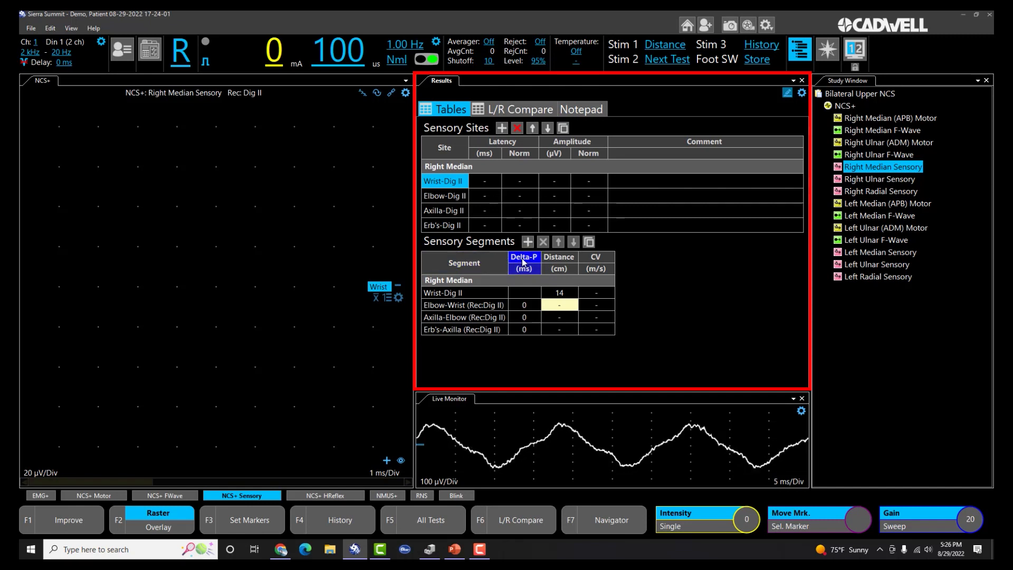
# Add a Start Lat Diff (ms) section to the Sensory Segments table and remove the Delta-P column.
pyautogui.click(520, 259)
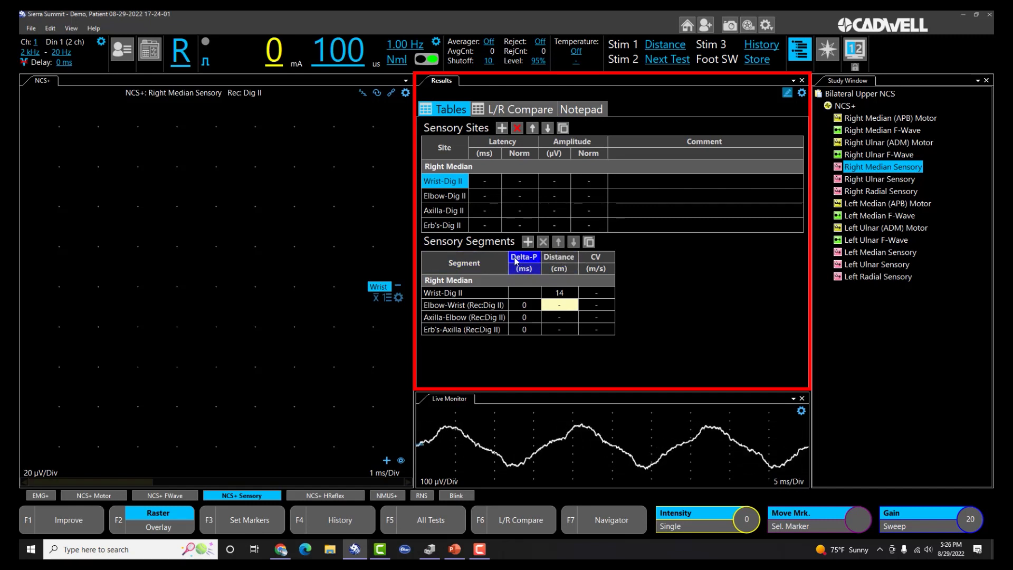
pyautogui.rightClick(516, 259)
pyautogui.moveTo(590, 264)
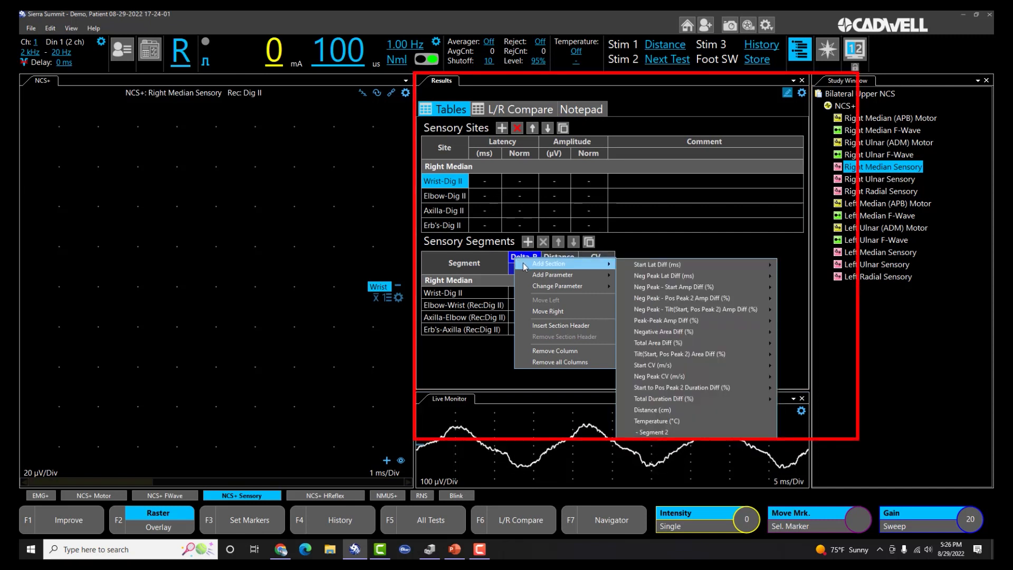
pyautogui.moveTo(624, 265)
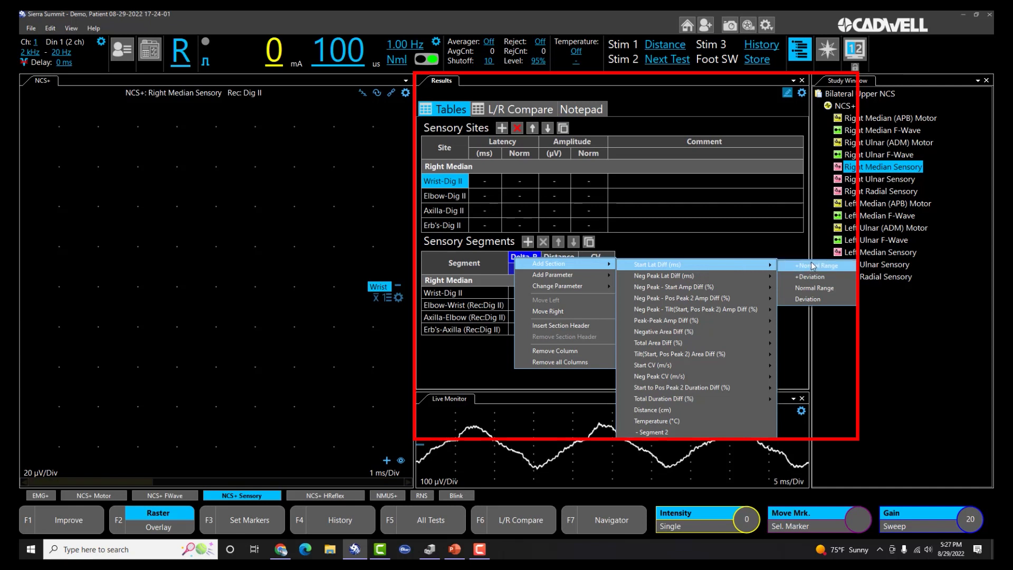
pyautogui.click(655, 265)
pyautogui.rightClick(521, 260)
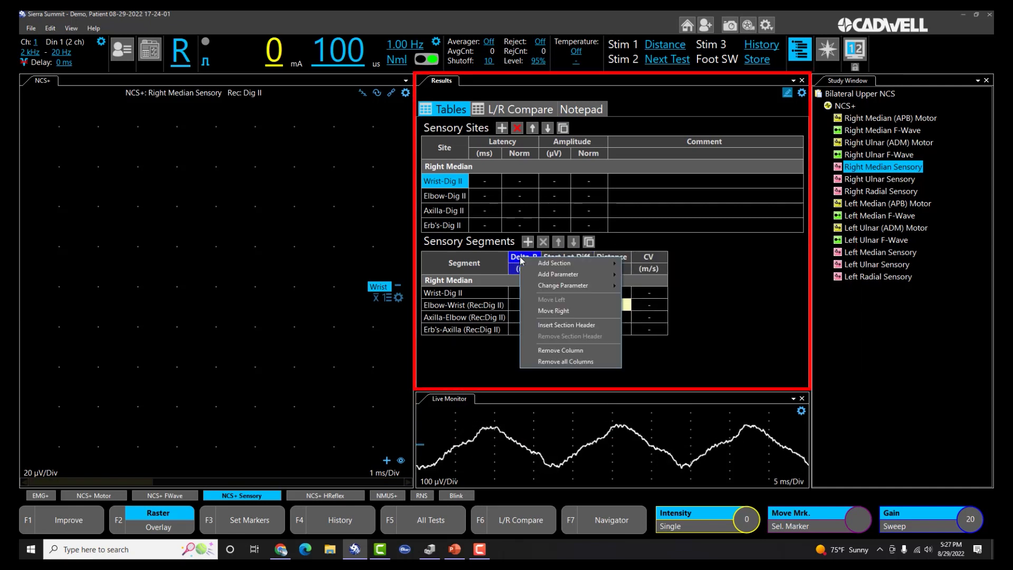
pyautogui.moveTo(523, 267)
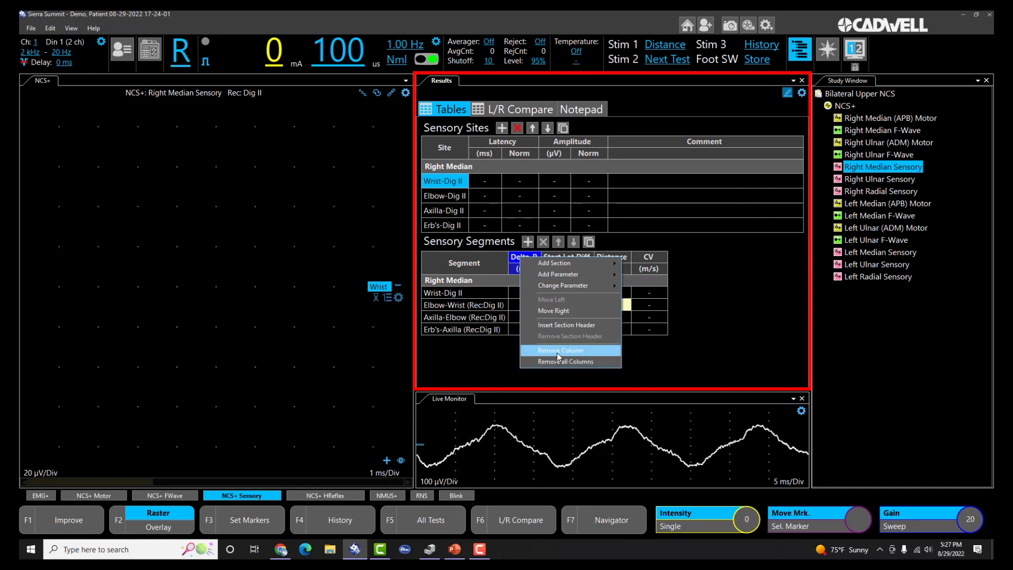
pyautogui.click(556, 351)
# Try to rename the Start Lat Diff column header in the Sensory Segments table to Delta O.
pyautogui.doubleClick(528, 261)
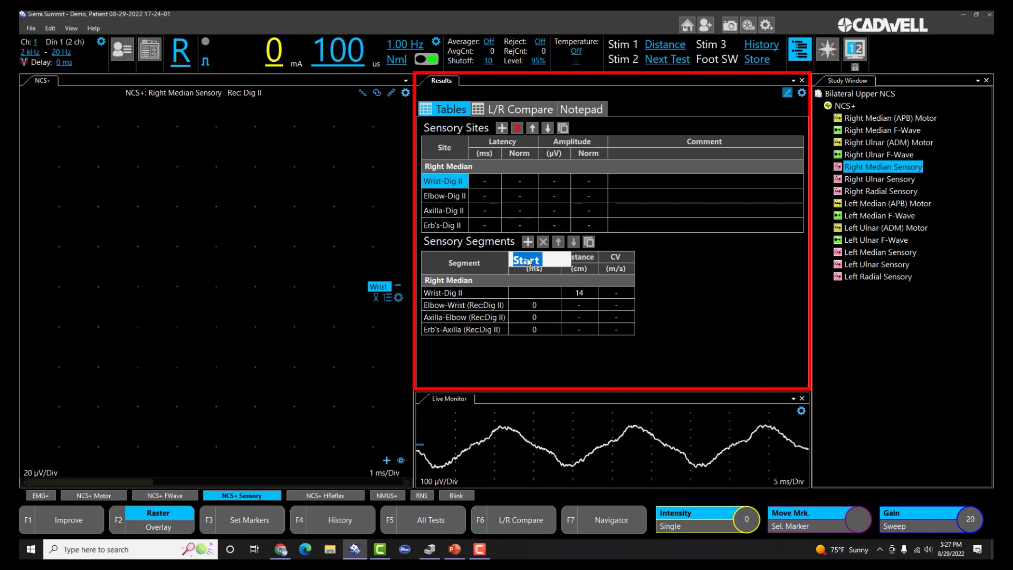
pyautogui.write('Delta')
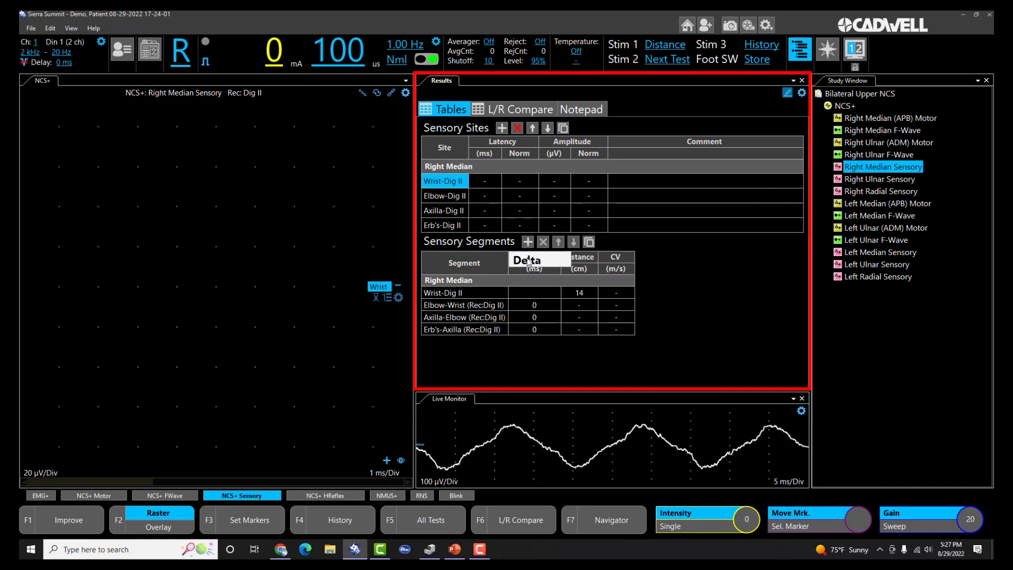
pyautogui.doubleClick(527, 260)
pyautogui.write('O')
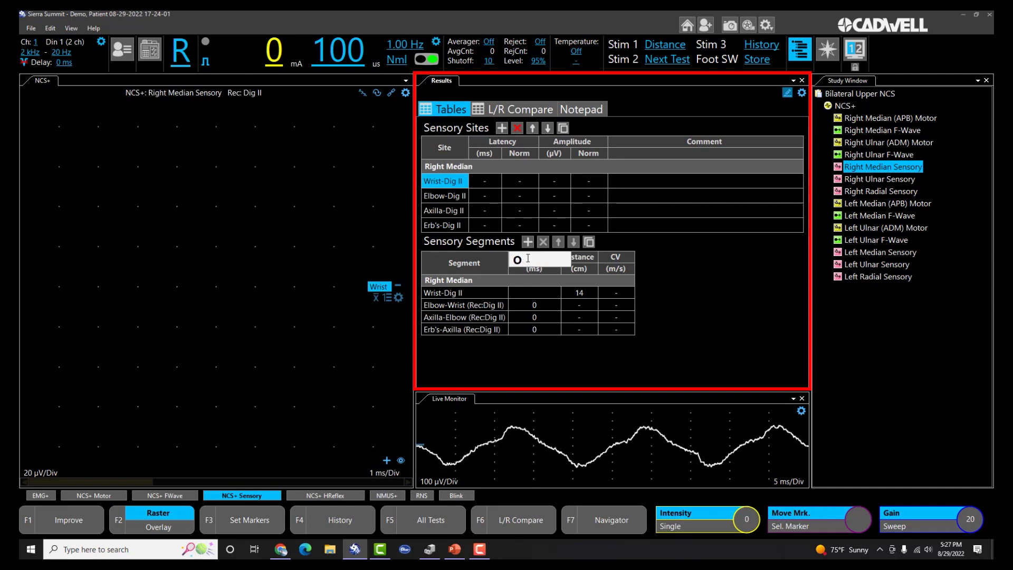
pyautogui.doubleClick(528, 259)
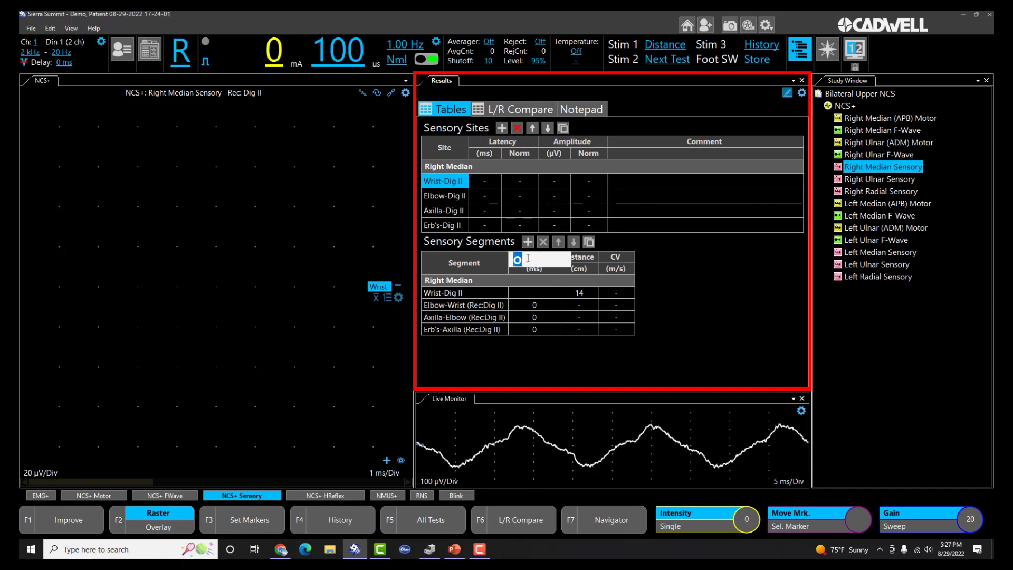
pyautogui.write('Delta')
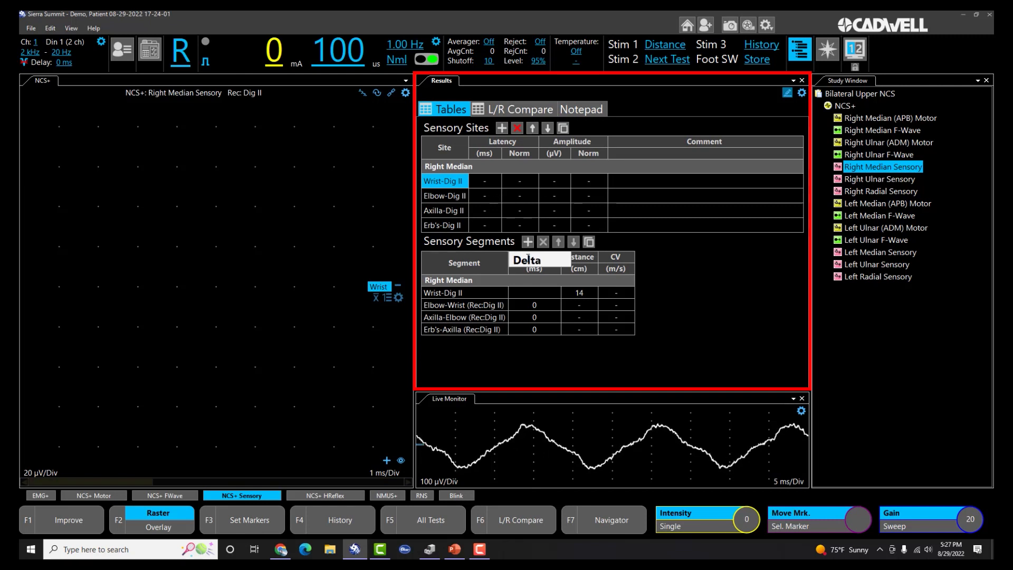
pyautogui.doubleClick(527, 260)
pyautogui.write('O')
pyautogui.press('Return')
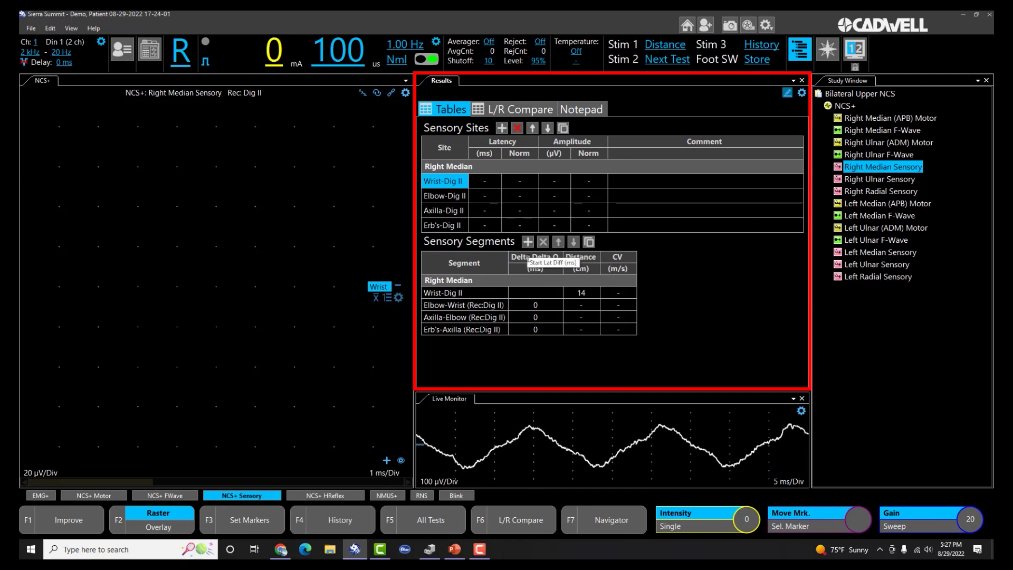
# Correct the header of the latency difference column in the Sensory Segments table to Delta O.
pyautogui.click(528, 260)
pyautogui.click(527, 259)
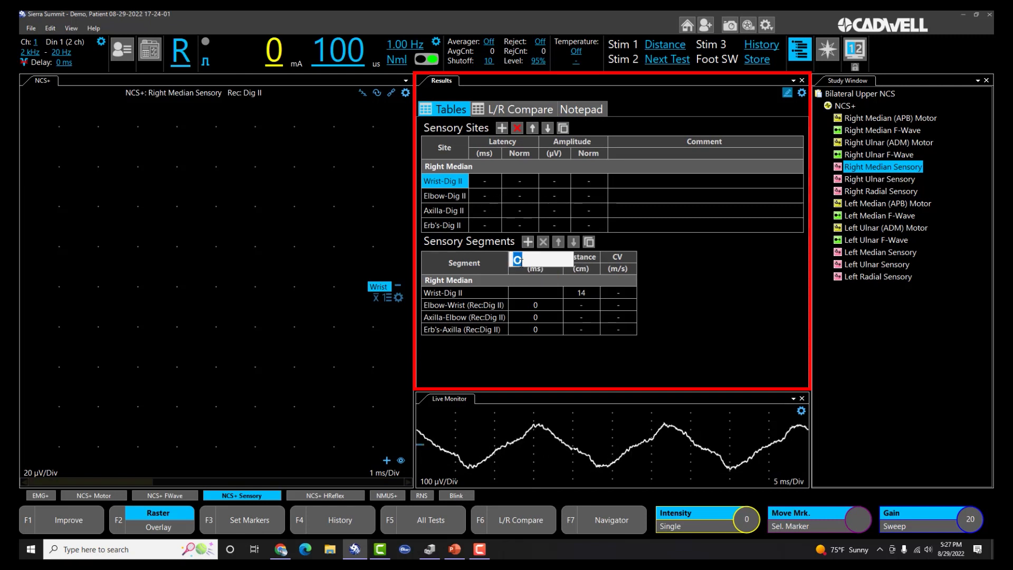
pyautogui.write('Delta')
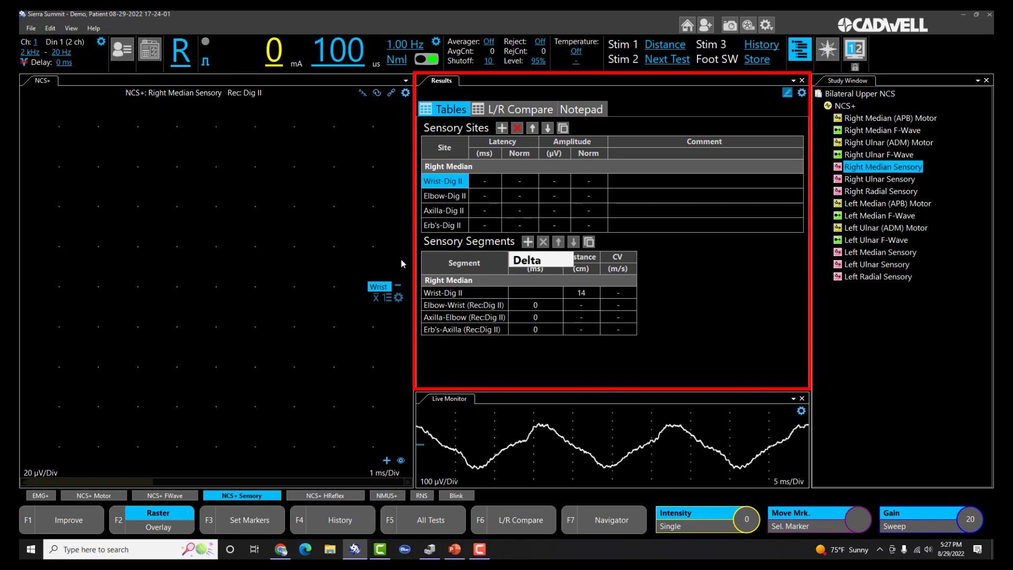
pyautogui.press('BackSpace')
pyautogui.press('BackSpace')
pyautogui.hotkey('ctrl', 'z')
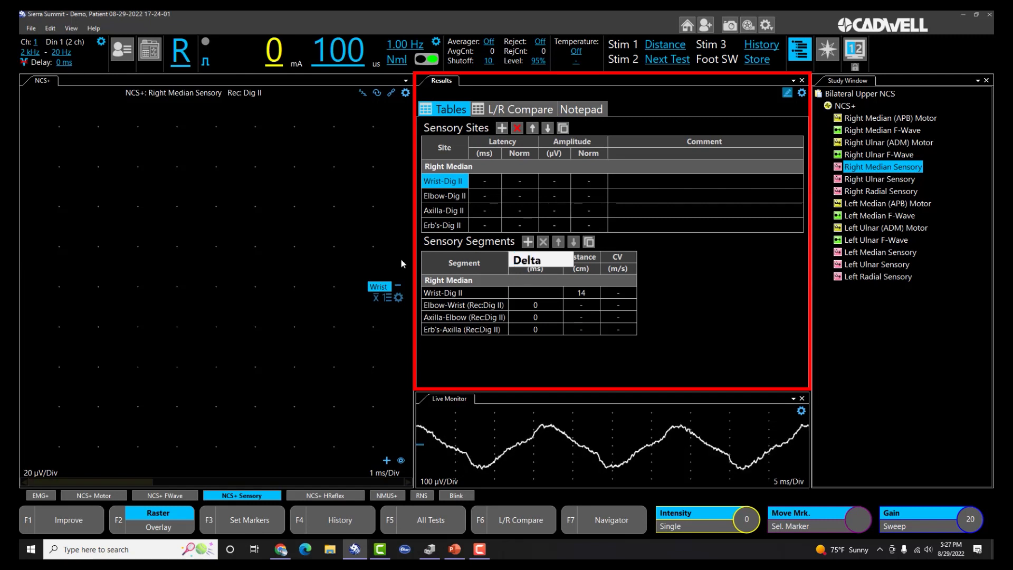
pyautogui.hotkey('ctrl', 'z')
pyautogui.press('Return')
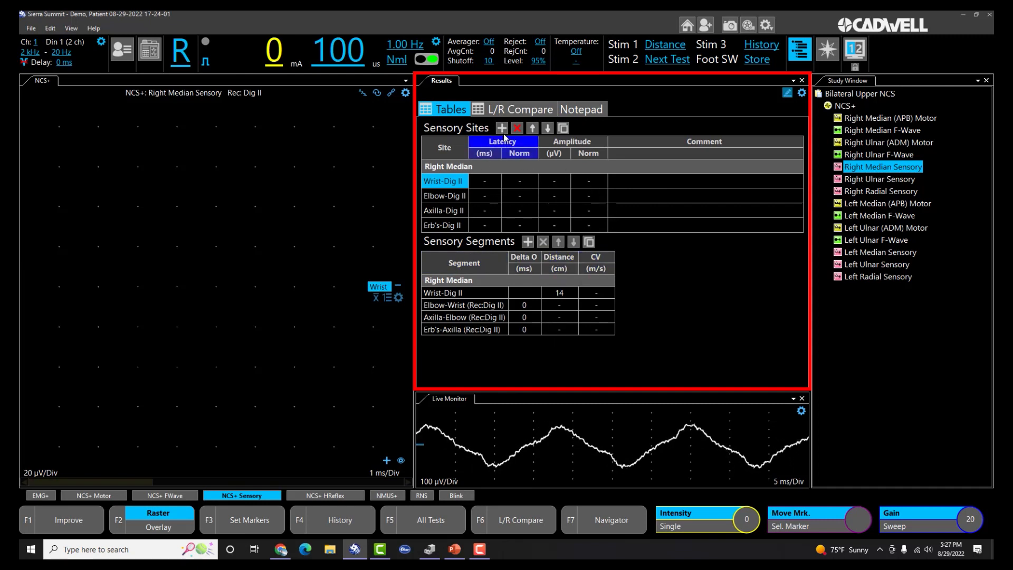
# Switch the results to the left/right comparison and remove all columns from the L-R Sites table.
pyautogui.click(504, 110)
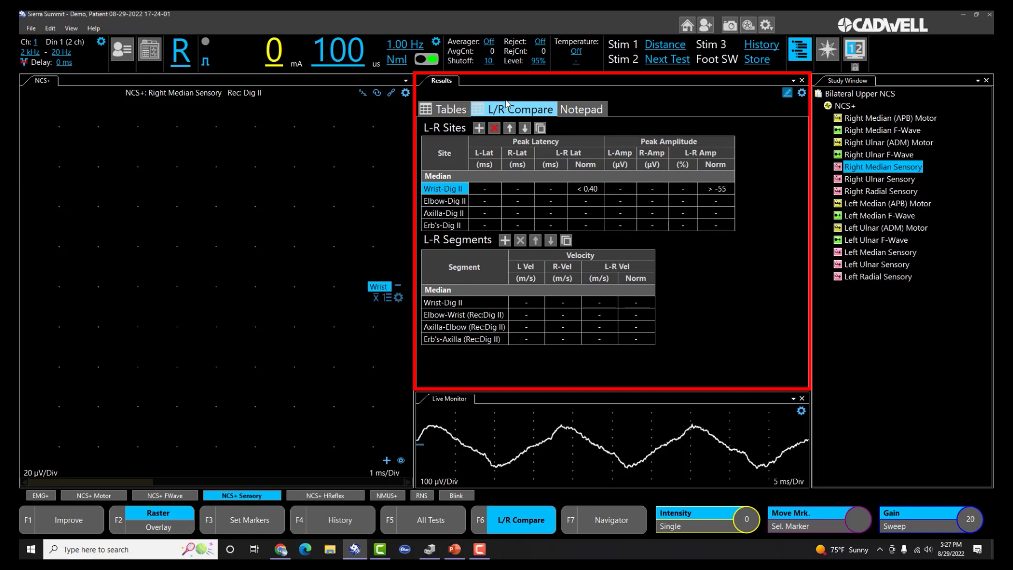
pyautogui.rightClick(488, 143)
pyautogui.moveTo(516, 148)
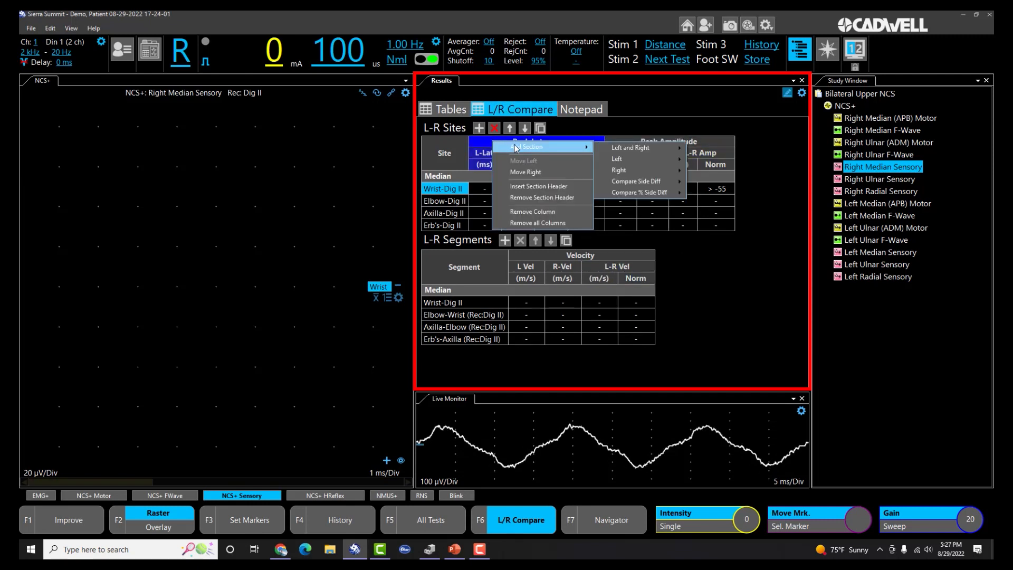
pyautogui.click(537, 222)
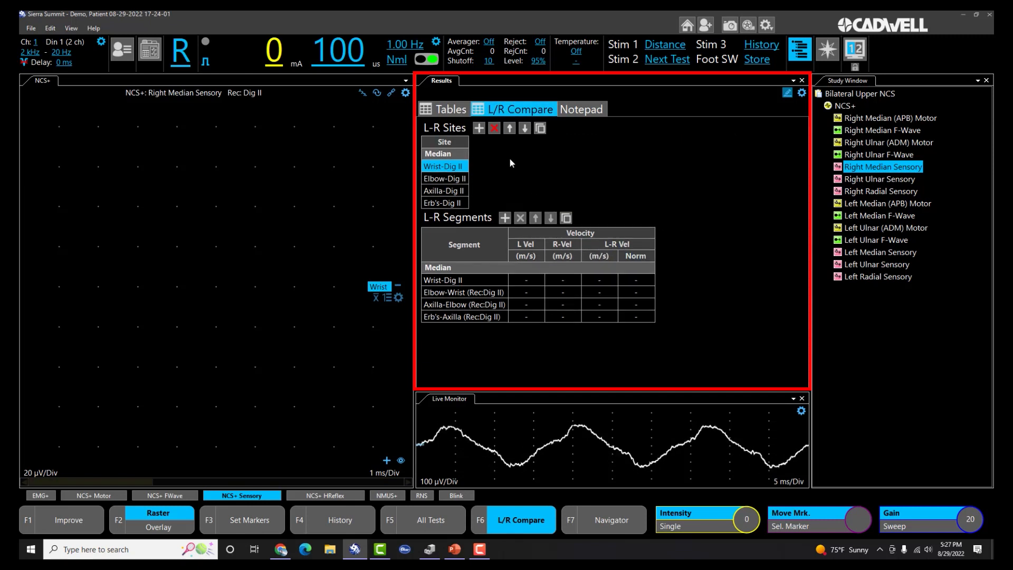
# Remove all columns from the L-R Segments table.
pyautogui.rightClick(454, 147)
pyautogui.rightClick(574, 235)
pyautogui.rightClick(574, 234)
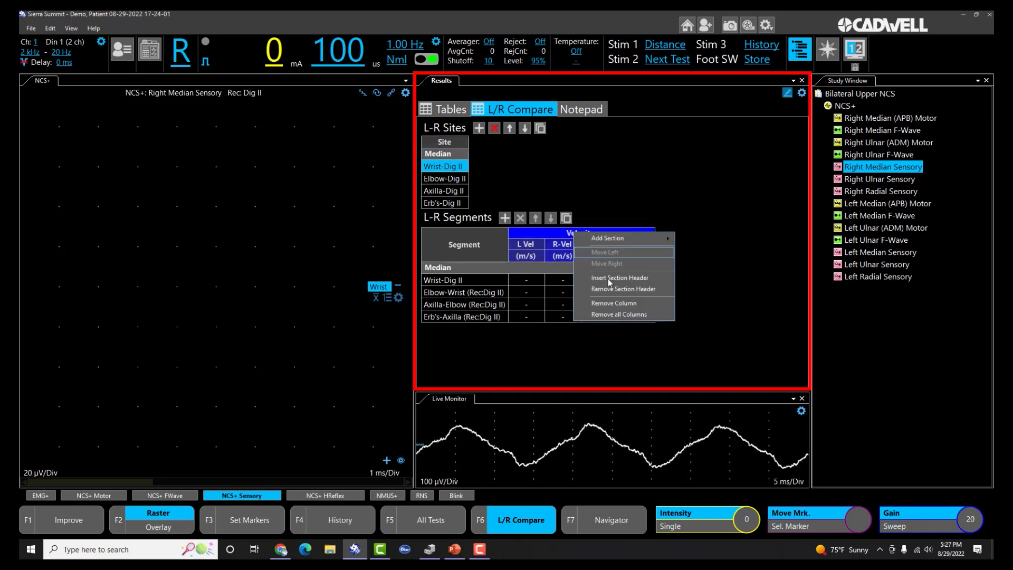
pyautogui.click(621, 314)
# Add a left and right Start Lat (ms) section with normal range to the L-R Sites table.
pyautogui.rightClick(444, 142)
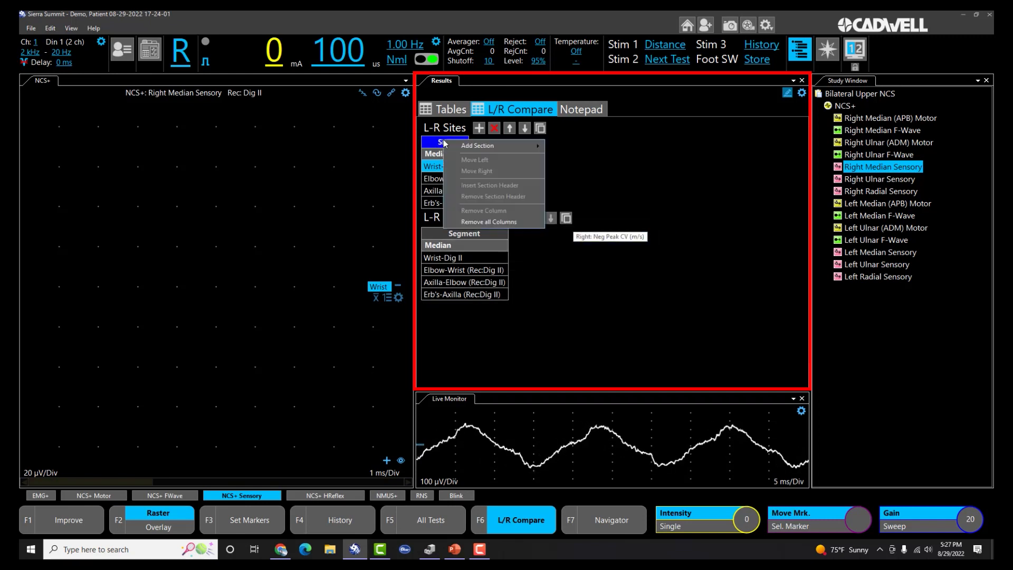
pyautogui.moveTo(468, 149)
pyautogui.moveTo(557, 151)
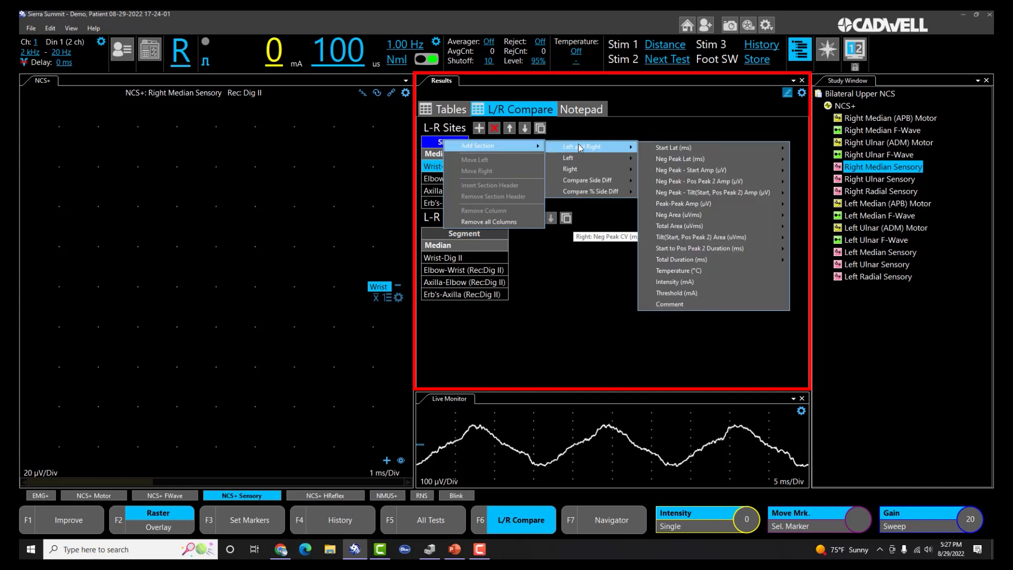
pyautogui.moveTo(678, 152)
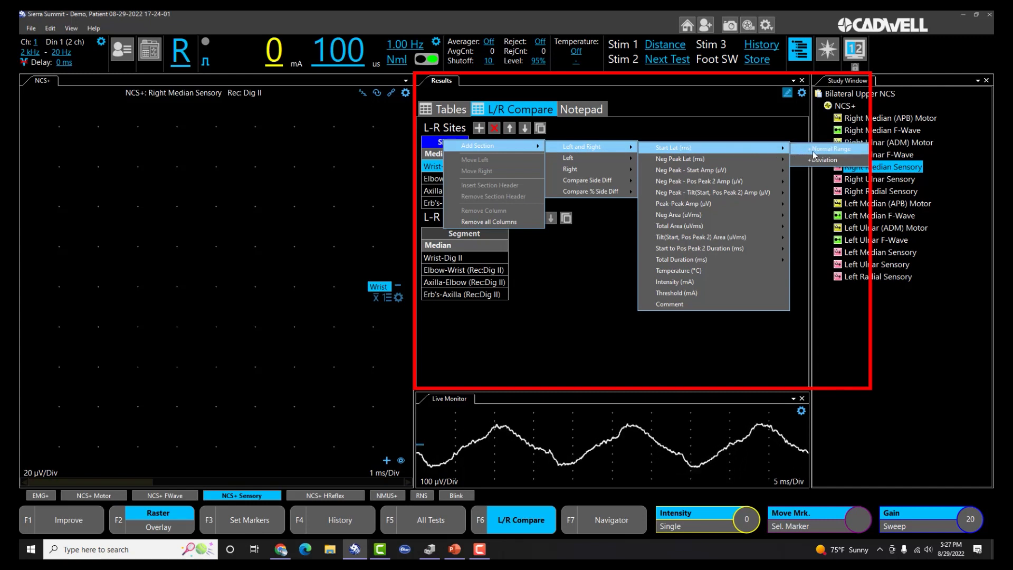
pyautogui.click(835, 150)
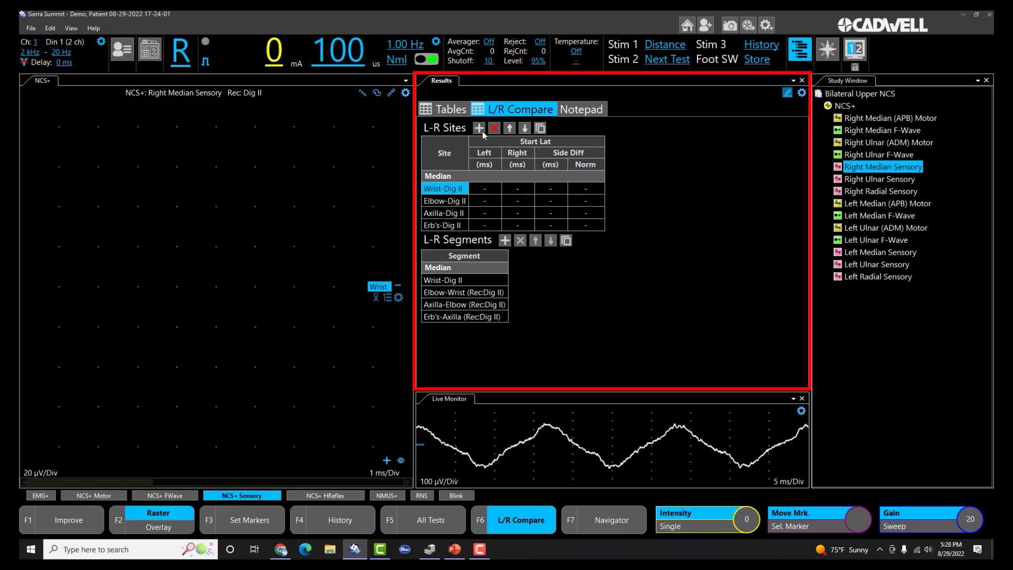
# Add a left and right Neg Peak - Start Amp (µV) section to the L-R Sites table.
pyautogui.rightClick(589, 149)
pyautogui.moveTo(633, 152)
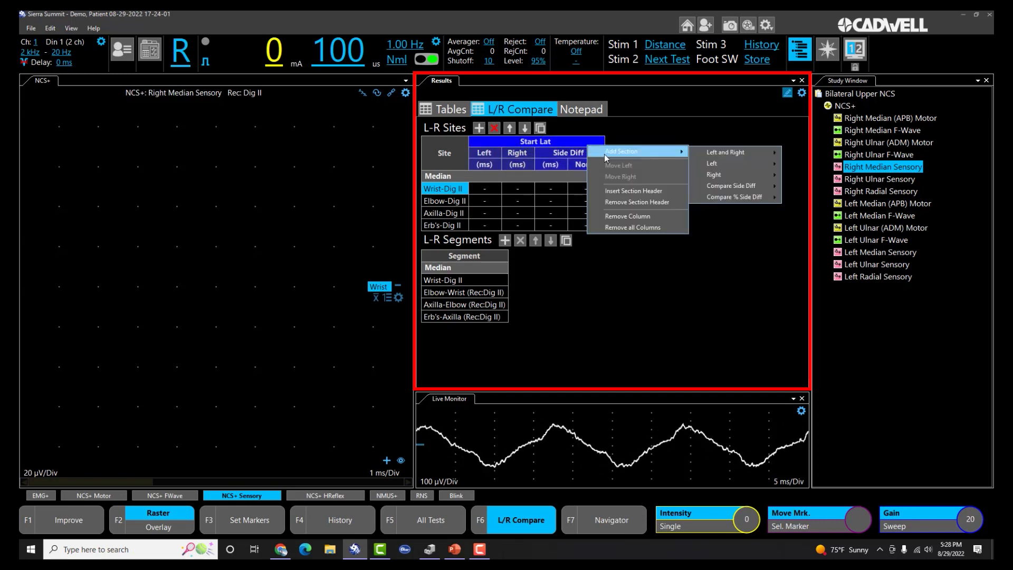
pyautogui.moveTo(721, 153)
pyautogui.moveTo(812, 158)
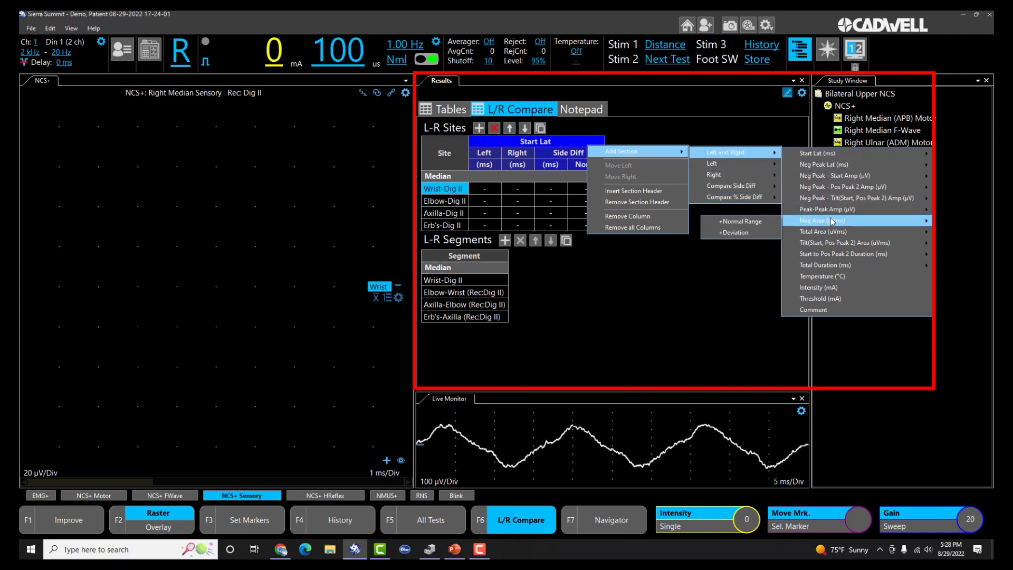
pyautogui.moveTo(836, 207)
pyautogui.moveTo(838, 181)
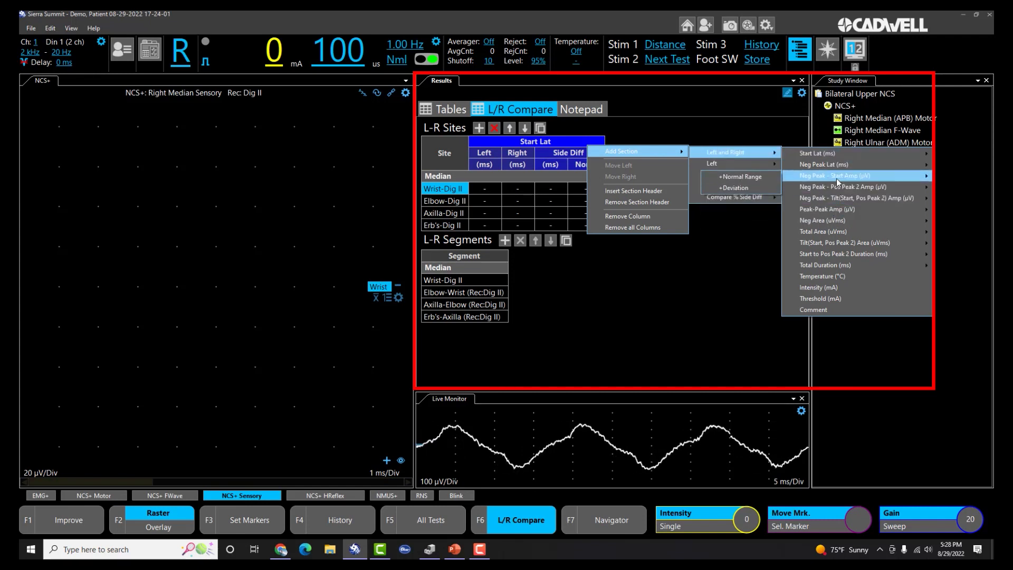
pyautogui.click(847, 178)
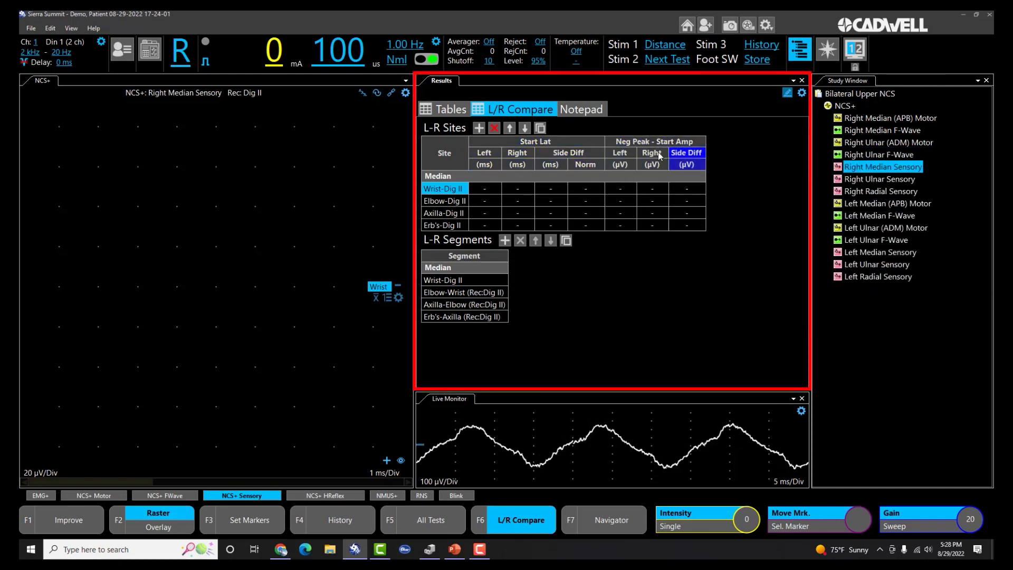
# Rename the L-R Sites section headers to L/R Latency for the start latency and L/R Amplitude for the amplitude.
pyautogui.doubleClick(548, 146)
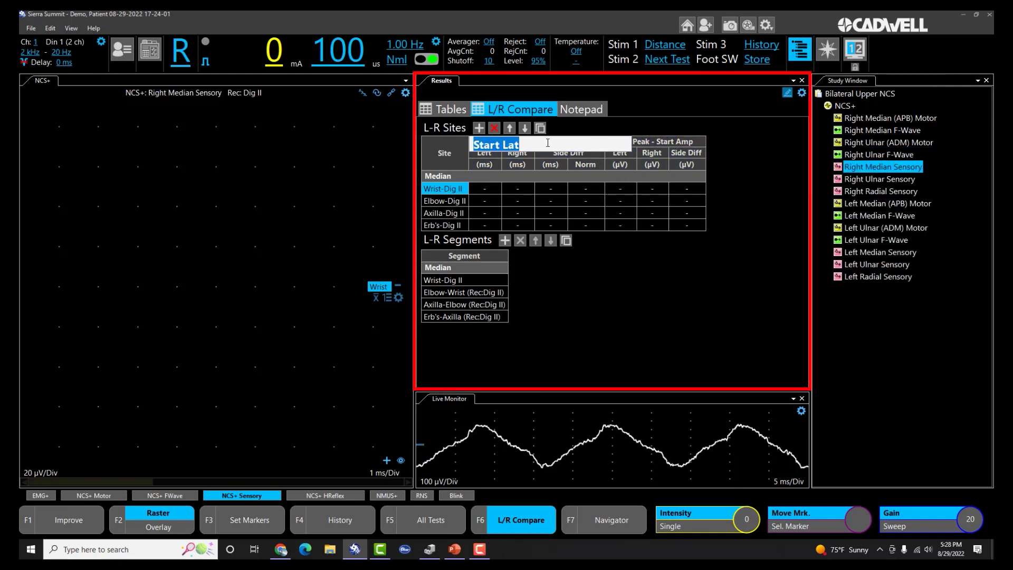
pyautogui.write('L/R')
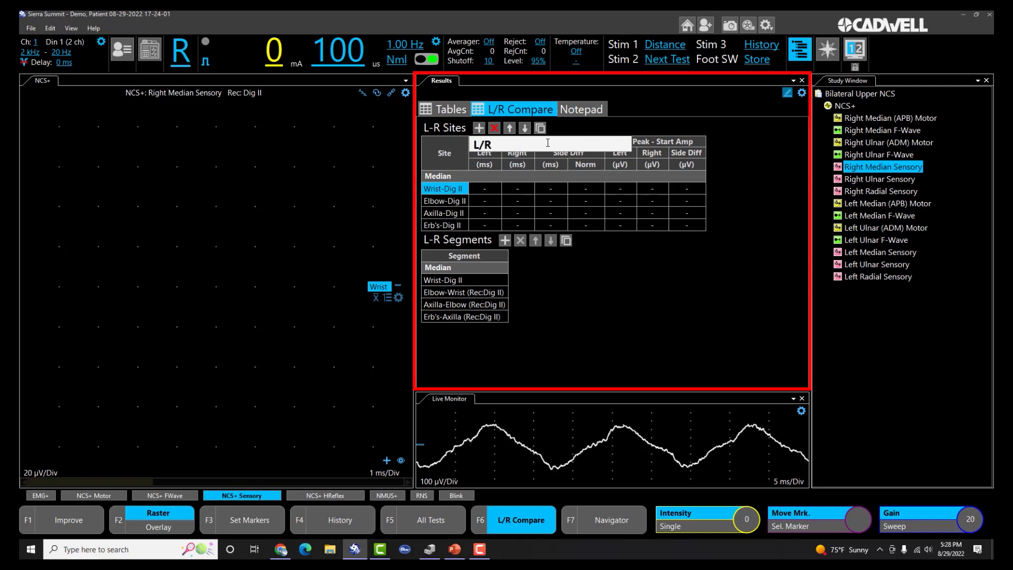
pyautogui.write(' Latency')
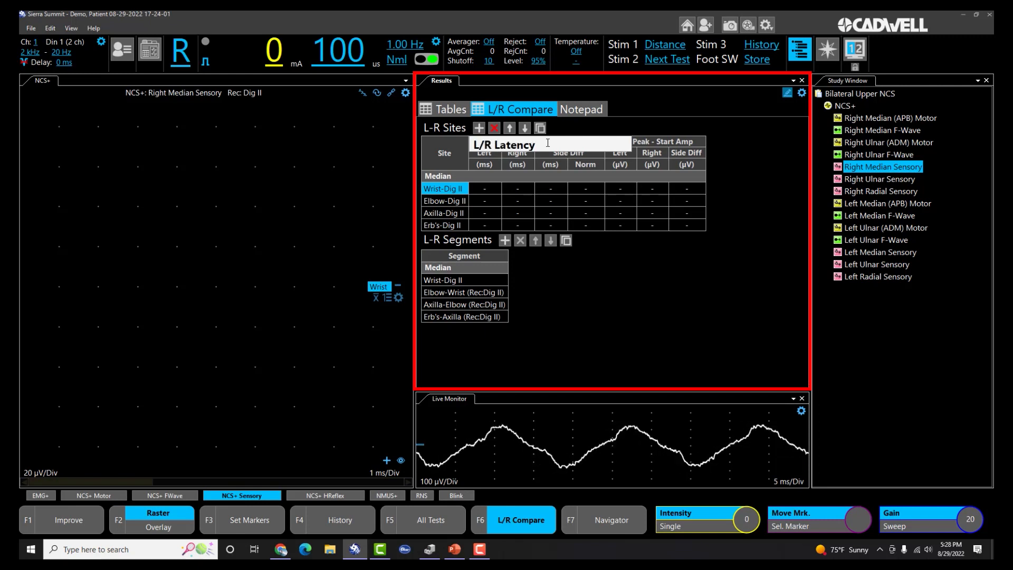
pyautogui.doubleClick(670, 143)
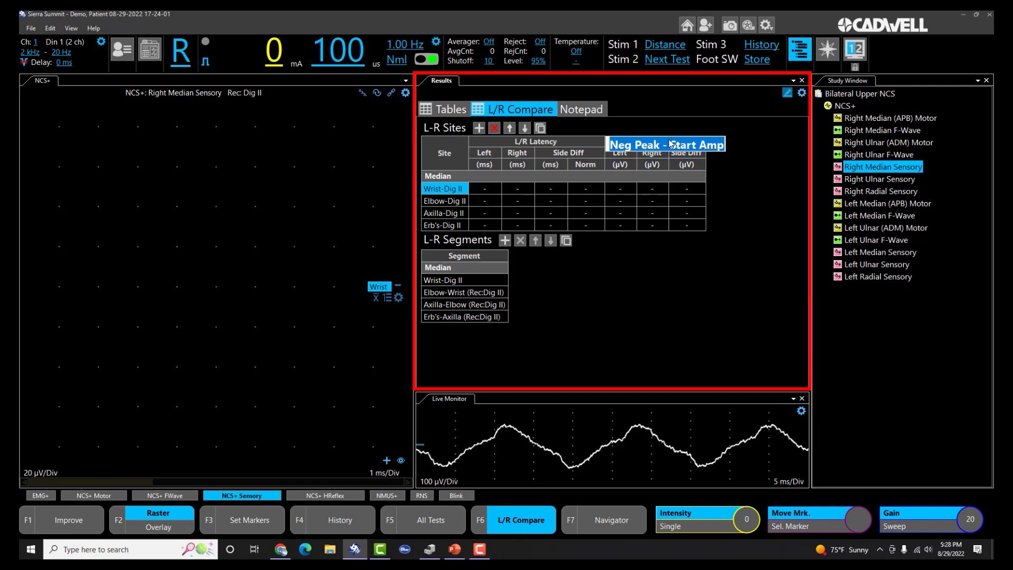
pyautogui.write('L/R Amplitude')
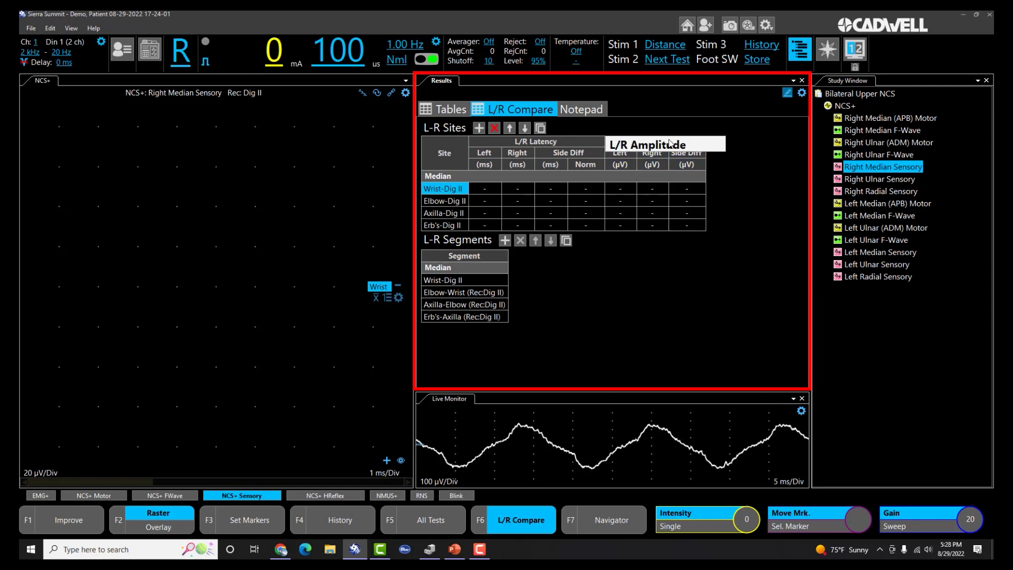
pyautogui.click(642, 300)
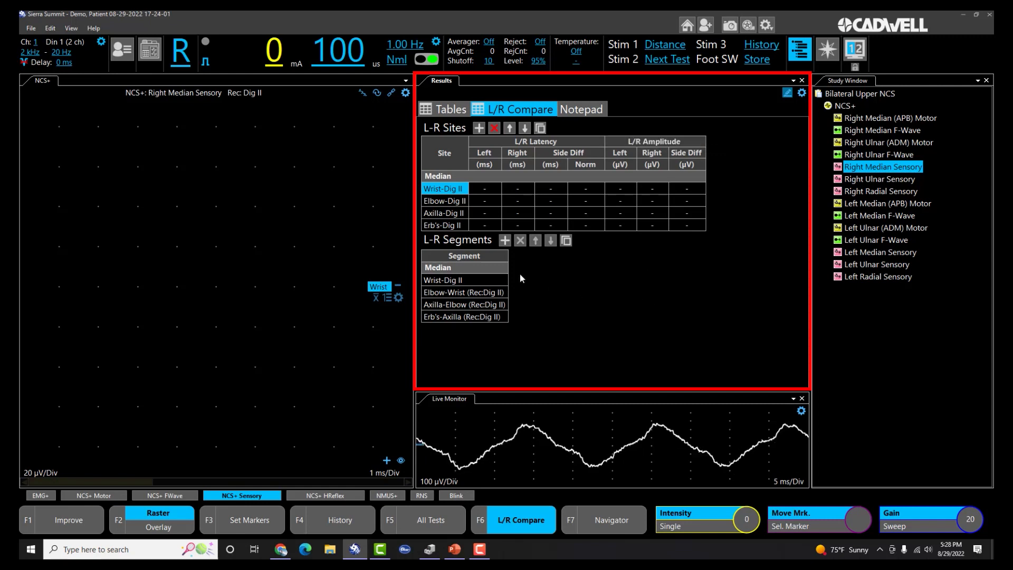
# Add a left and right Start CV (m/s) section to the L-R Segments table and rename its header L/R CV.
pyautogui.rightClick(491, 258)
pyautogui.moveTo(506, 265)
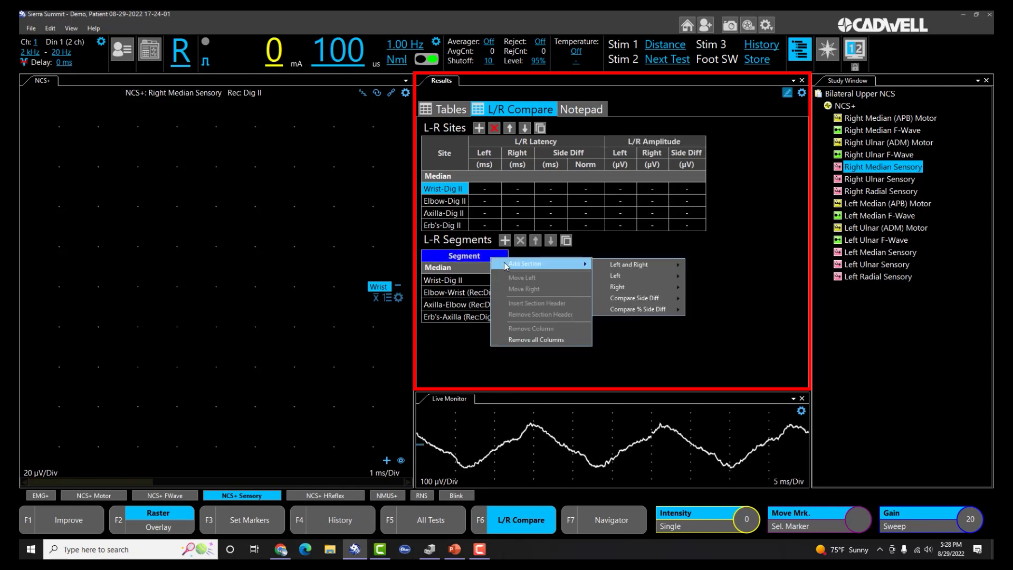
pyautogui.moveTo(628, 265)
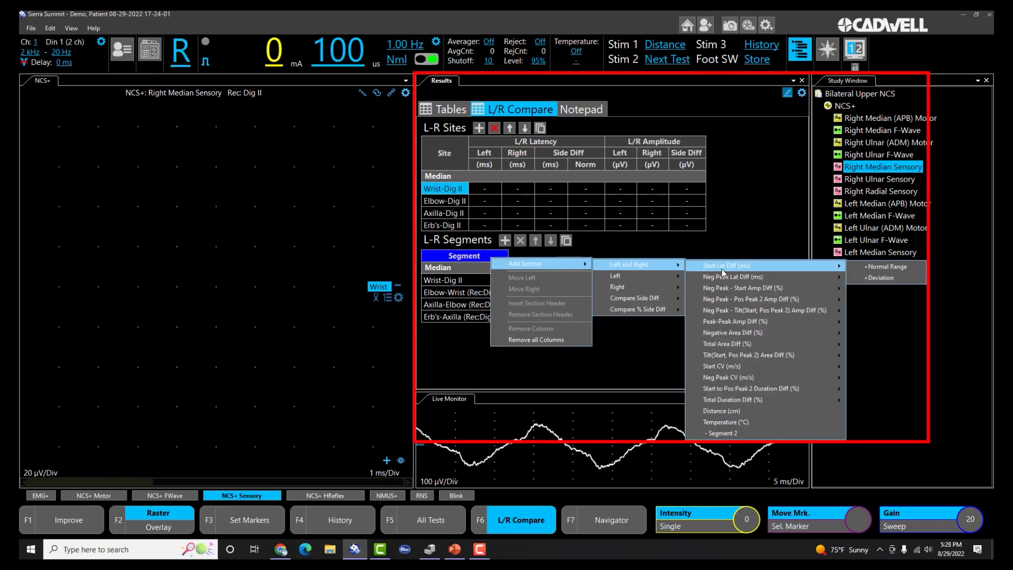
pyautogui.click(716, 367)
pyautogui.click(564, 257)
pyautogui.click(568, 259)
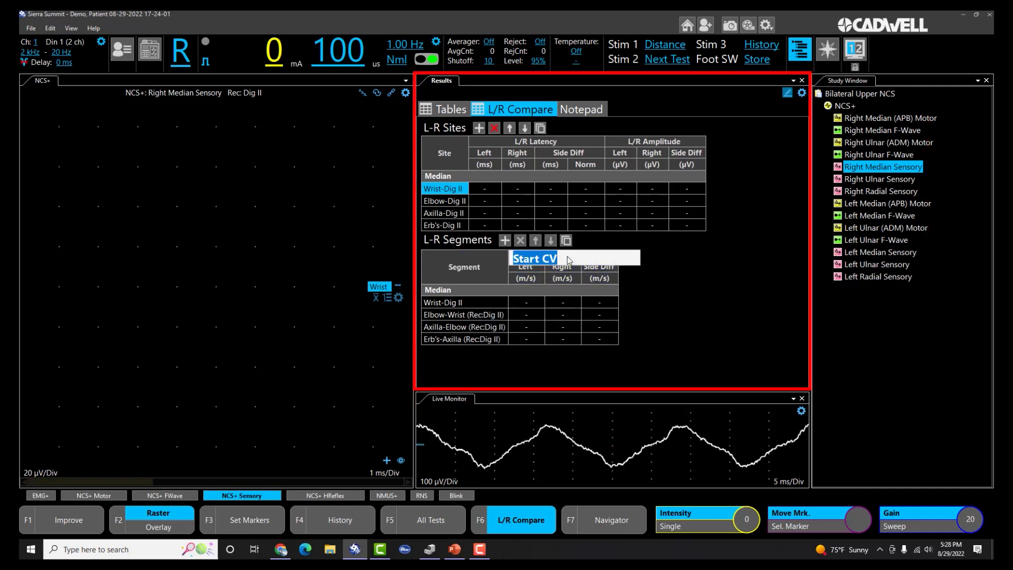
pyautogui.write('L/R')
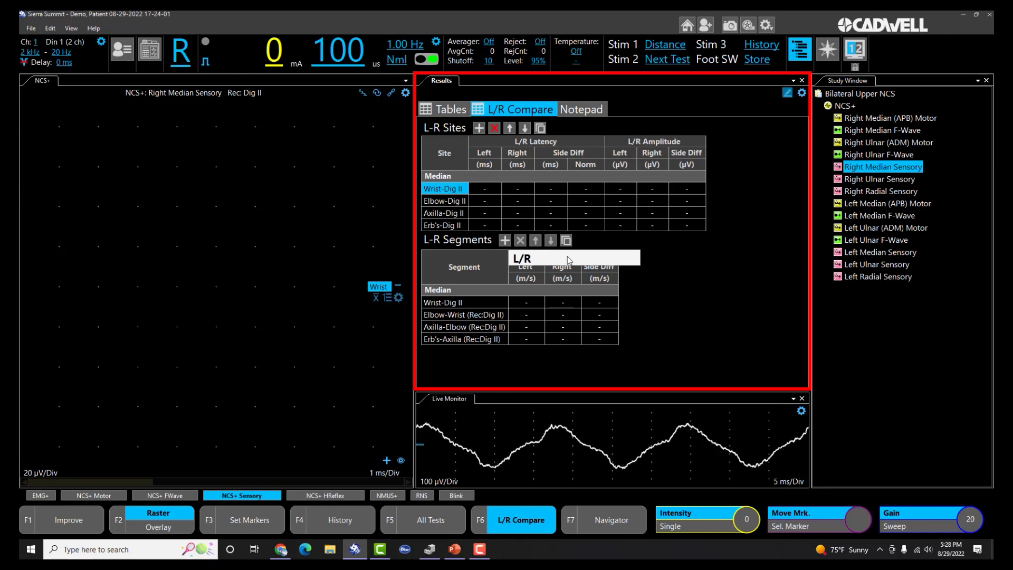
pyautogui.write(' CV')
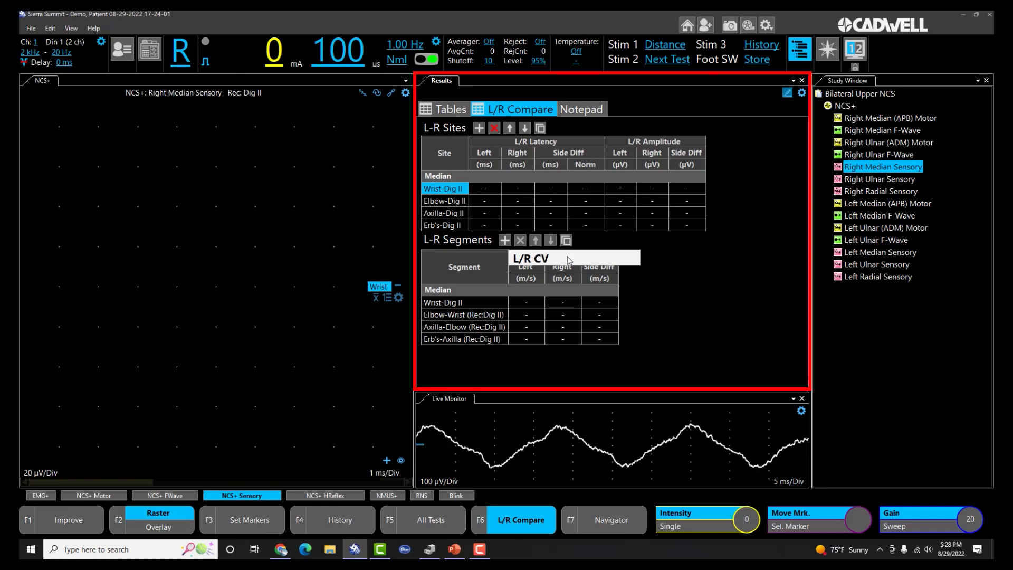
pyautogui.press('Return')
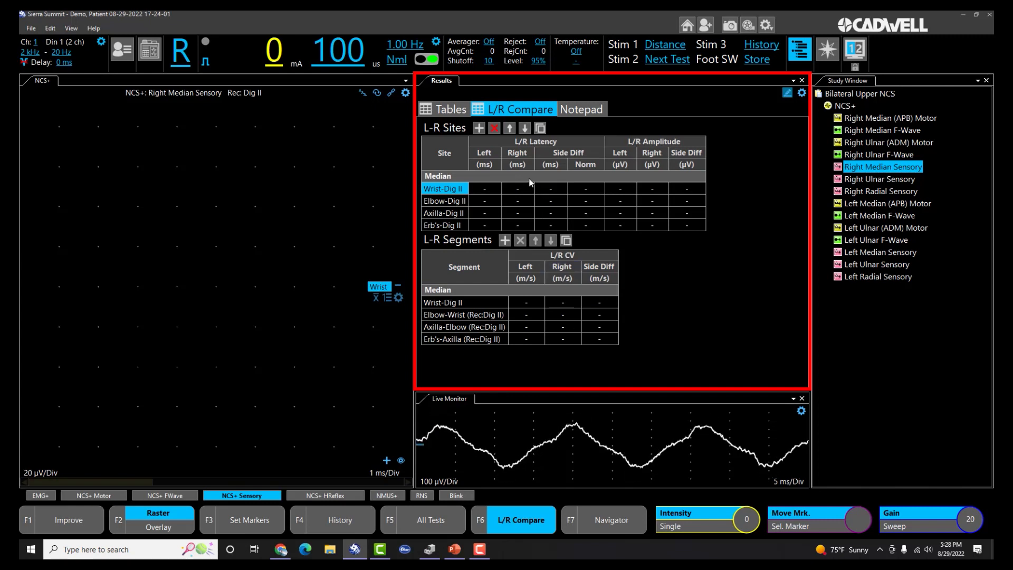
# Return to the main results tables and copy the Sensory Sites and Sensory Segments layouts to View 2.
pyautogui.press('F6')
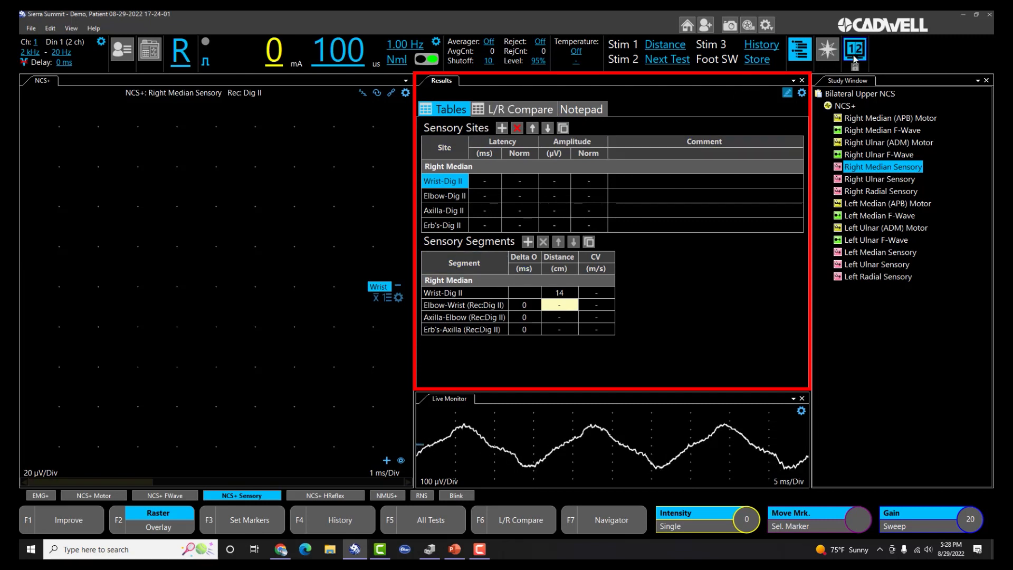
pyautogui.click(563, 128)
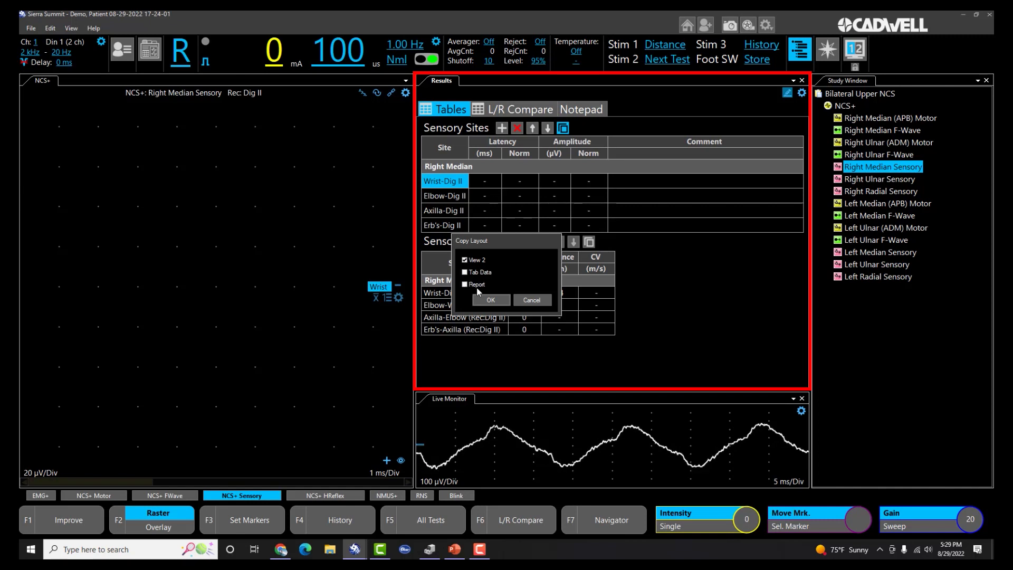
pyautogui.click(490, 300)
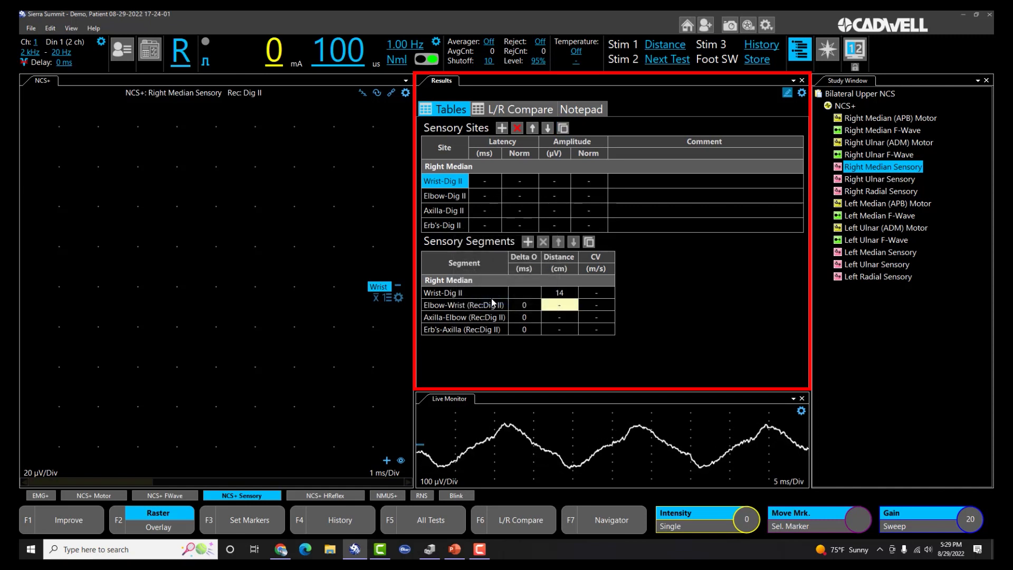
pyautogui.click(590, 244)
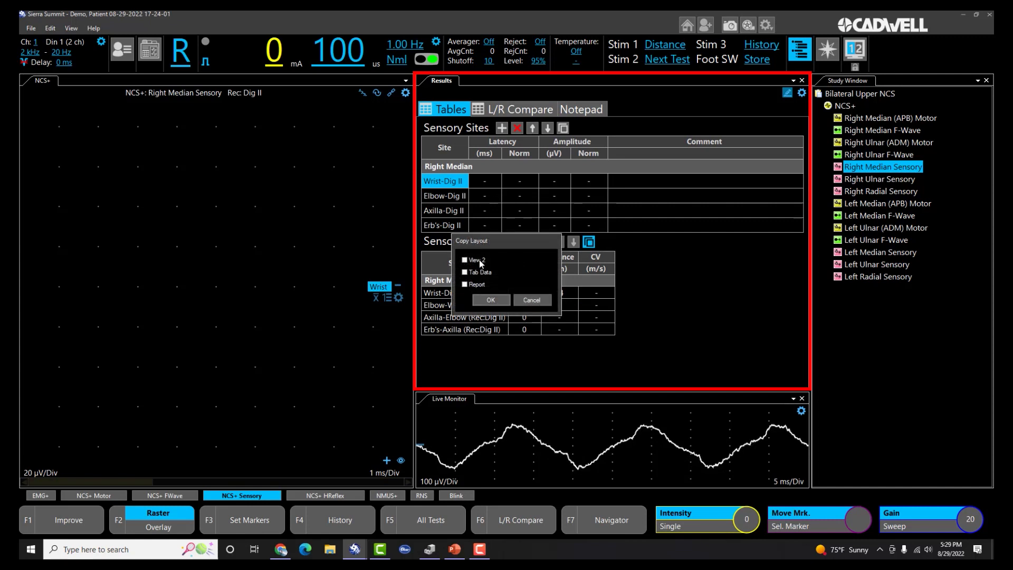
pyautogui.click(486, 299)
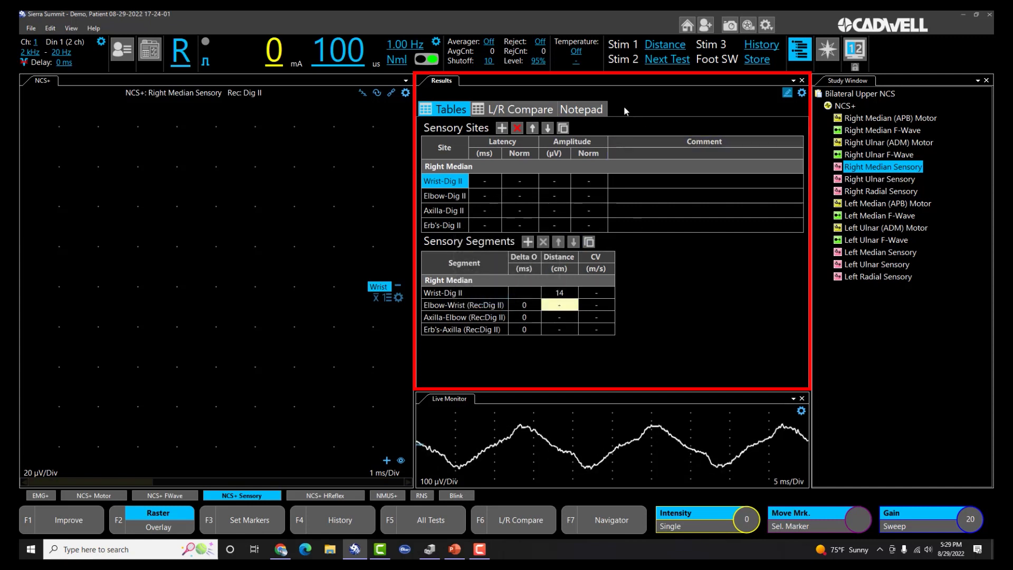
# Switch to the left/right comparison and copy the L-R Sites and L-R Segments layouts to View 2.
pyautogui.click(538, 109)
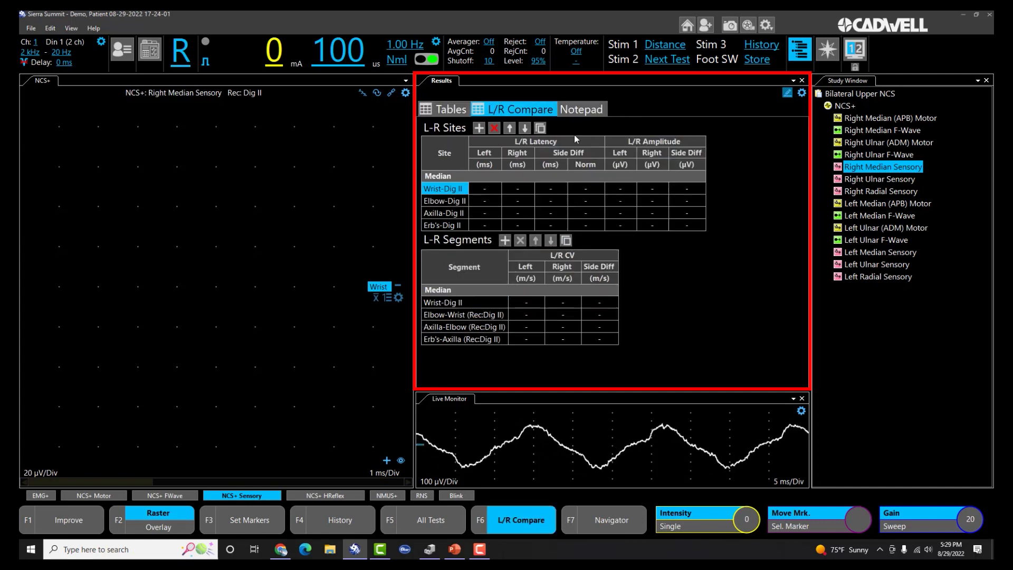
pyautogui.click(539, 128)
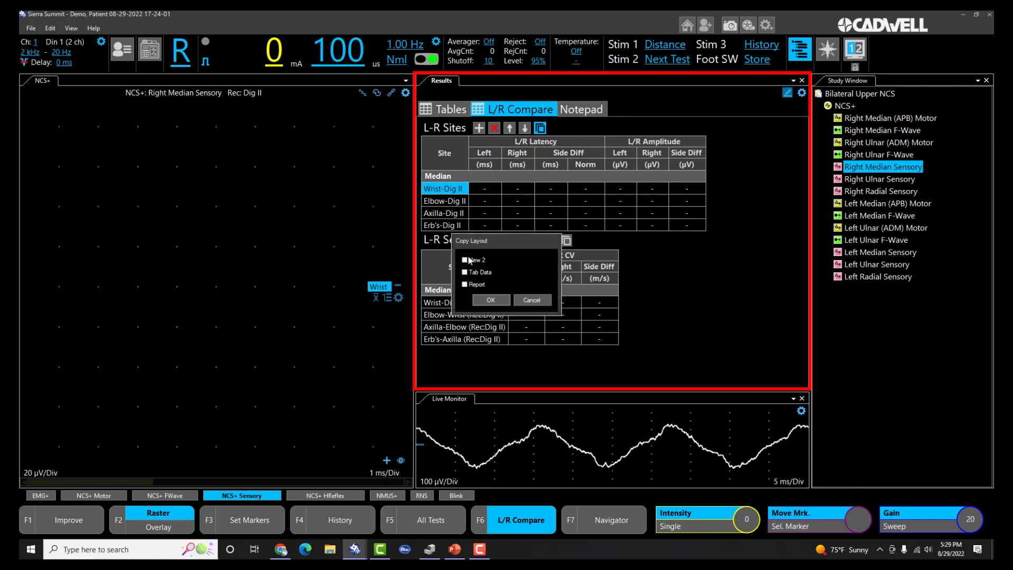
pyautogui.click(490, 300)
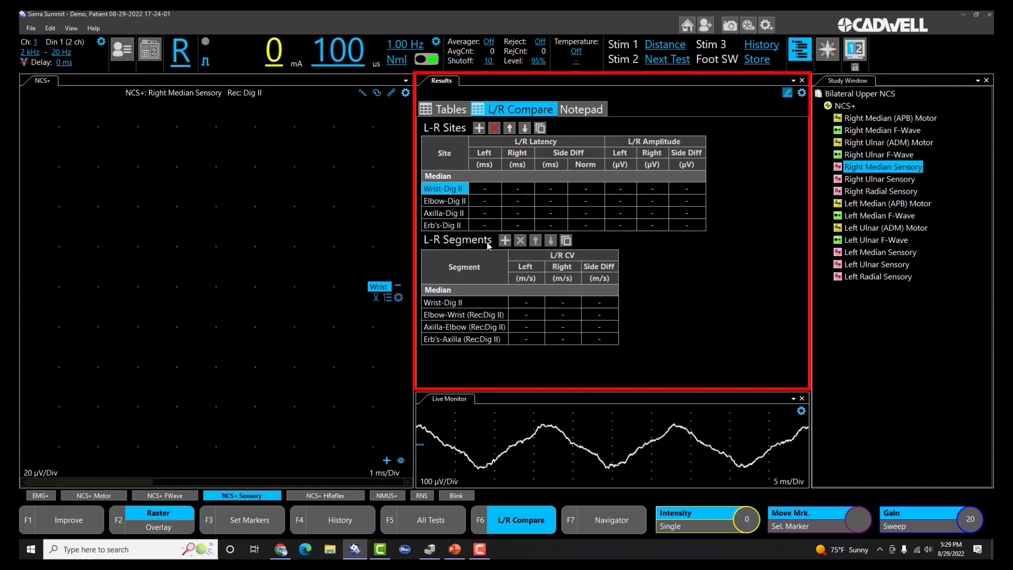
pyautogui.click(566, 240)
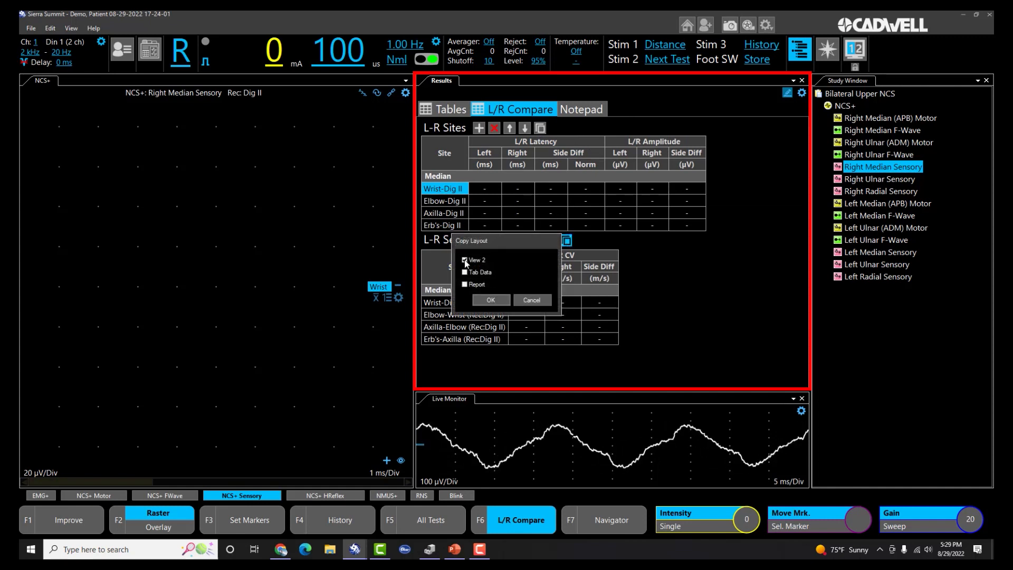
pyautogui.click(490, 300)
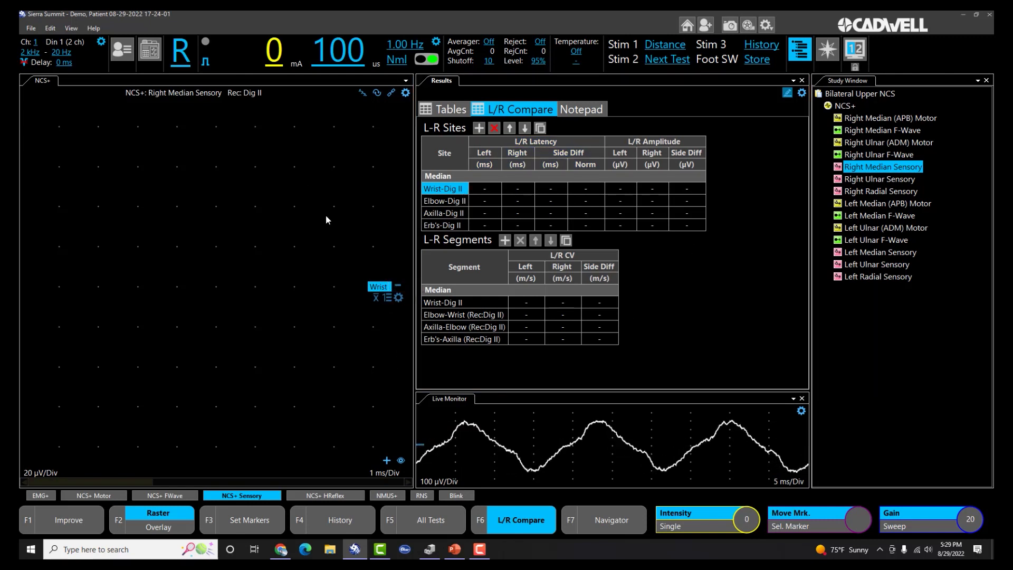
# Record a wrist trace for the Right Median Sensory test with the display gain at 300 µV/Div.
pyautogui.press('space')
pyautogui.scroll(-5, 325, 216)
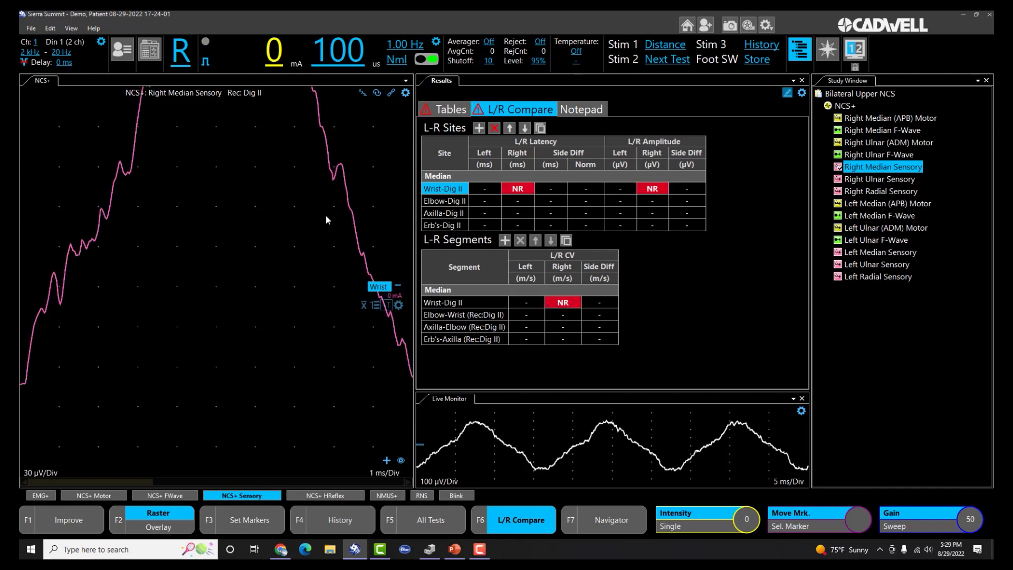
pyautogui.press('space')
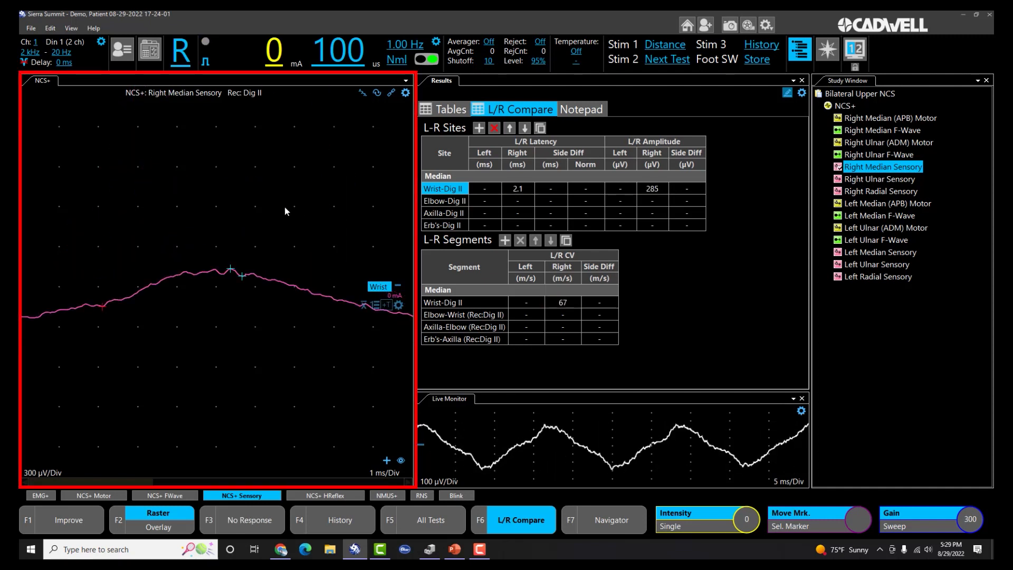
# Reposition the negative peak, Positive Peak 2 and Start markers along the wrist trace's rising slope, with Start at about 2.4 ms.
pyautogui.moveTo(230, 270)
pyautogui.mouseDown()
pyautogui.moveTo(140, 291)
pyautogui.moveTo(137, 302)
pyautogui.moveTo(146, 295)
pyautogui.mouseUp()
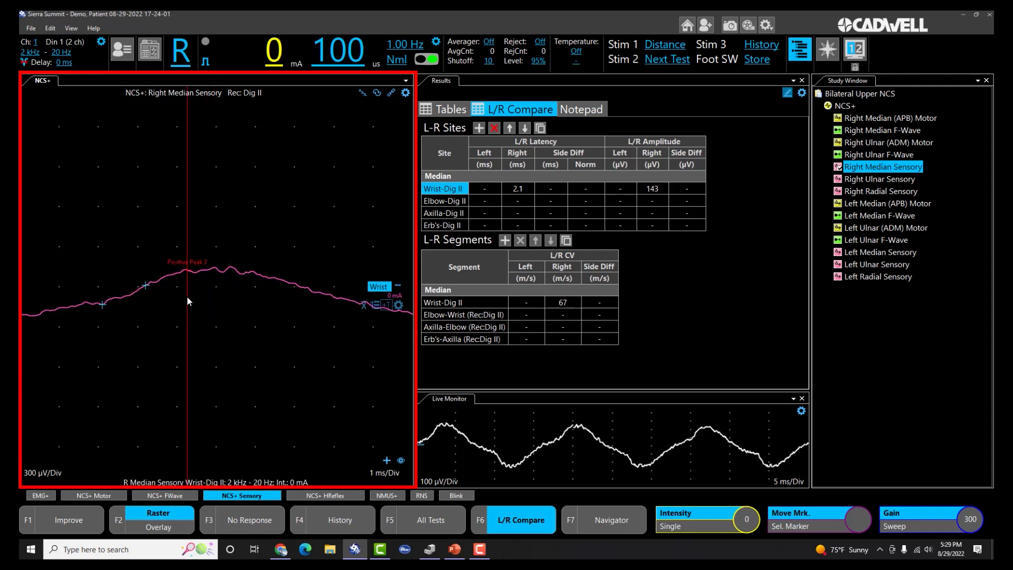
pyautogui.click(191, 296)
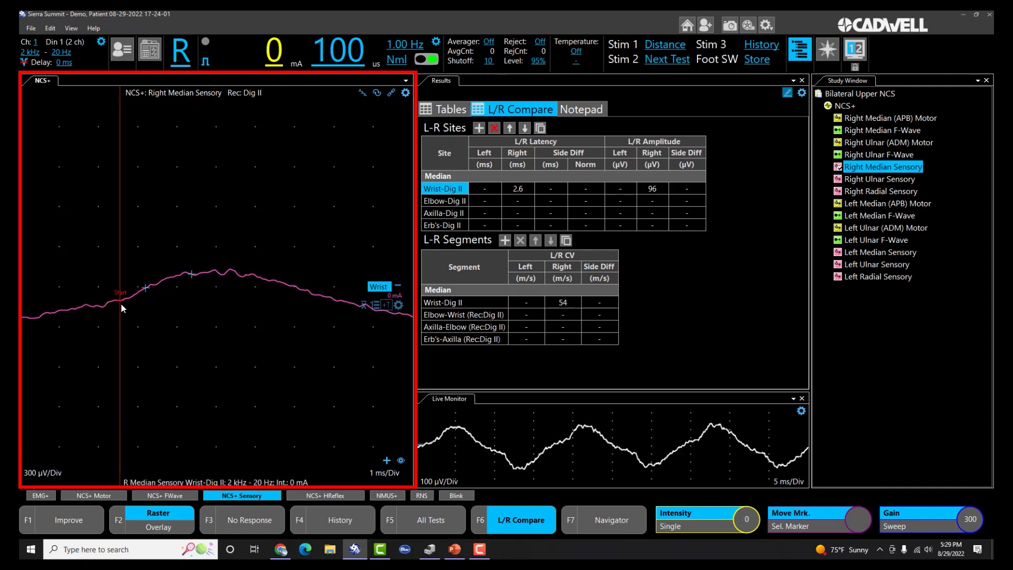
pyautogui.click(114, 302)
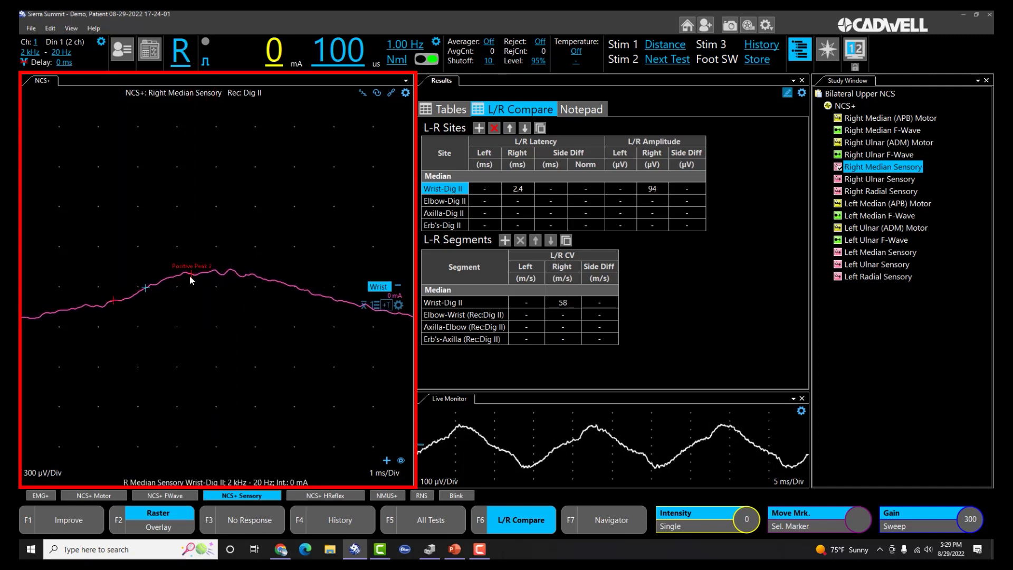
# Readjust the peak and Start markers on the Right Median Sensory wrist trace, with Start at about 2.5 ms.
pyautogui.click(189, 276)
pyautogui.click(147, 288)
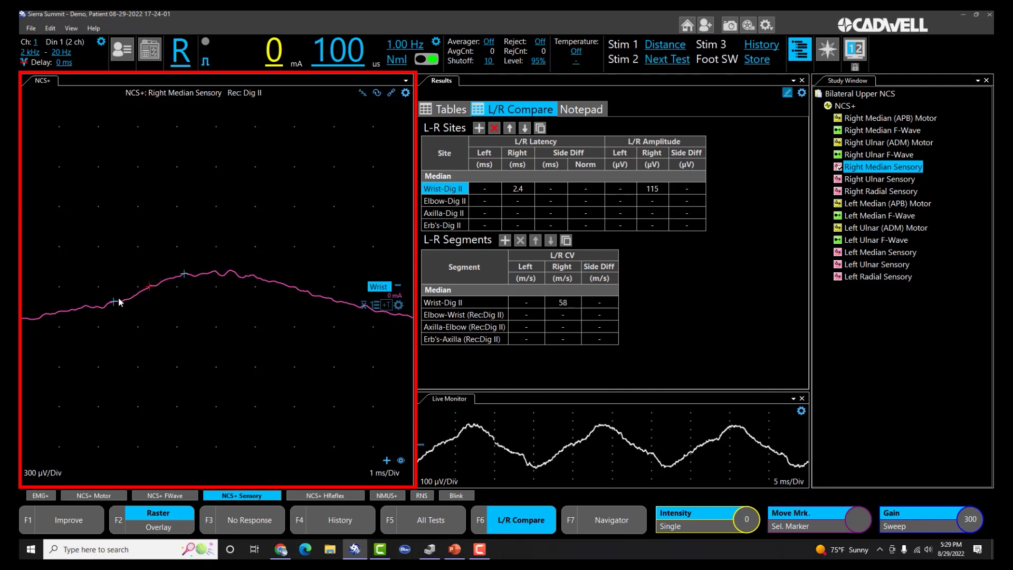
pyautogui.click(116, 298)
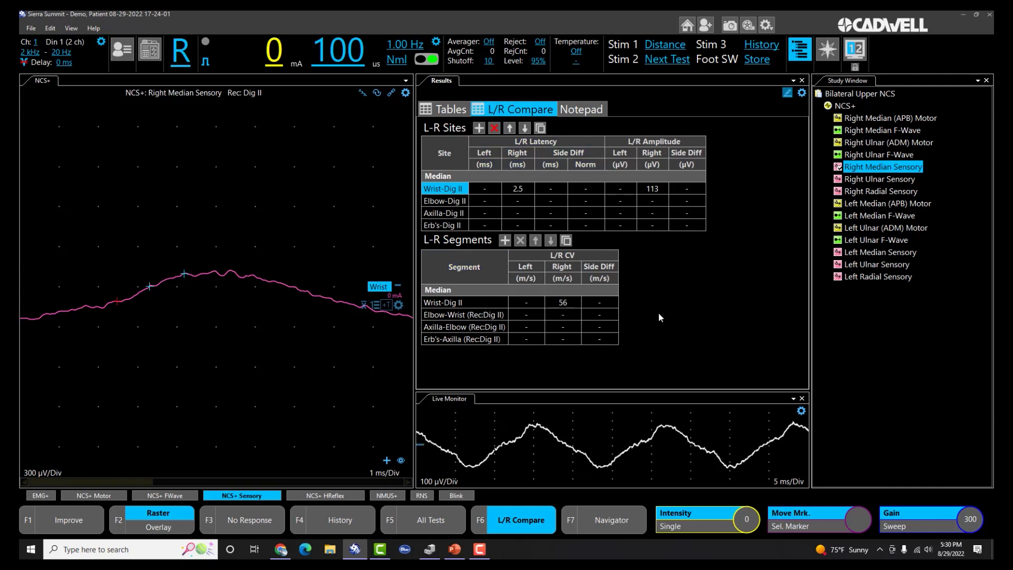
# Open the patient's tab data, enable editing of its results tables, and look over the sensory results and left/right comparison.
pyautogui.click(158, 57)
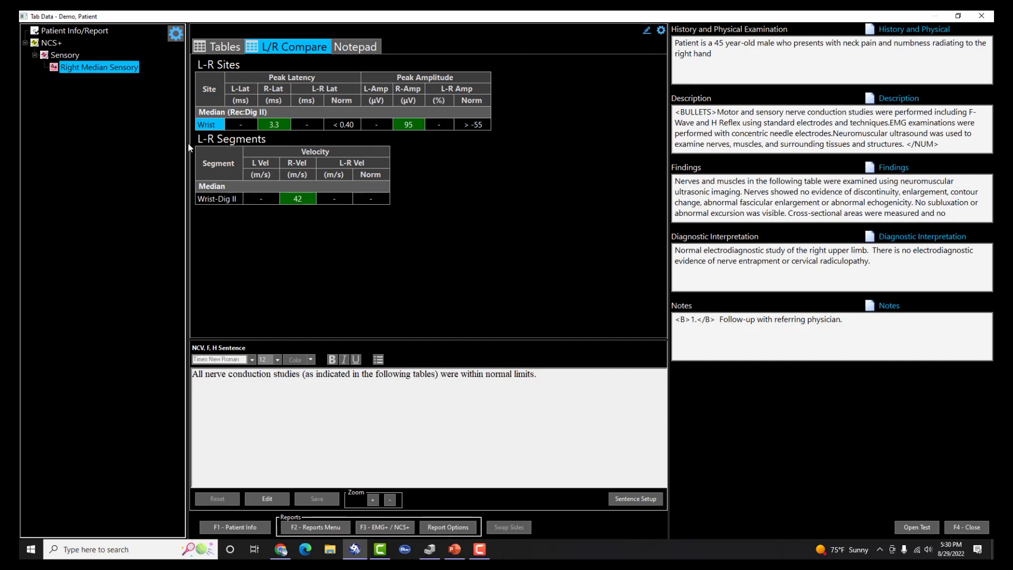
pyautogui.click(647, 31)
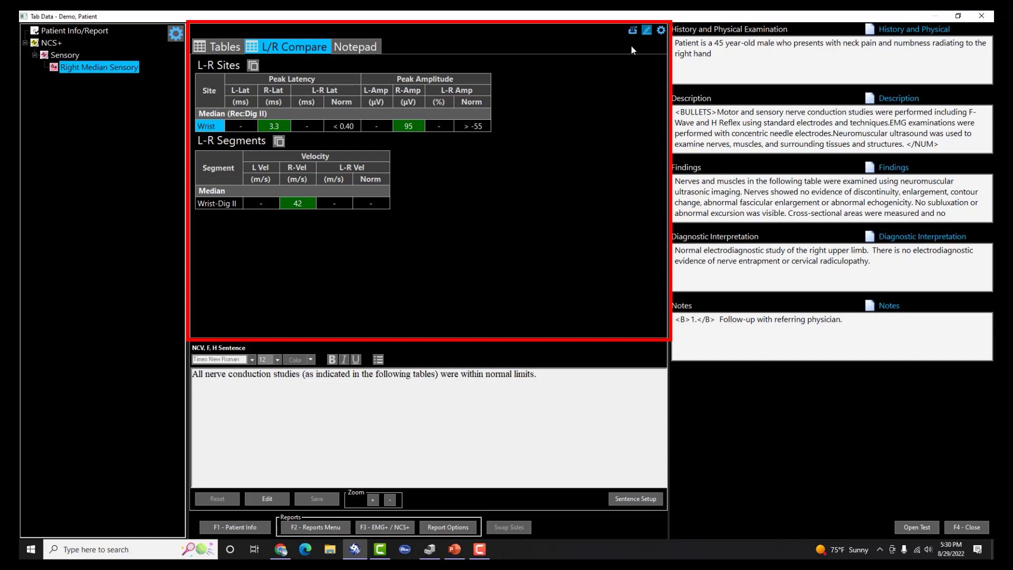
pyautogui.click(218, 47)
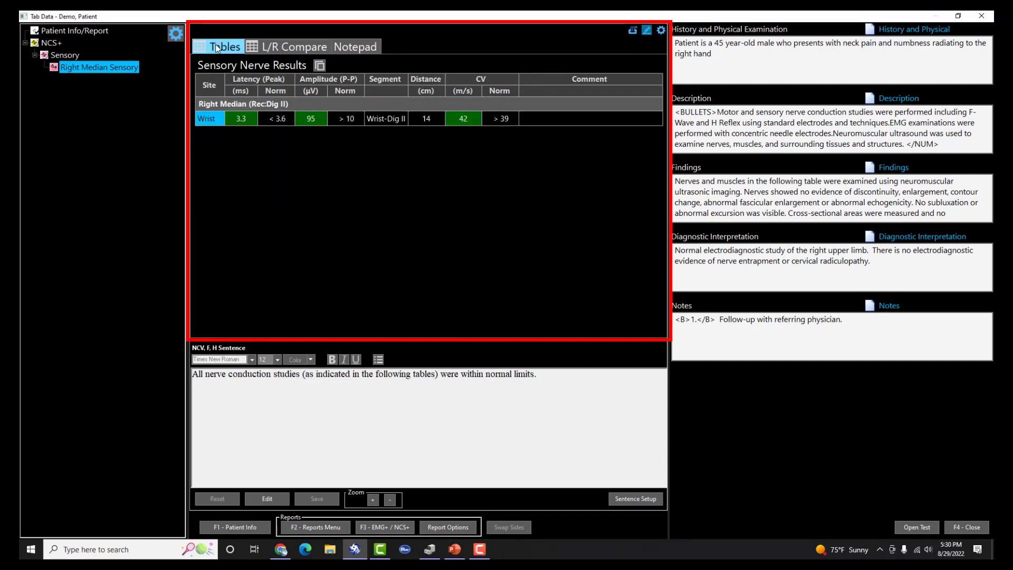
pyautogui.click(278, 49)
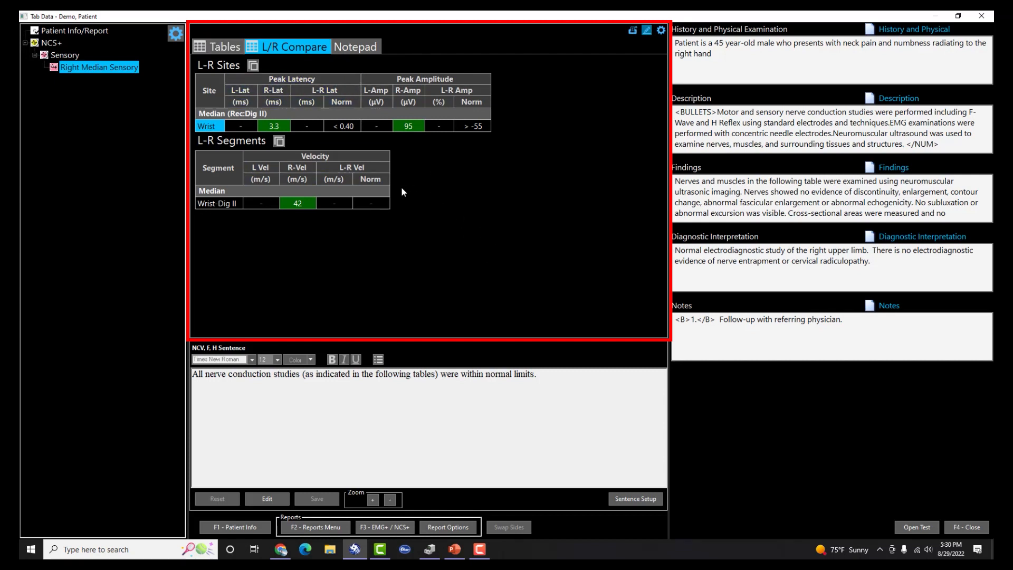
pyautogui.click(217, 47)
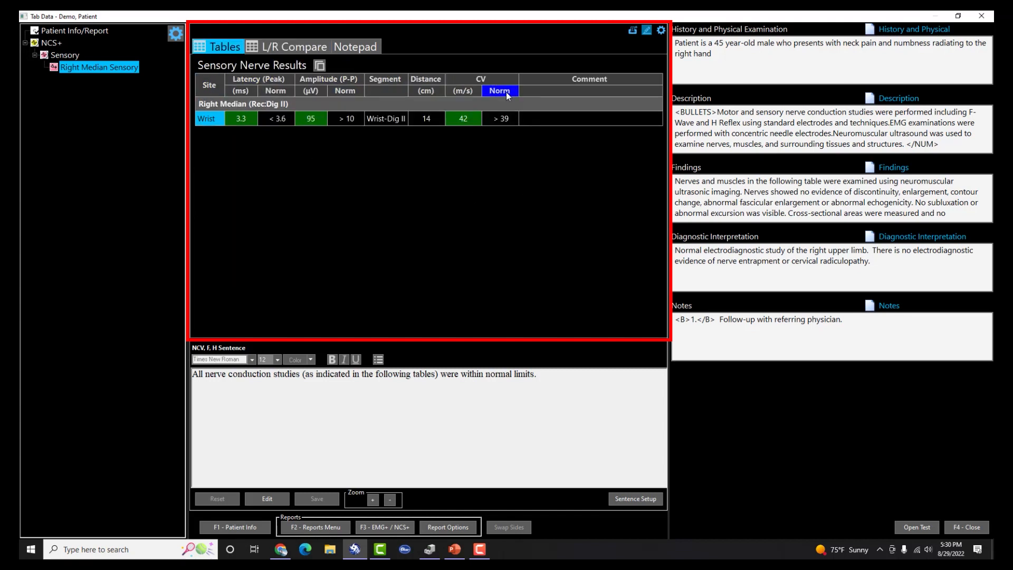
# Inspect the copy-layout destinations for the Sensory Nerve Results and L-R Sites tables without copying either layout.
pyautogui.click(319, 65)
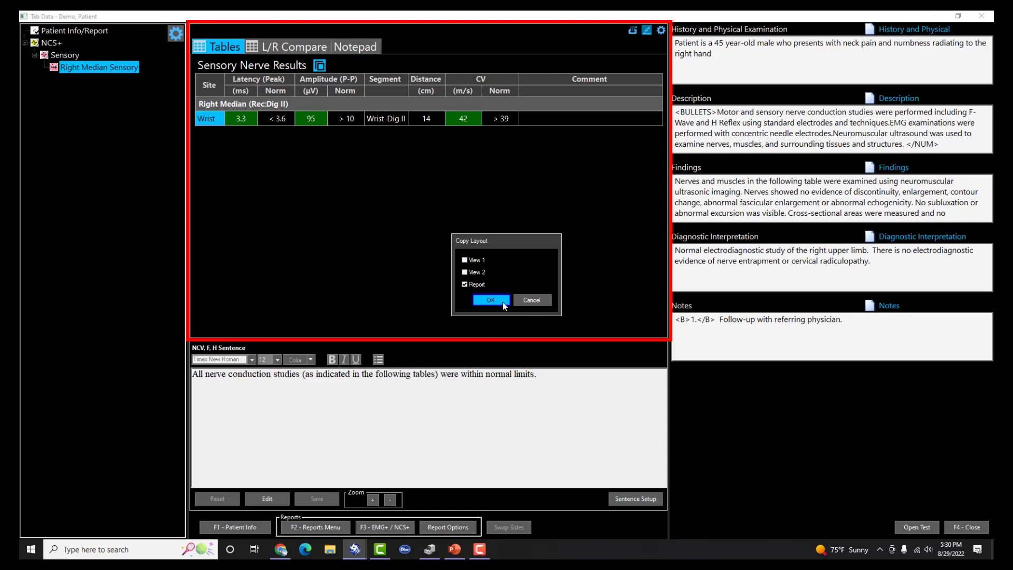
pyautogui.click(531, 303)
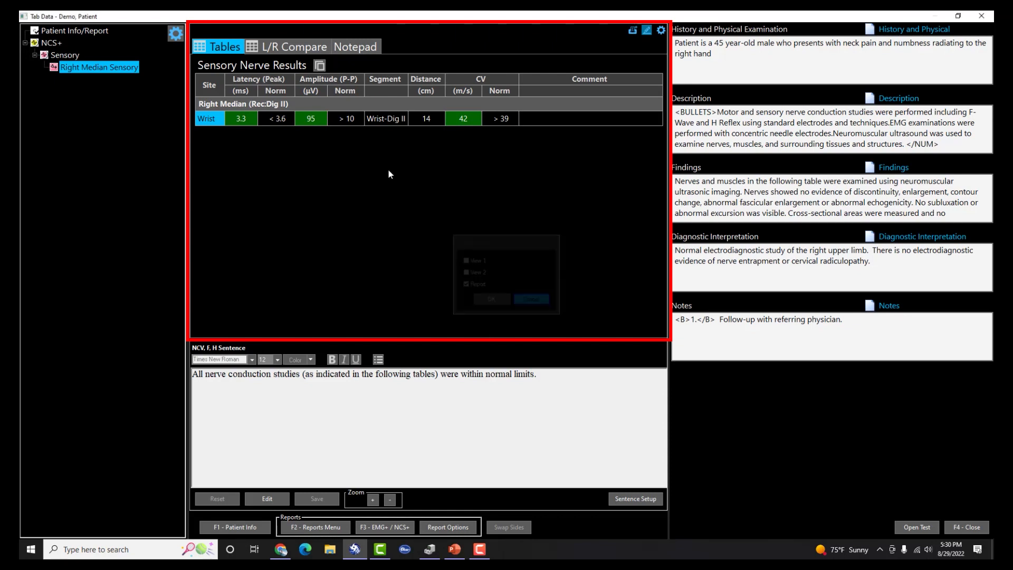
pyautogui.click(270, 49)
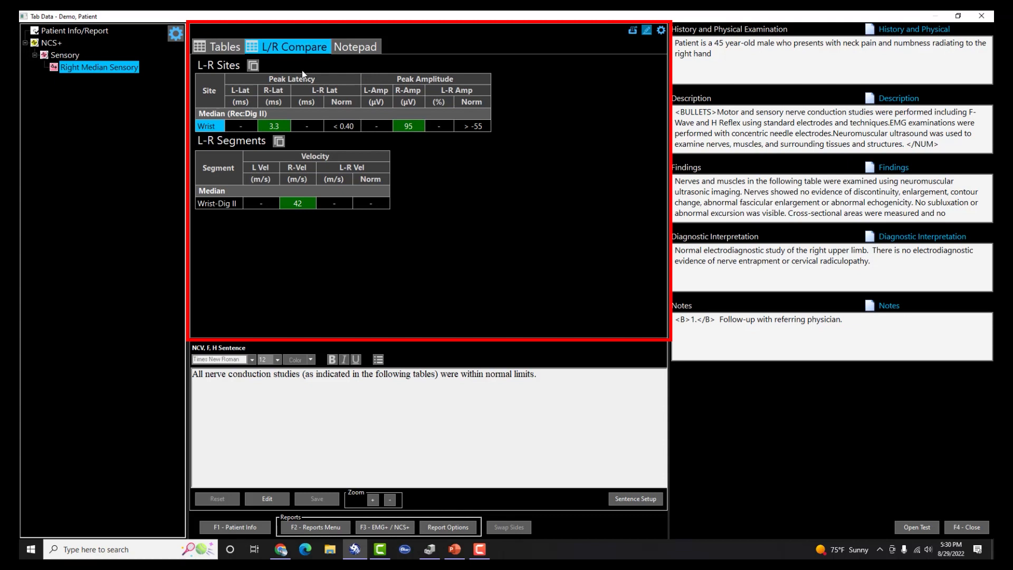
pyautogui.click(253, 65)
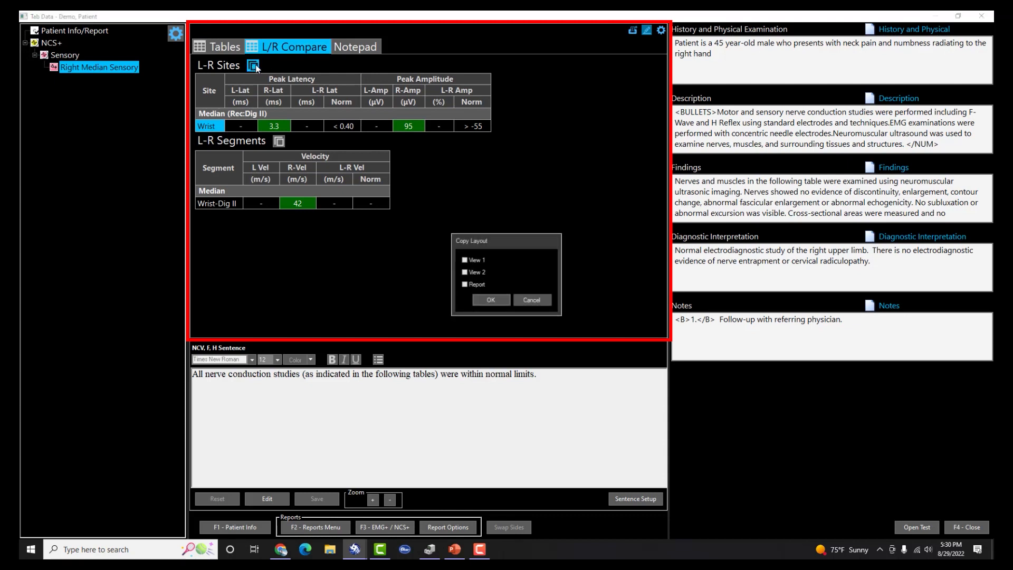
pyautogui.click(521, 299)
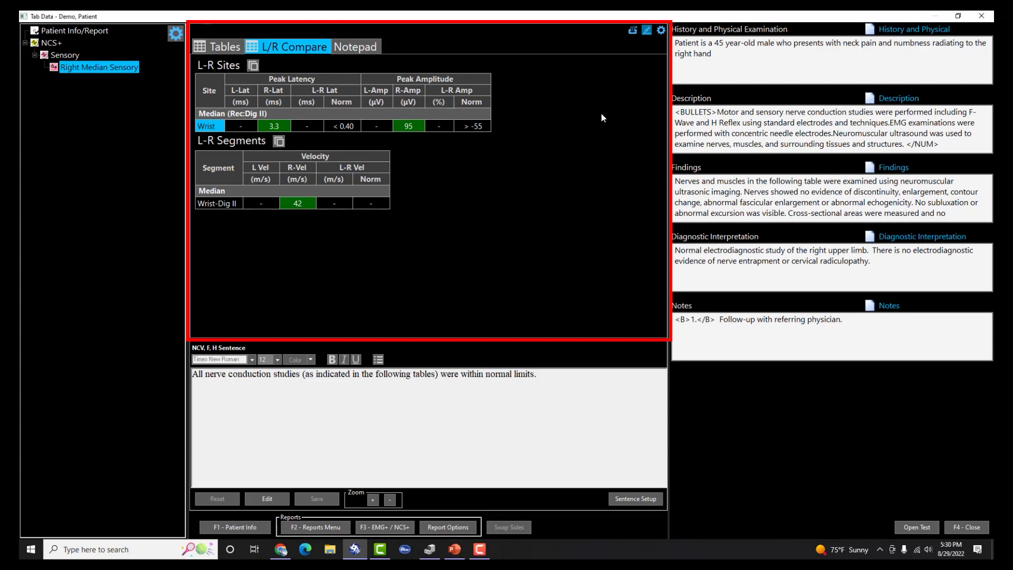
# Show the report table setup, review its sensory results, and enable the sensory L-R Segments table in the left/right comparison.
pyautogui.click(633, 30)
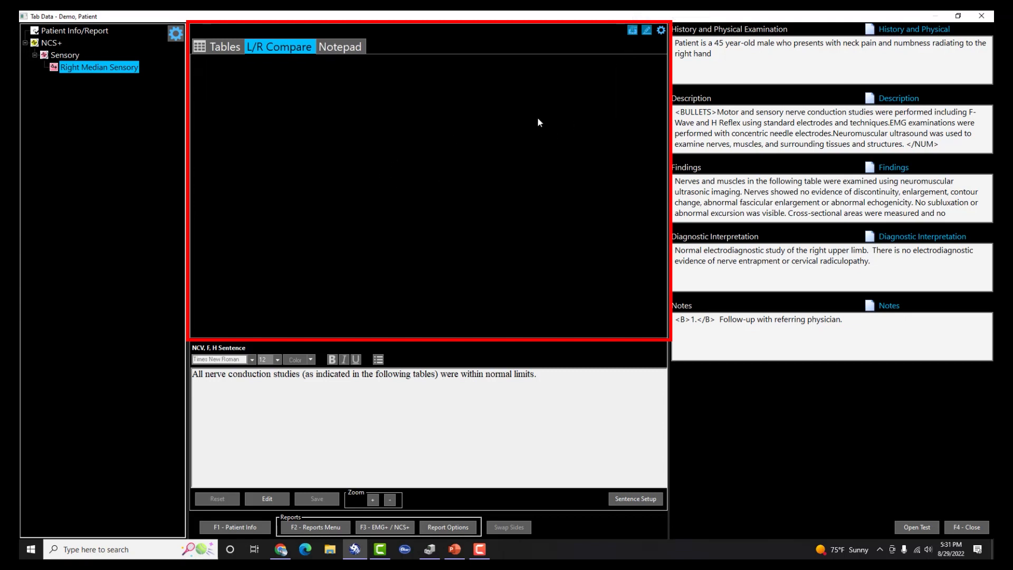
pyautogui.click(224, 47)
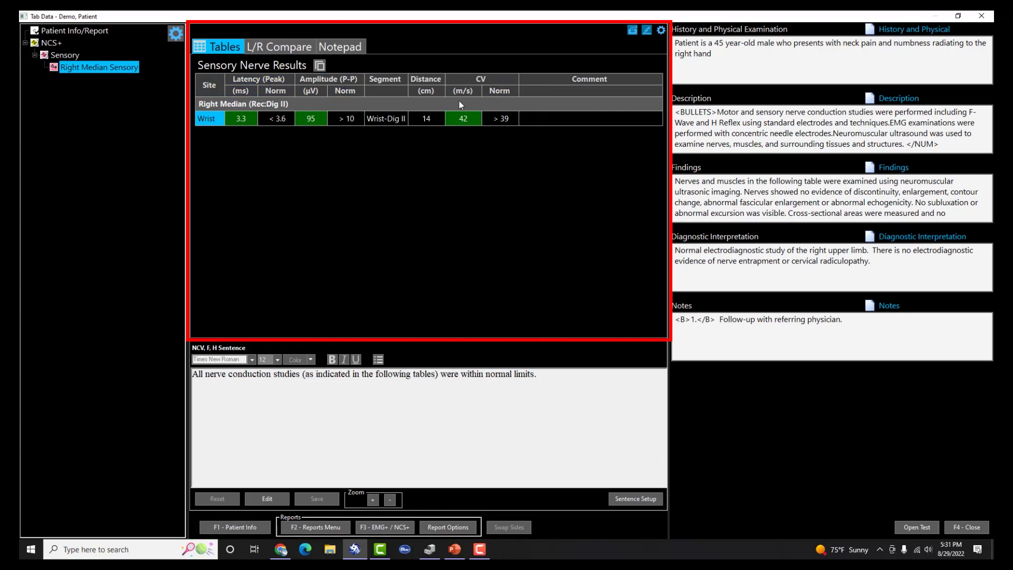
pyautogui.click(268, 50)
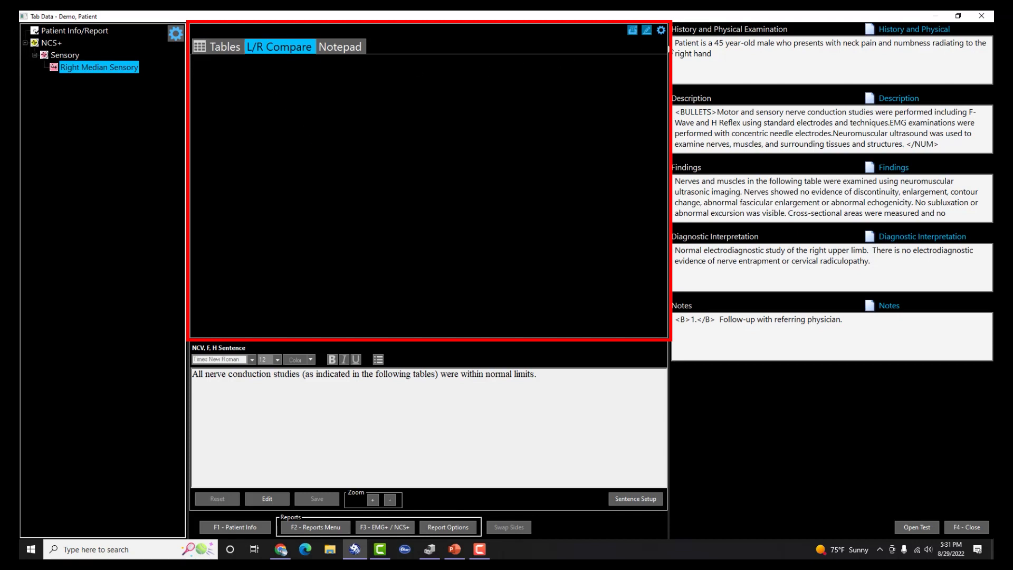
pyautogui.click(661, 30)
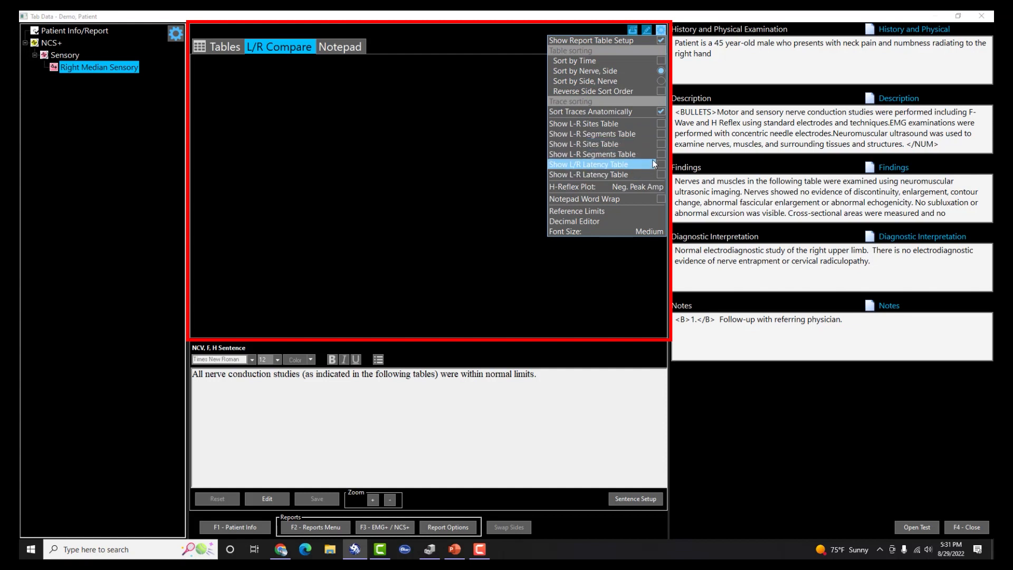
pyautogui.click(661, 125)
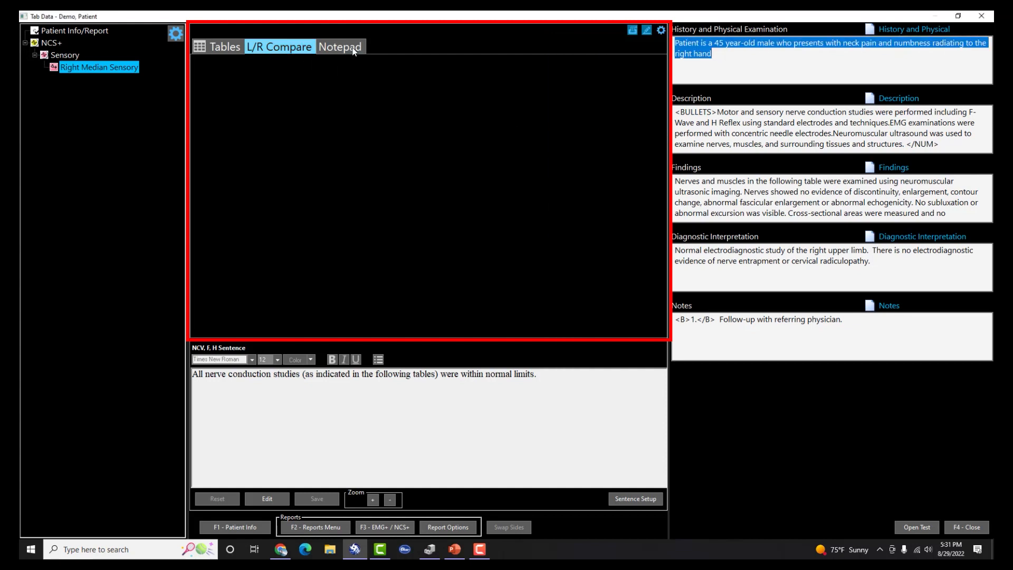
pyautogui.click(661, 30)
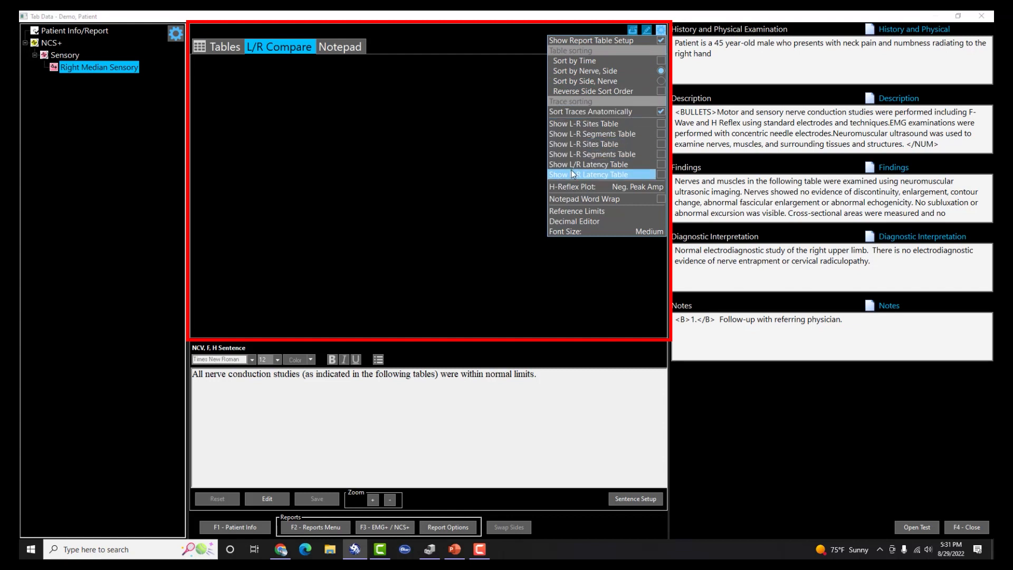
pyautogui.click(660, 154)
pyautogui.click(439, 175)
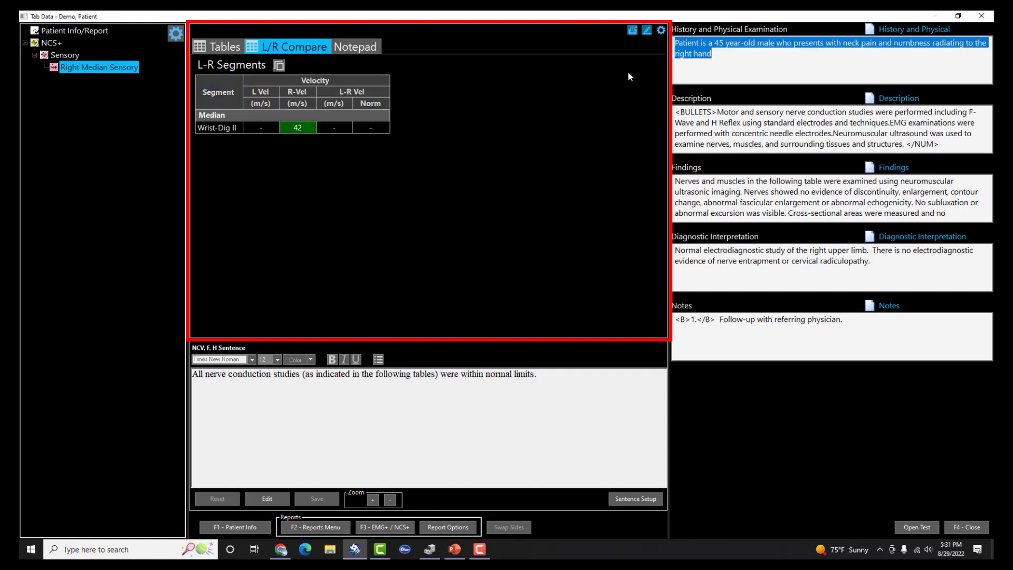
# Turn the report table setup off and on again, and close the tab data after ending table editing.
pyautogui.click(632, 30)
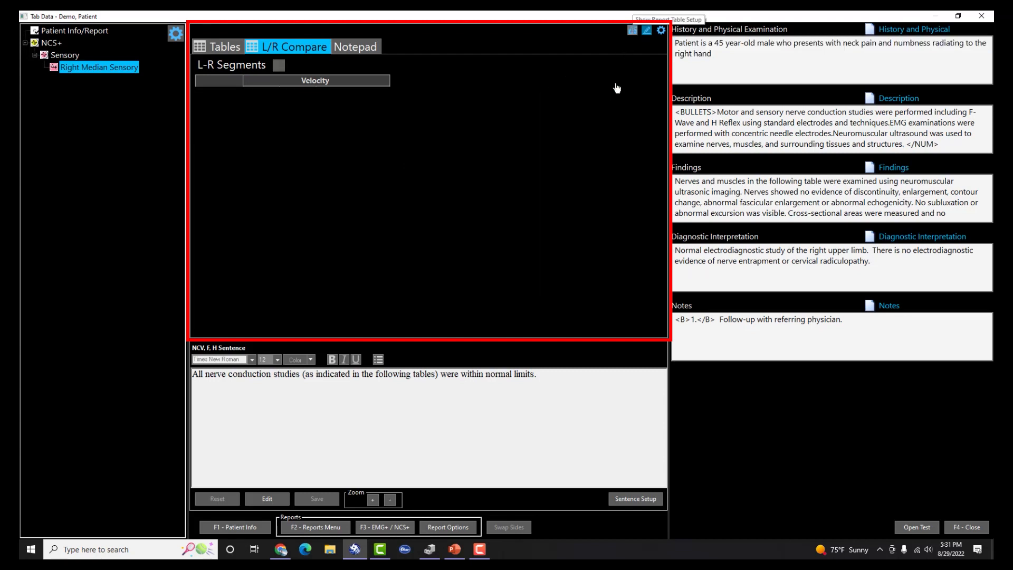
pyautogui.click(632, 32)
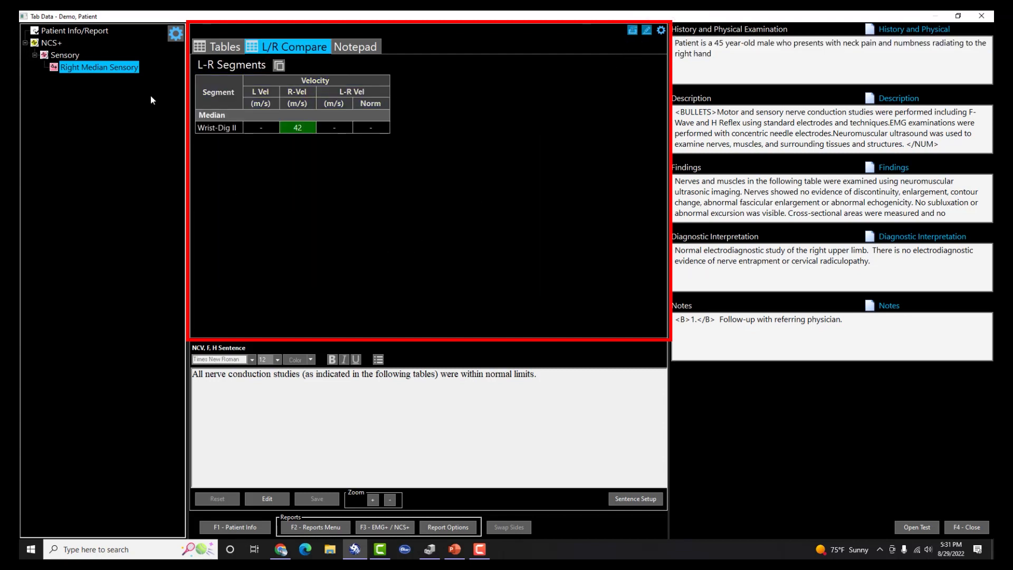
pyautogui.click(646, 32)
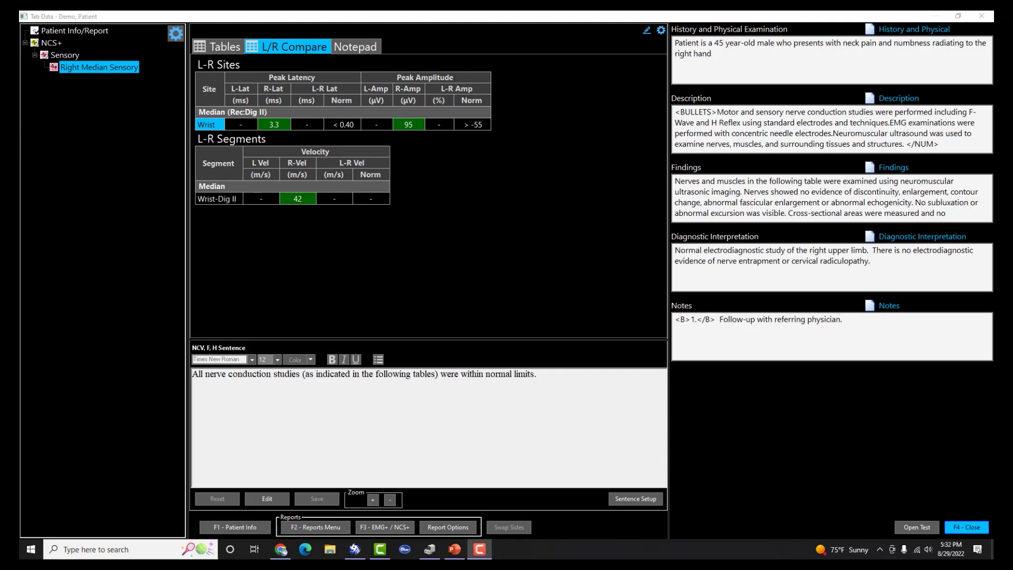
pyautogui.click(978, 529)
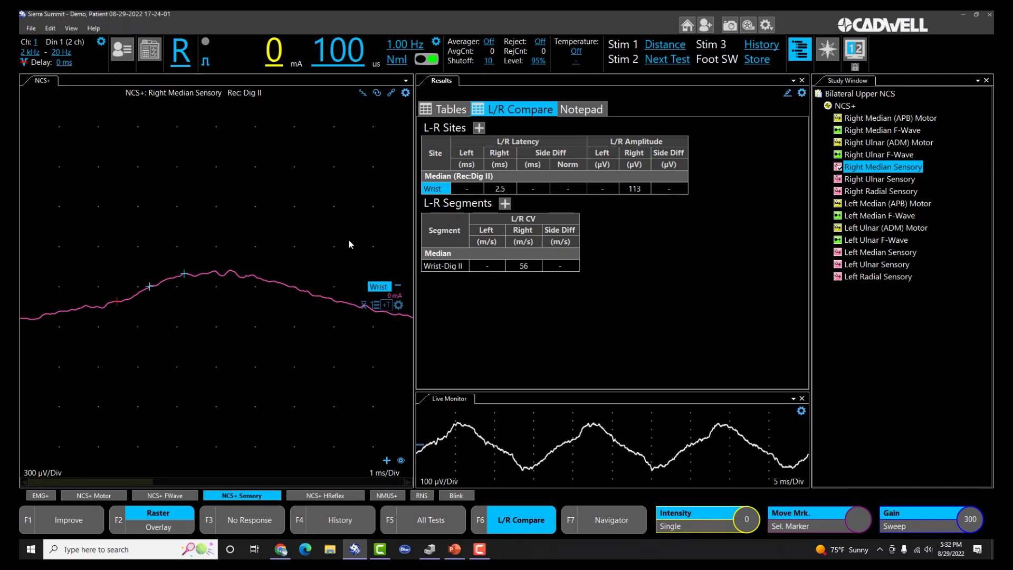
# Open the Right Median (APB) Motor test, show its main results tables, and record wrist and elbow traces.
pyautogui.click(883, 121)
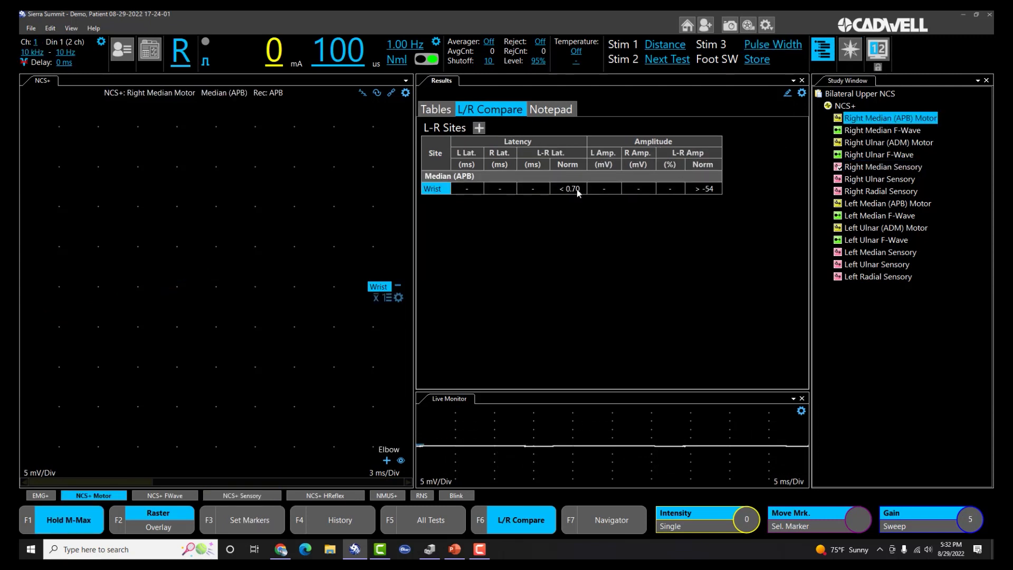
pyautogui.press('F6')
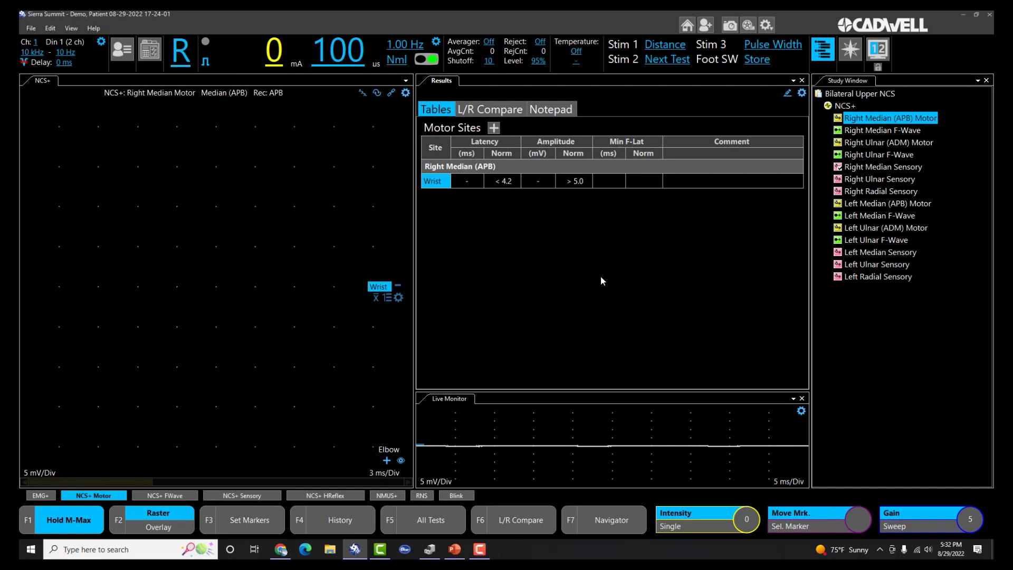
pyautogui.press('space')
pyautogui.press('Down')
pyautogui.press('space')
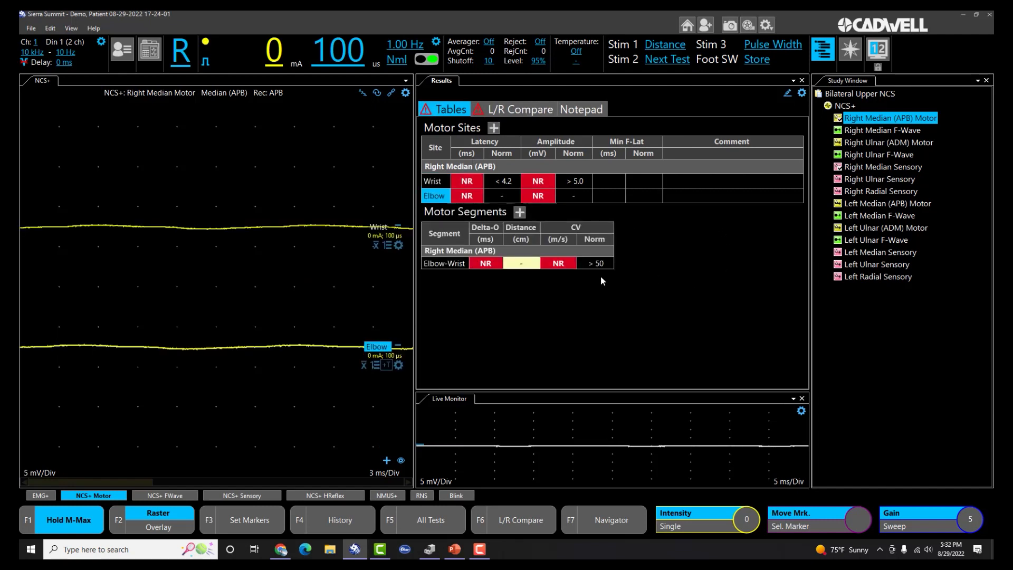
# Mark onsets at about 6.0 ms on the wrist trace and 8.2 ms on the elbow trace, plus the elbow's negative peak.
pyautogui.press('Up')
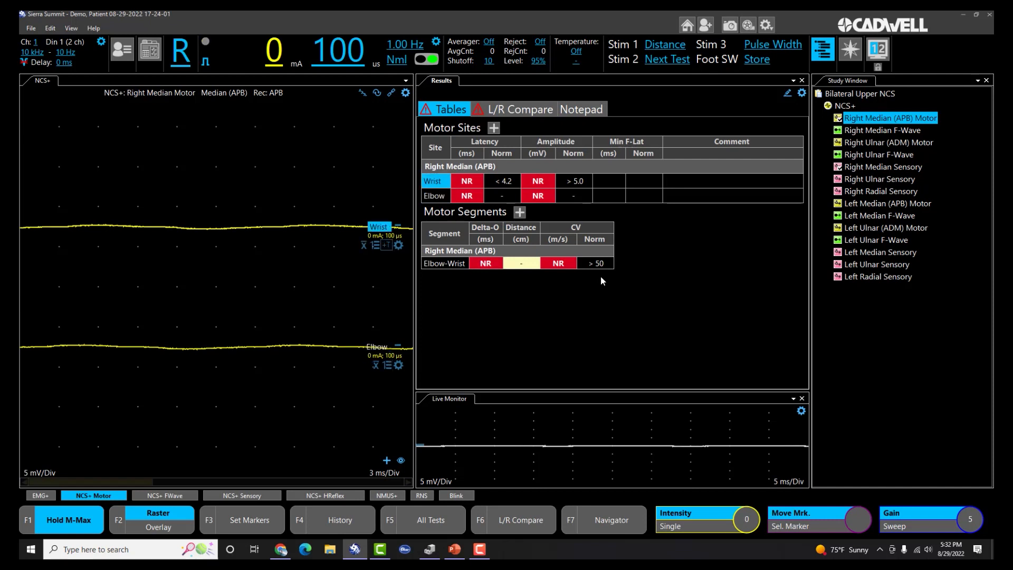
pyautogui.click(98, 227)
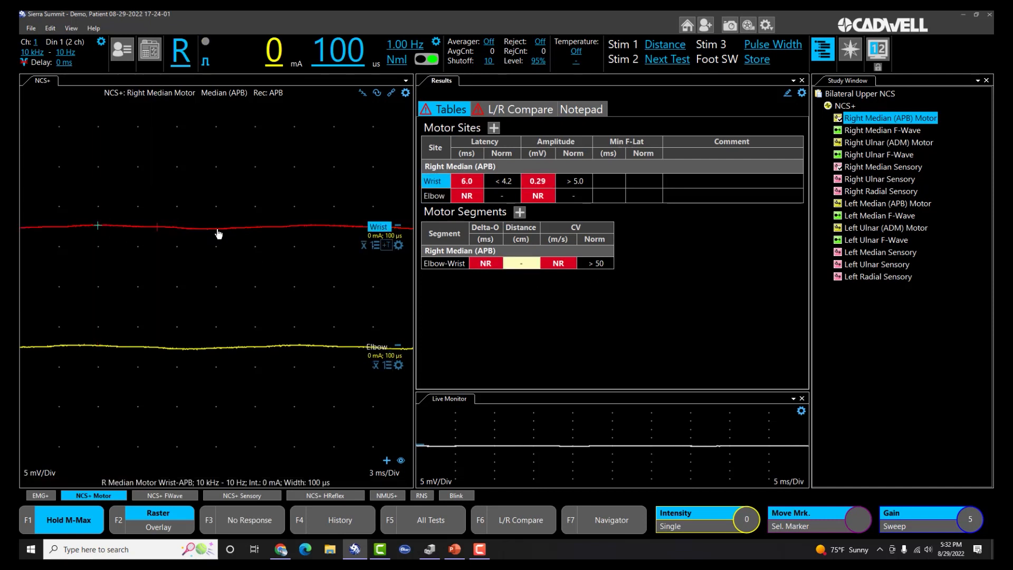
pyautogui.click(128, 346)
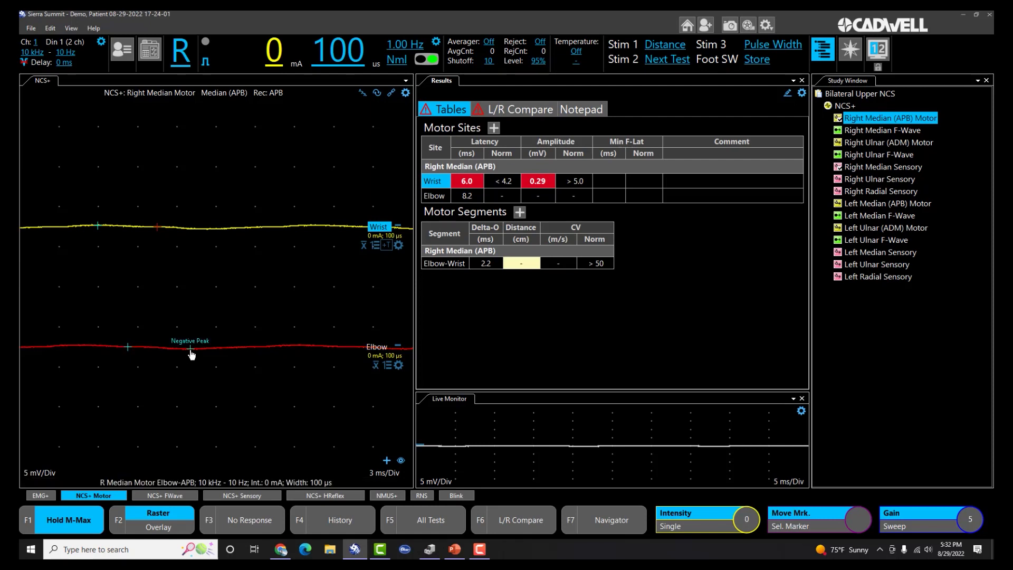
pyautogui.click(191, 349)
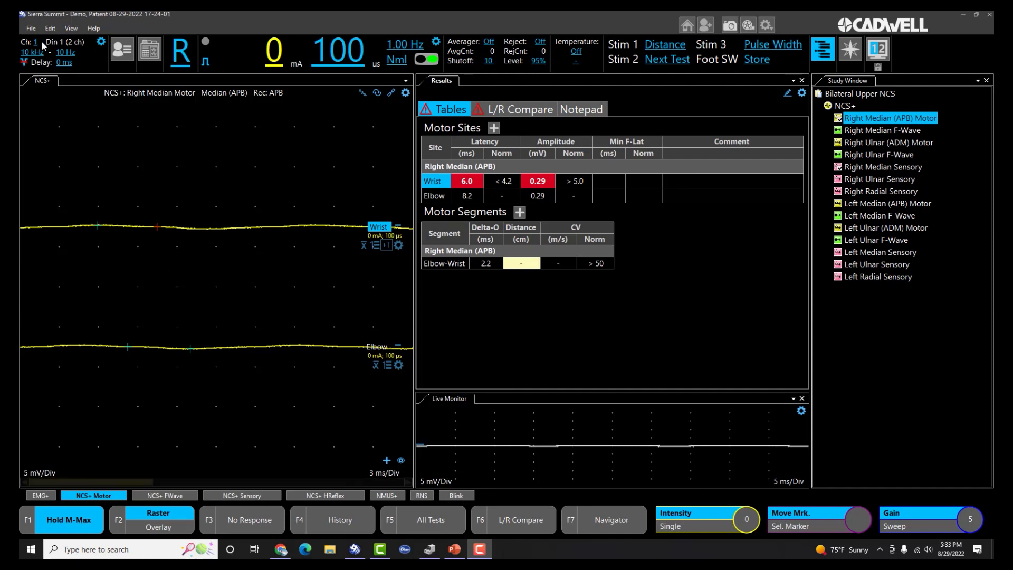
# Check the options for saving the current test's parameters, and return to the studies list.
pyautogui.click(50, 28)
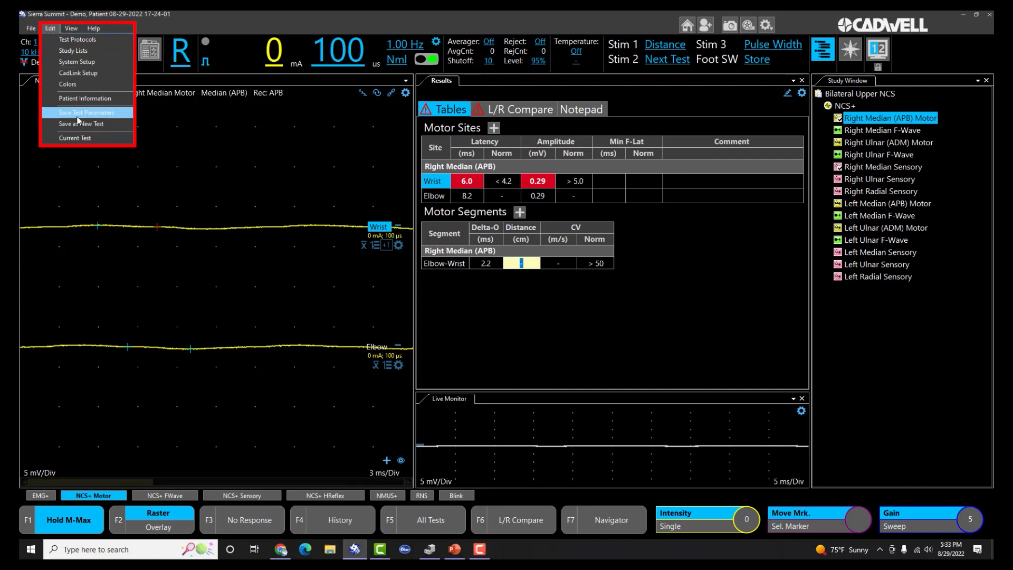
pyautogui.click(687, 27)
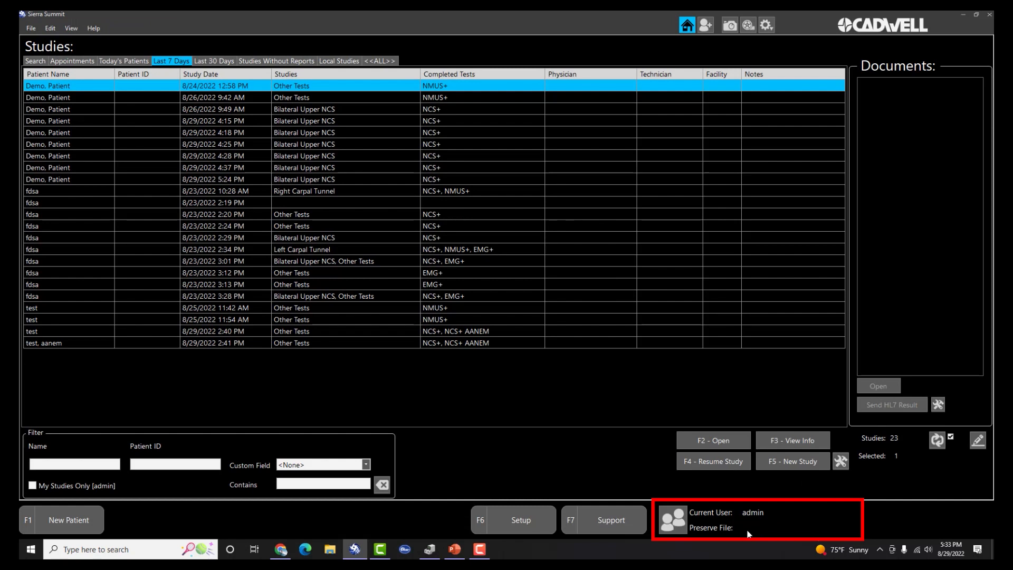
# Check the available preserve file commands, and open the CadLink user manager from the setup page.
pyautogui.click(29, 29)
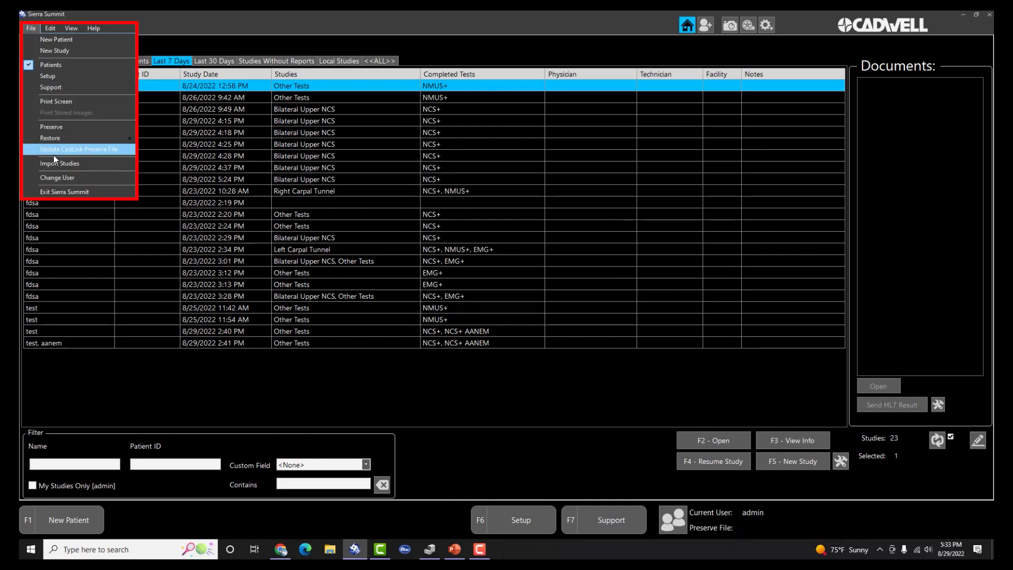
pyautogui.click(369, 373)
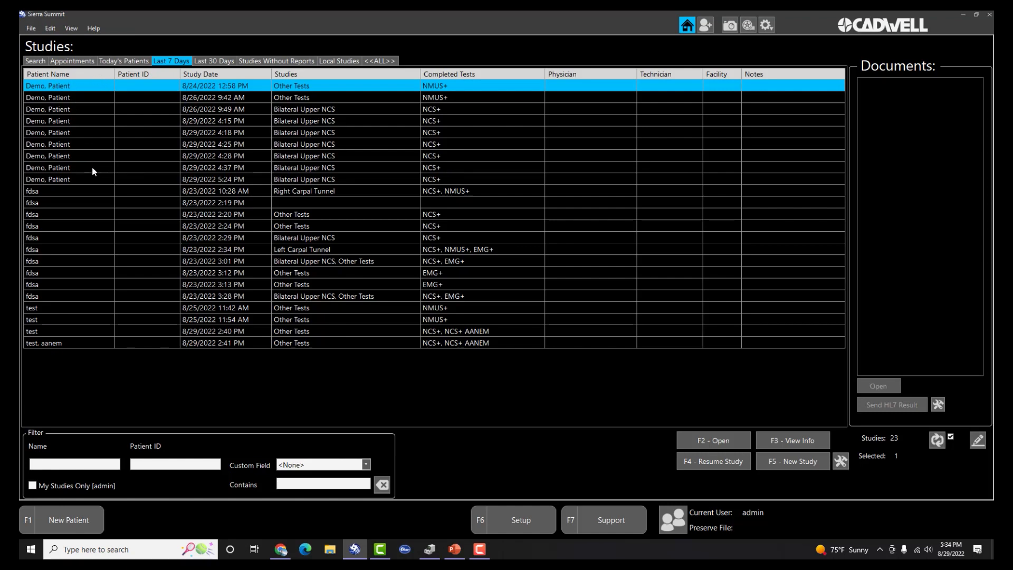
pyautogui.click(520, 524)
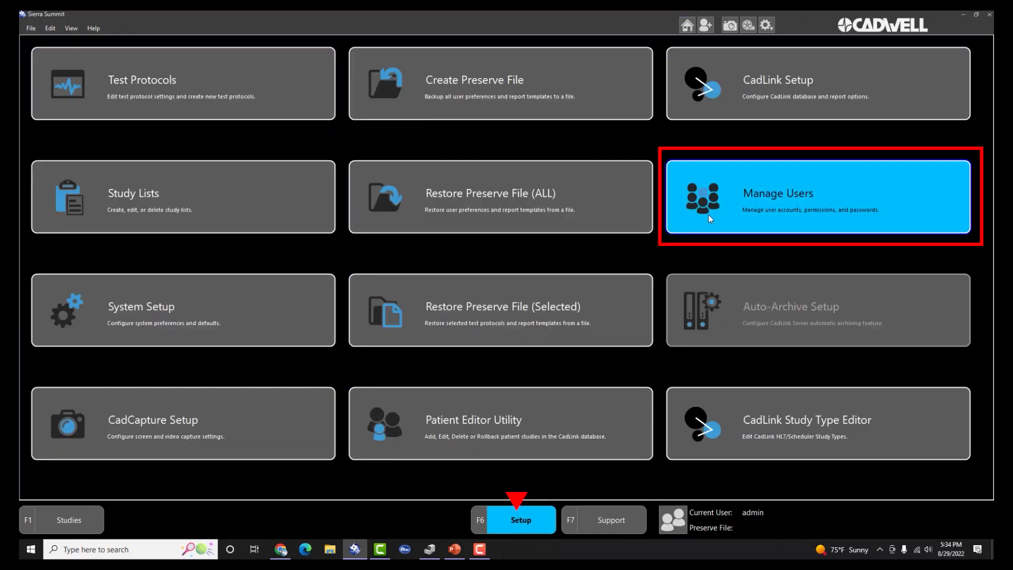
pyautogui.click(813, 201)
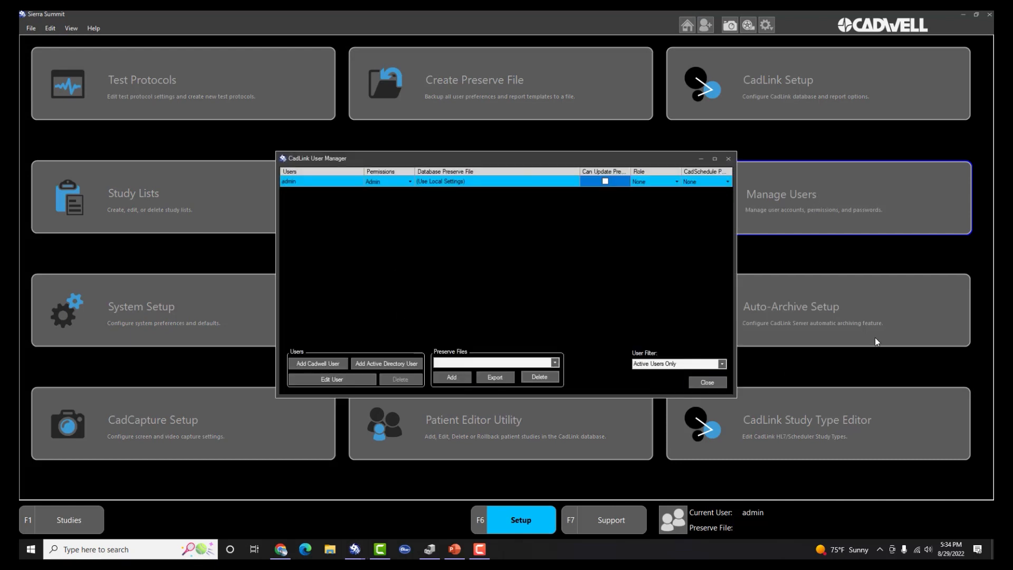